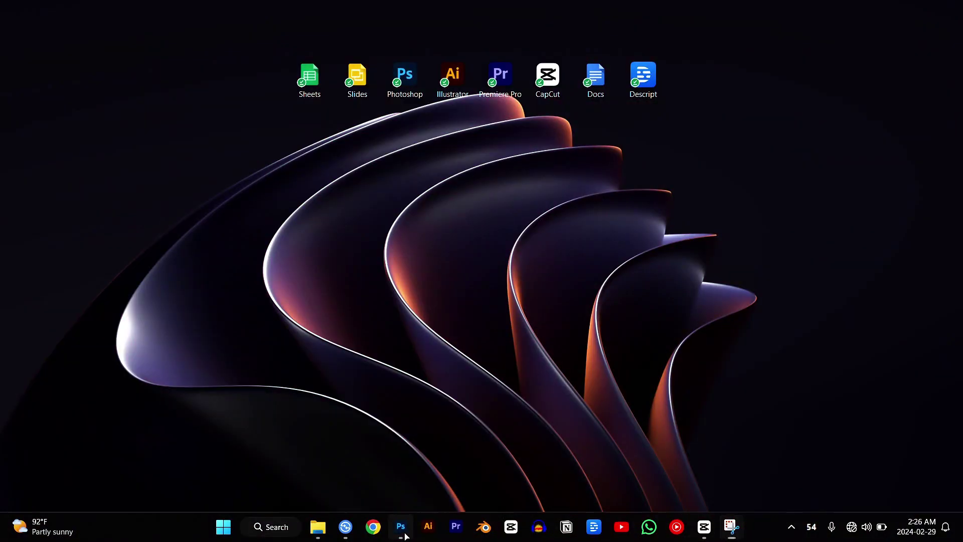
Step: Switch to Photoshop and start a new document with a width of 3840 and a height of 2160 pixels
{"action": "left_click", "coordinate": [405, 535]}
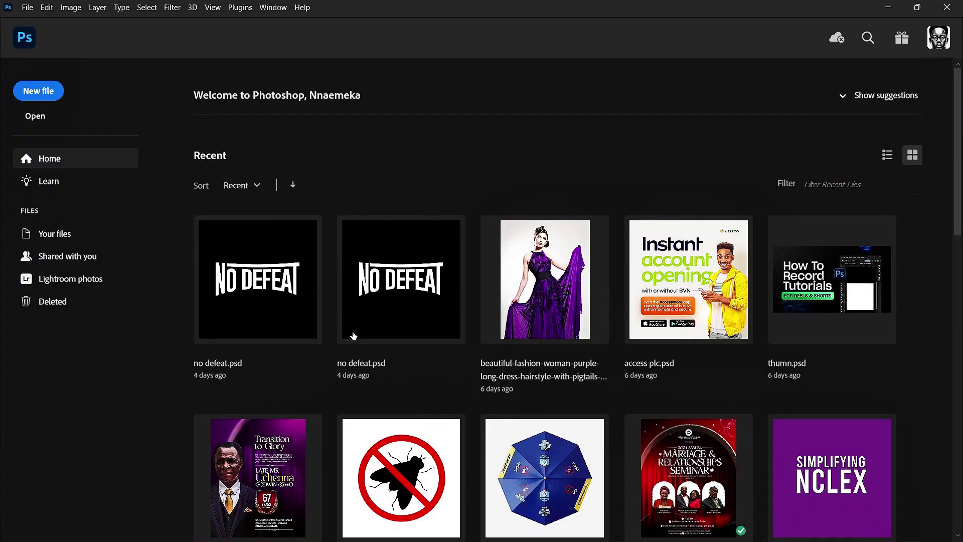
{"action": "left_click", "coordinate": [50, 94]}
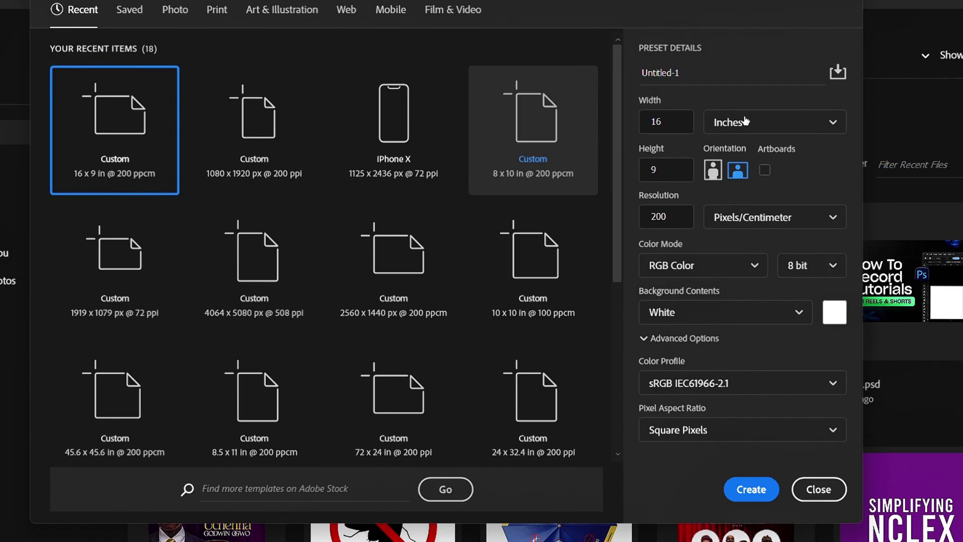
{"action": "left_click", "coordinate": [745, 121]}
{"action": "left_click", "coordinate": [654, 125]}
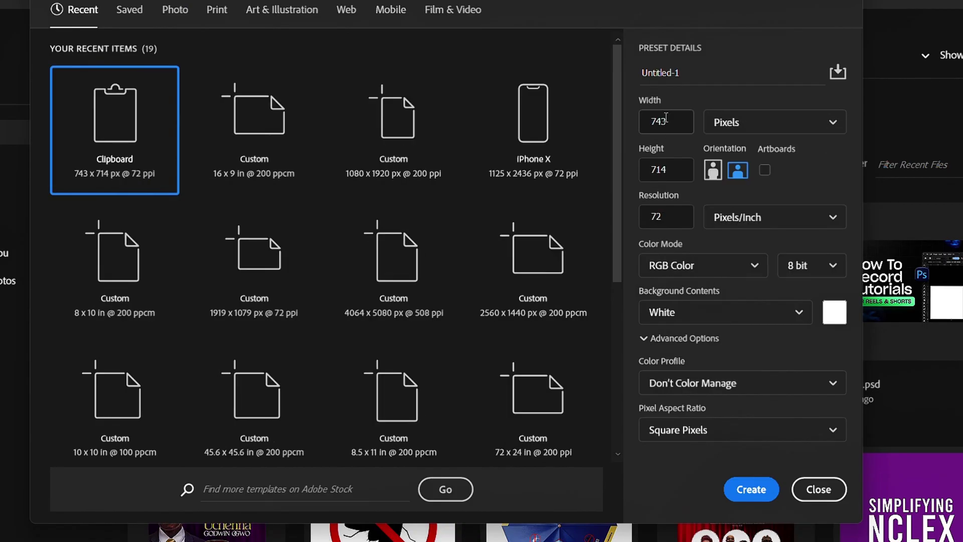
{"action": "left_click_drag", "start_coordinate": [666, 119], "coordinate": [635, 123]}
{"action": "type", "text": "3840"}
{"action": "left_click", "coordinate": [673, 177]}
{"action": "left_click_drag", "start_coordinate": [674, 173], "coordinate": [643, 171]}
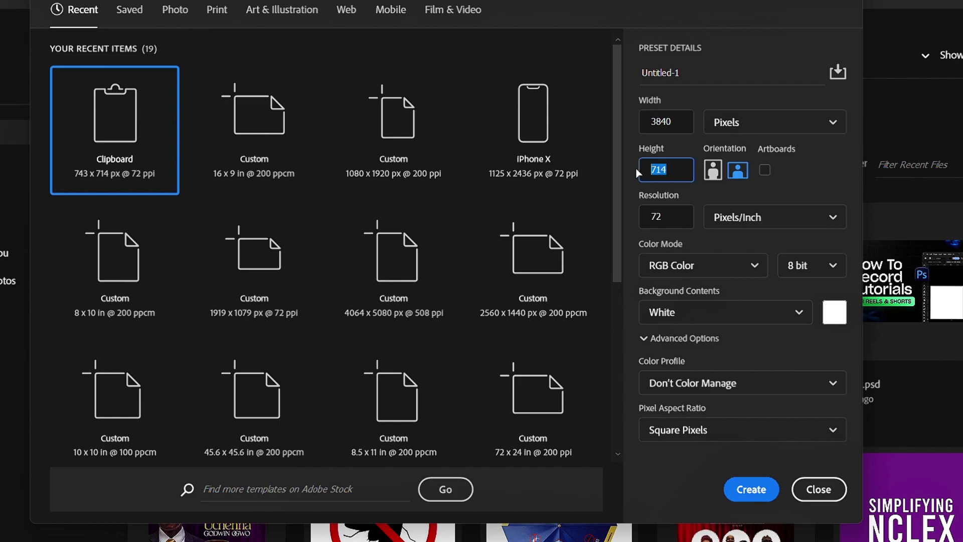
{"action": "type", "text": "2160"}
Step: Set the resolution to 100 pixels/inch, the depth to 16 bit and the colour profile to sRGB IEC61966-2.1, and create the document
{"action": "left_click_drag", "start_coordinate": [673, 218], "coordinate": [636, 221]}
{"action": "type", "text": "100"}
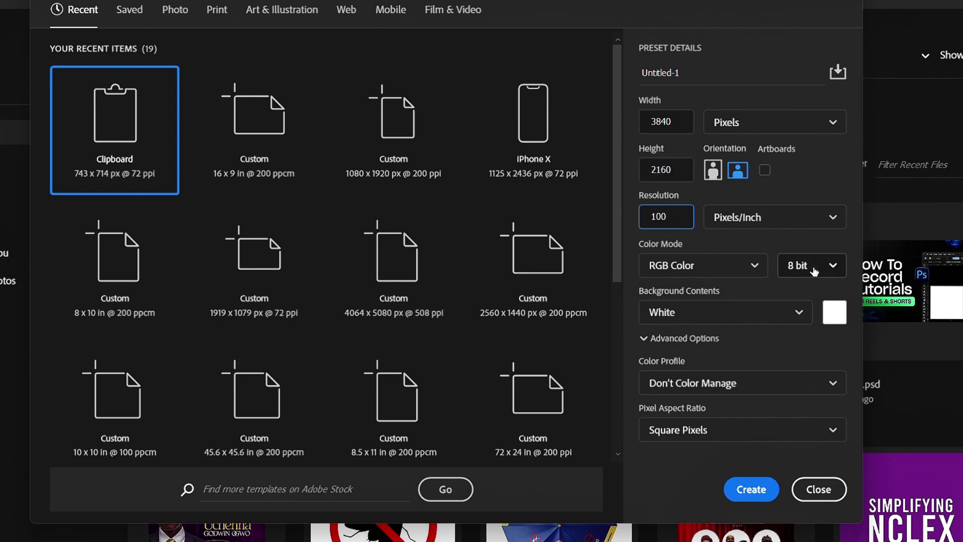
{"action": "left_click", "coordinate": [811, 265]}
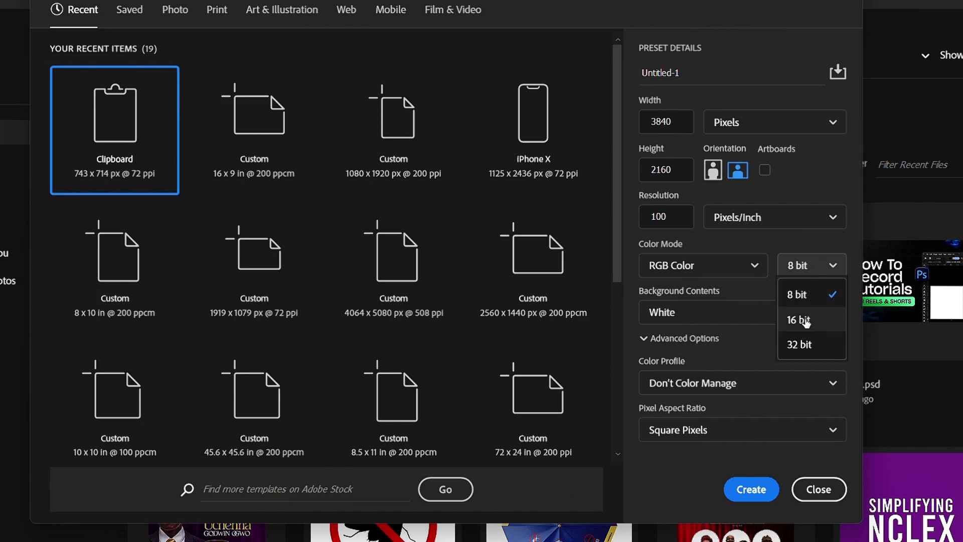
{"action": "left_click", "coordinate": [805, 321]}
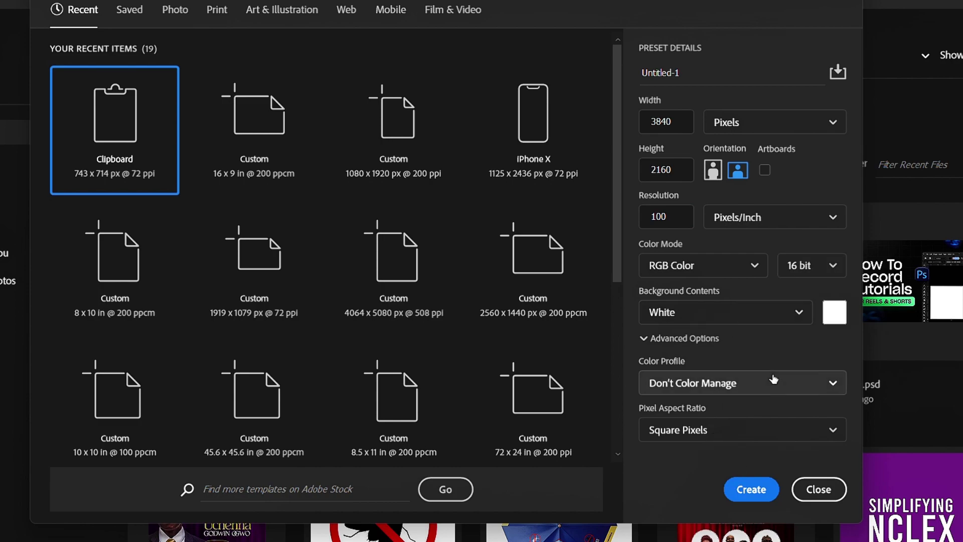
{"action": "left_click", "coordinate": [750, 383]}
{"action": "left_click", "coordinate": [722, 431]}
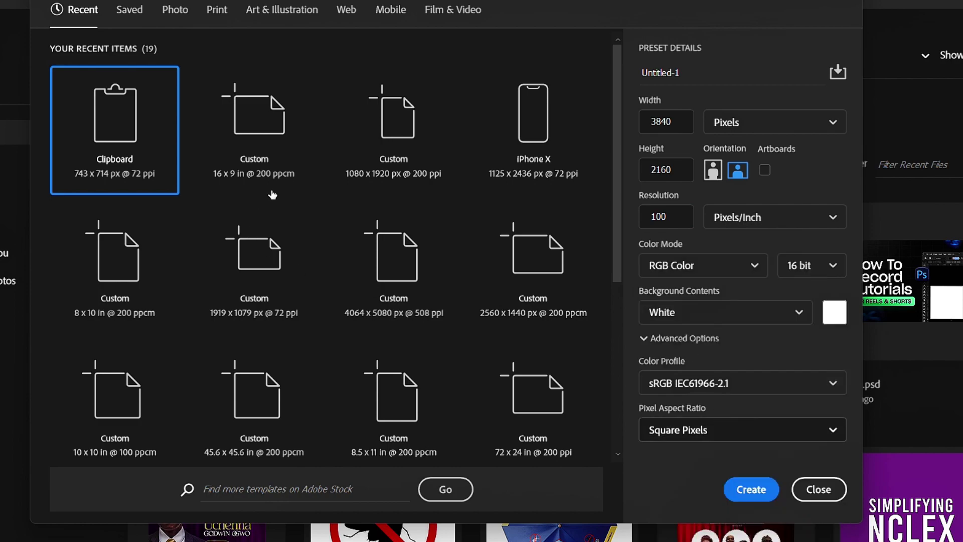
{"action": "left_click", "coordinate": [740, 490]}
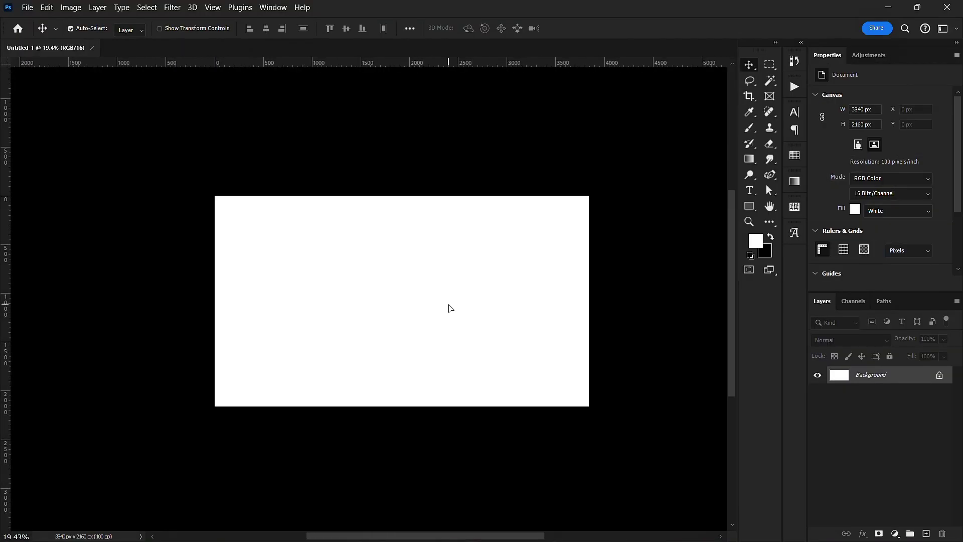
Step: Add a Solid Color fill layer in black (#000000) above the background
{"action": "scroll", "coordinate": [452, 304], "scroll_direction": "up", "scroll_amount": 1}
{"action": "scroll", "coordinate": [454, 300], "scroll_direction": "down", "scroll_amount": 1}
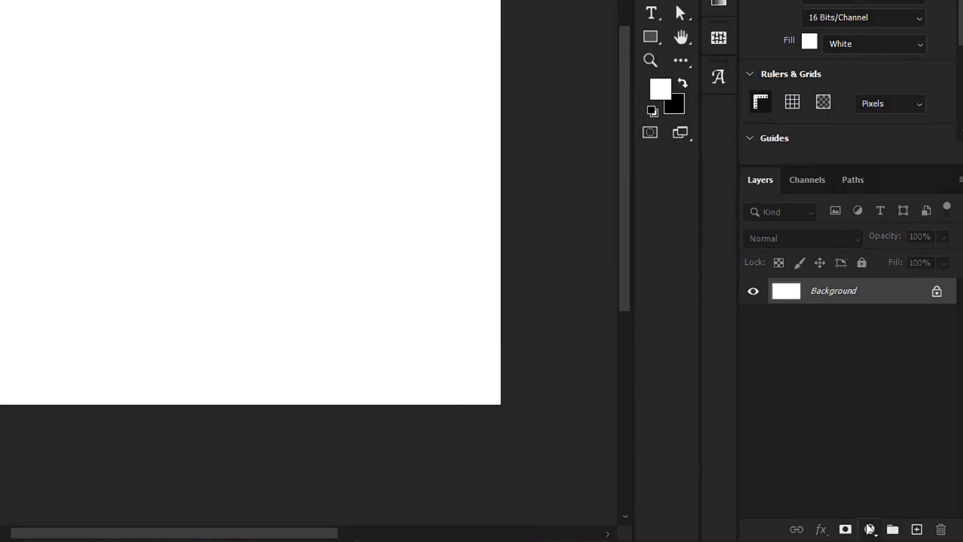
{"action": "left_click", "coordinate": [894, 533]}
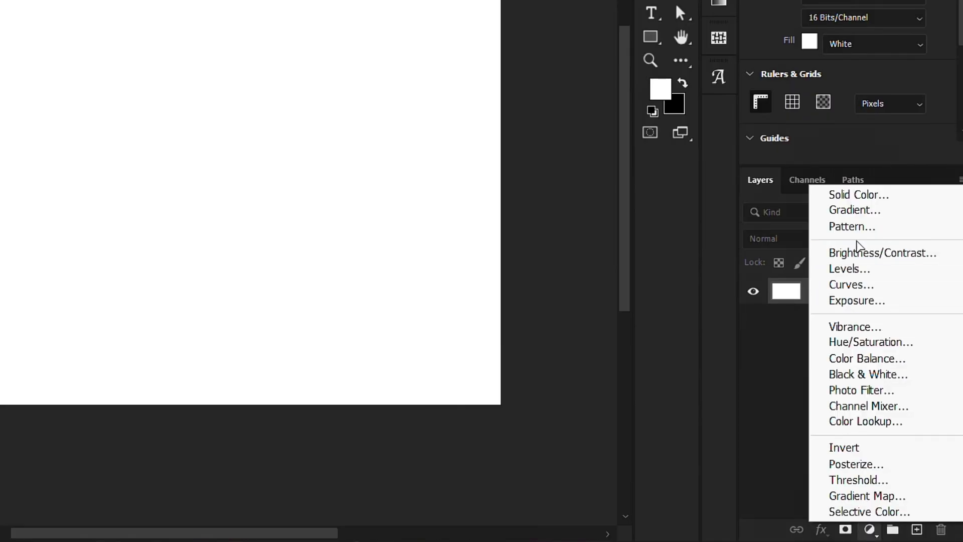
{"action": "left_click", "coordinate": [873, 197]}
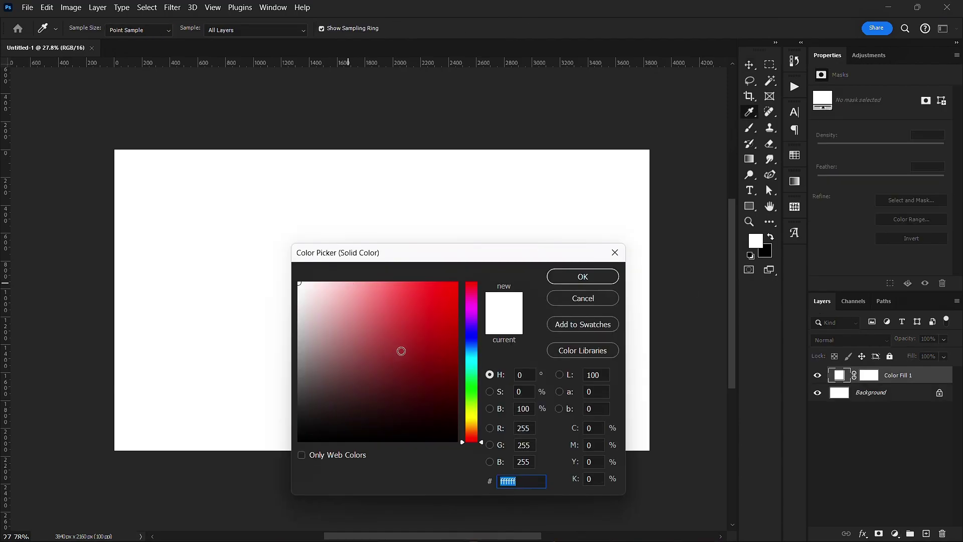
{"action": "type", "text": "000000"}
{"action": "left_click", "coordinate": [593, 277]}
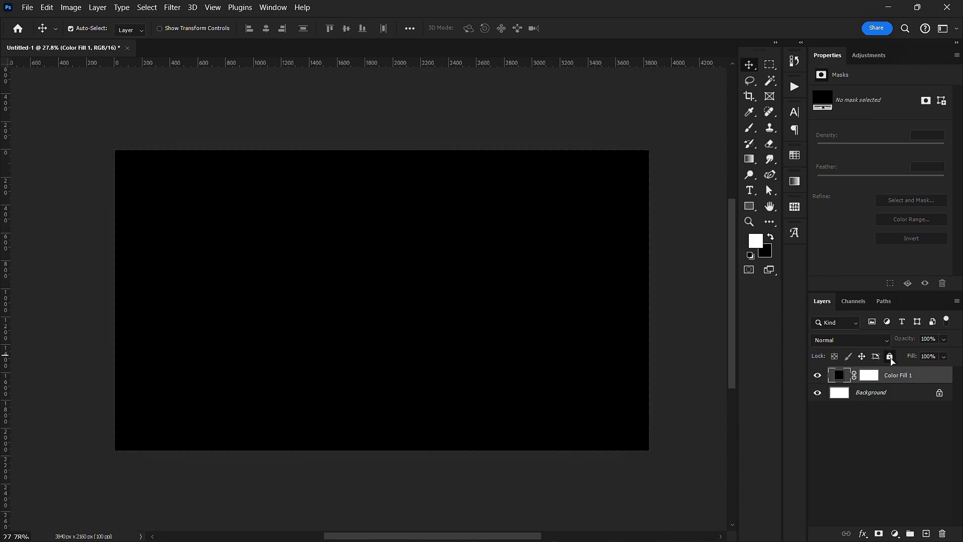
Step: Lock the black fill layer completely and deselect it
{"action": "left_click", "coordinate": [889, 355]}
{"action": "left_click", "coordinate": [444, 273]}
{"action": "scroll", "coordinate": [311, 256], "scroll_direction": "down", "scroll_amount": 3}
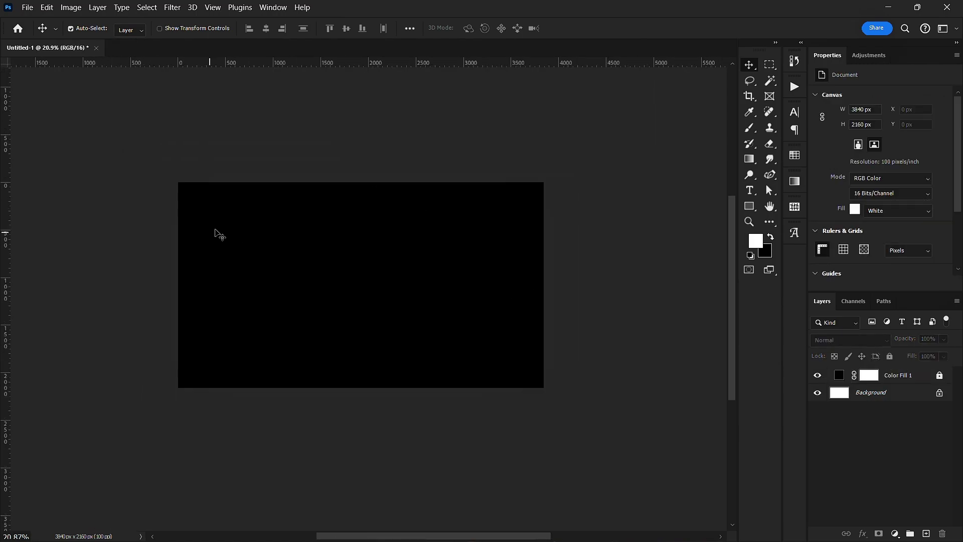
{"action": "key", "text": "t"}
{"action": "scroll", "coordinate": [264, 272], "scroll_direction": "up", "scroll_amount": 3}
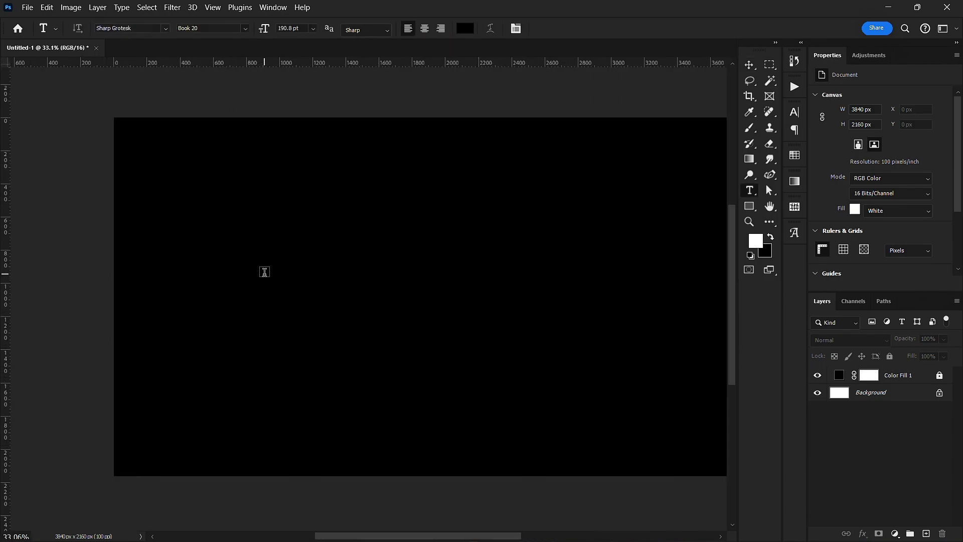
{"action": "scroll", "coordinate": [265, 272], "scroll_direction": "down", "scroll_amount": 3}
{"action": "key", "text": "v"}
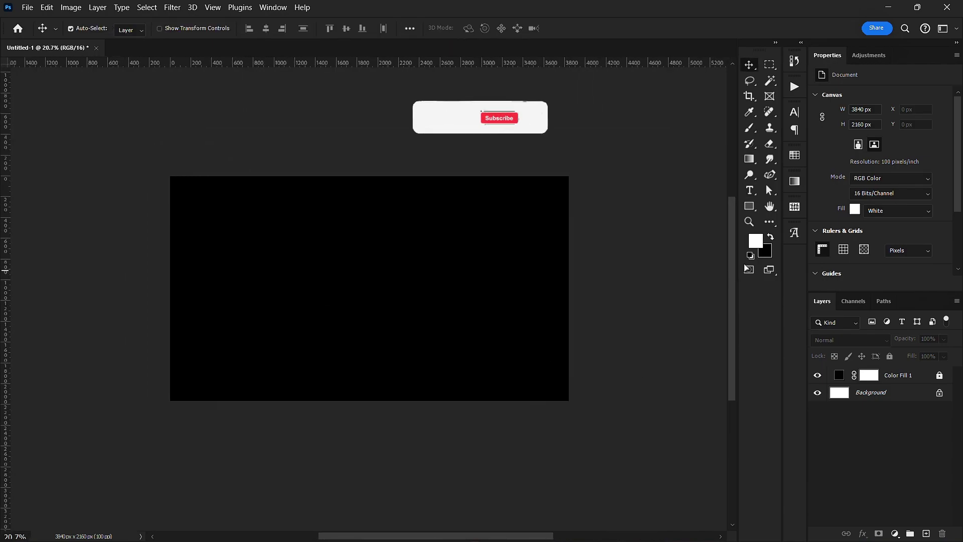
Step: Set the foreground colour to a mid grey with 50% brightness
{"action": "left_click", "coordinate": [758, 245]}
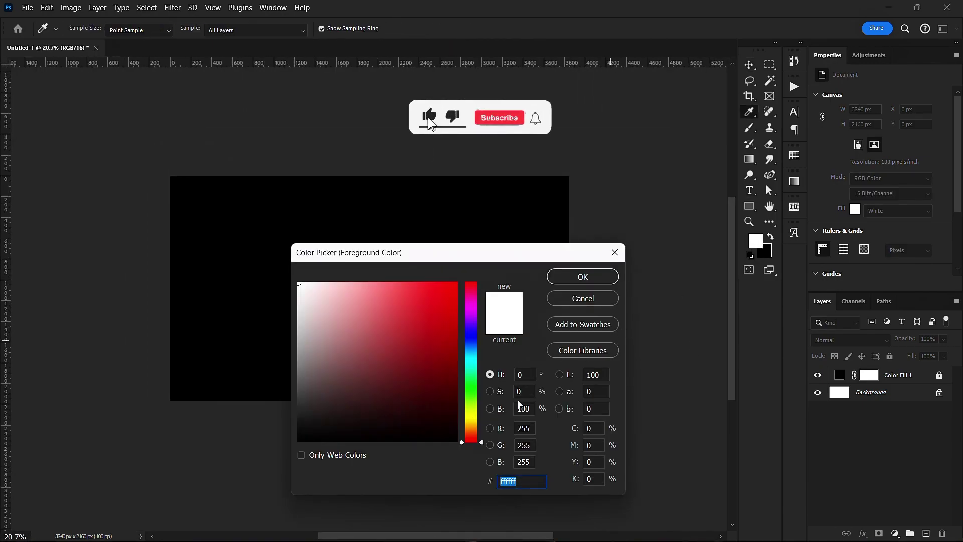
{"action": "double_click", "coordinate": [524, 407]}
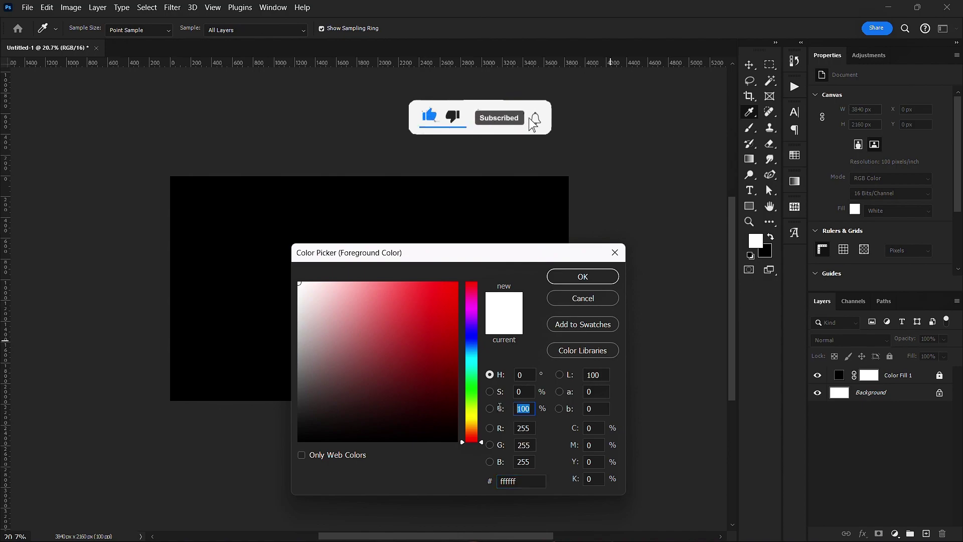
{"action": "type", "text": "50"}
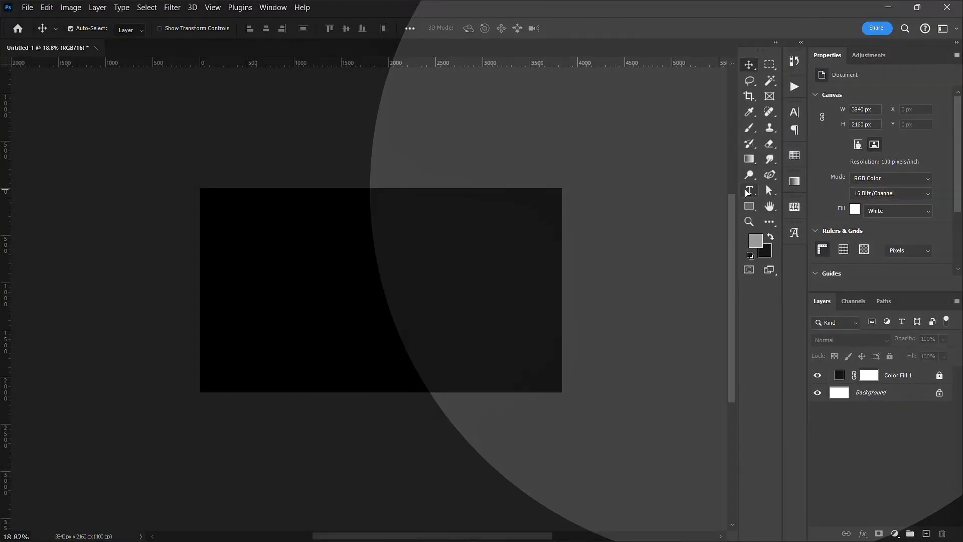
Step: Add a horizontal text layer reading GOLD on the canvas
{"action": "left_click", "coordinate": [749, 191]}
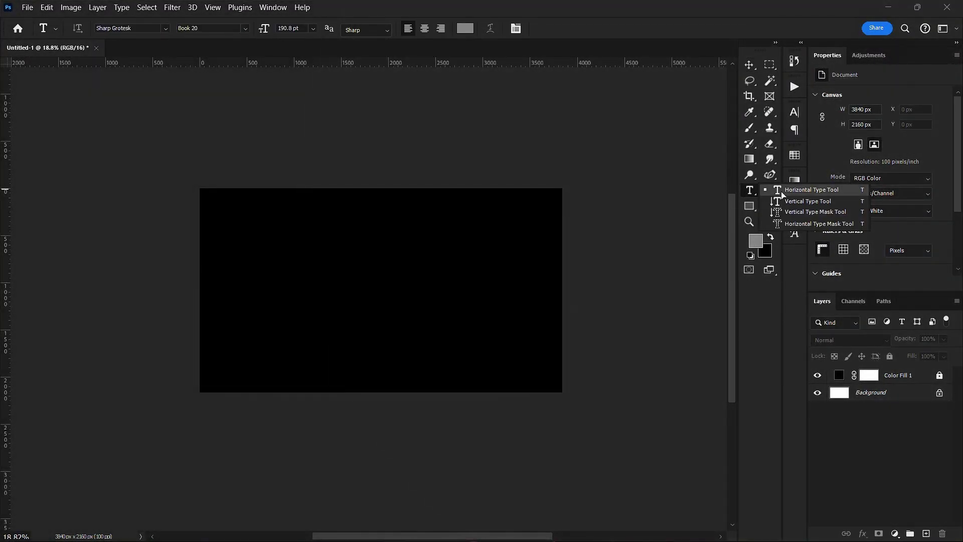
{"action": "left_click", "coordinate": [781, 192]}
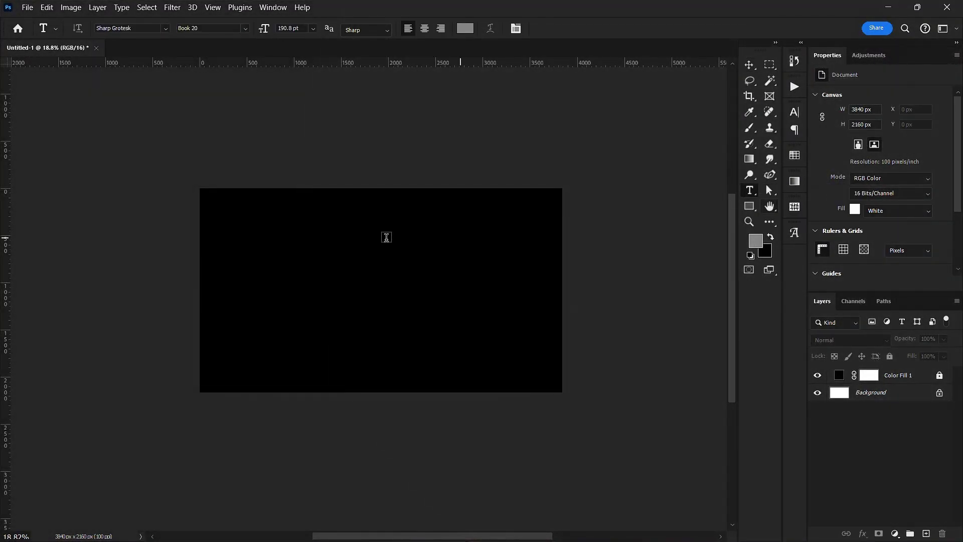
{"action": "left_click", "coordinate": [306, 295]}
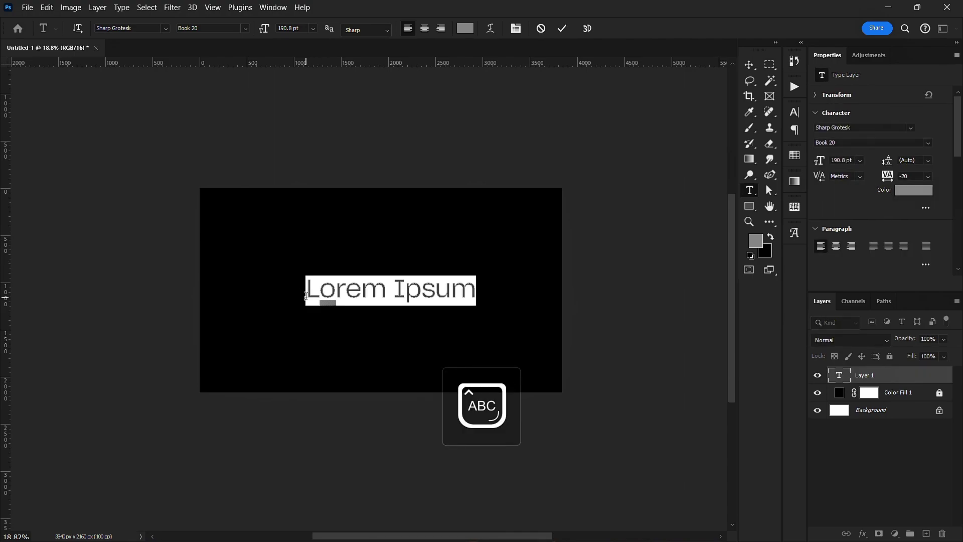
{"action": "type", "text": "GOLD"}
Step: Set the font style of the whole GOLD text to SemiBold 20 and commit the text
{"action": "key", "text": "ctrl+a"}
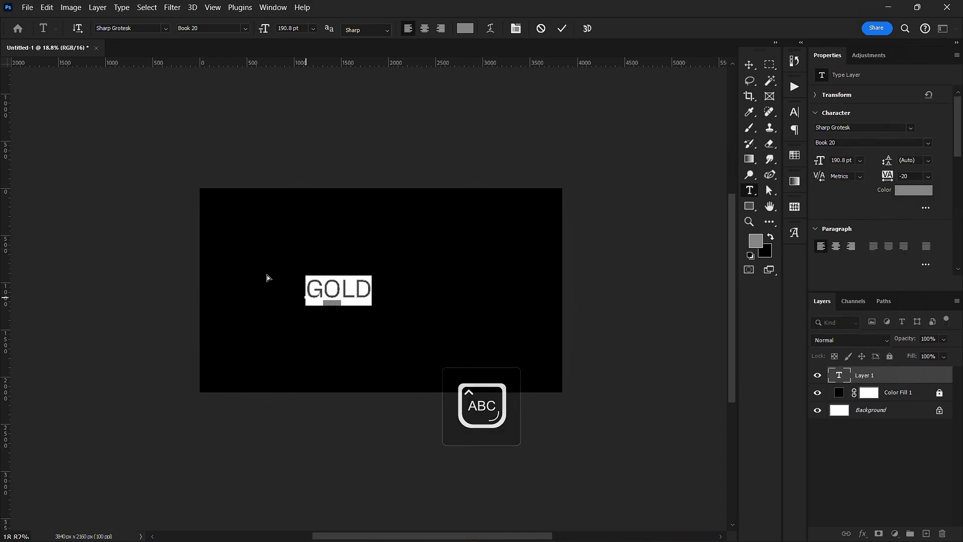
{"action": "left_click", "coordinate": [165, 29]}
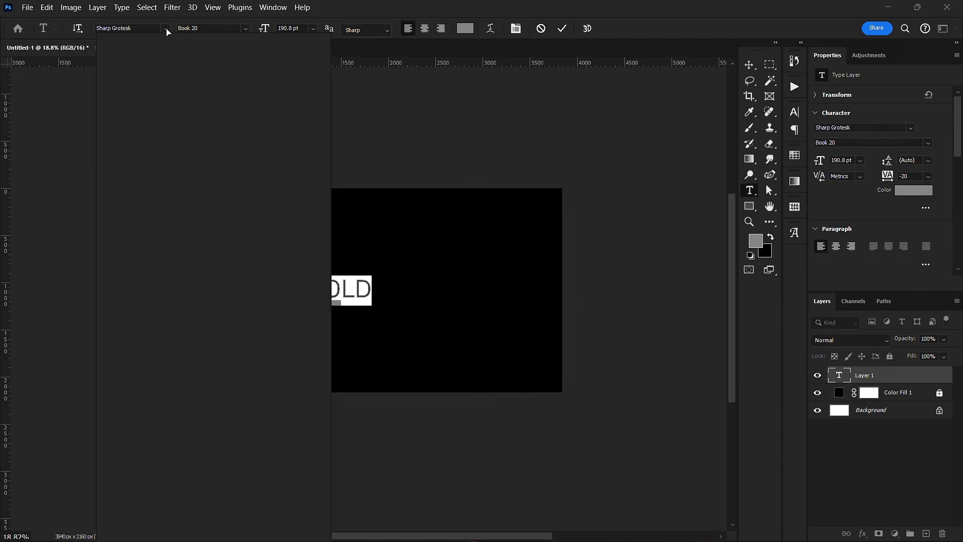
{"action": "left_click", "coordinate": [245, 31]}
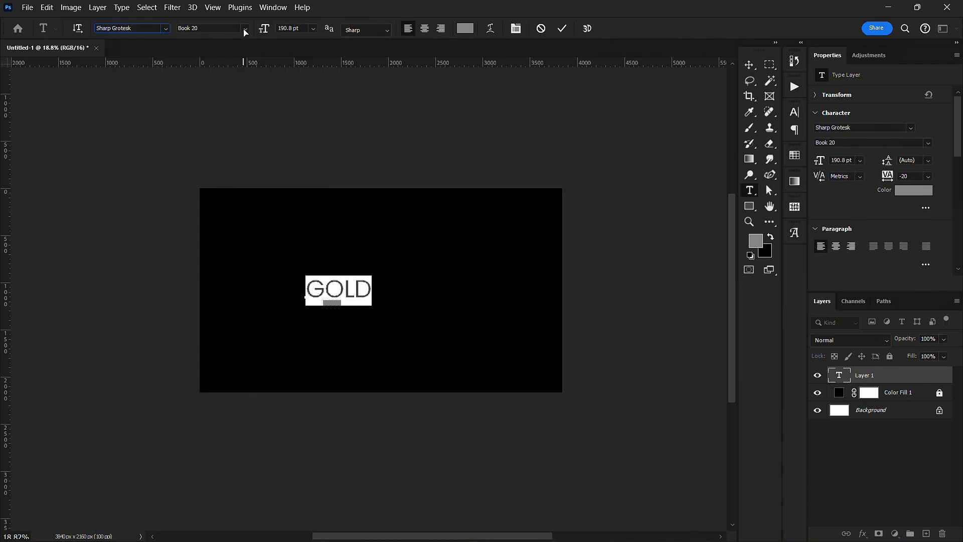
{"action": "left_click", "coordinate": [245, 31]}
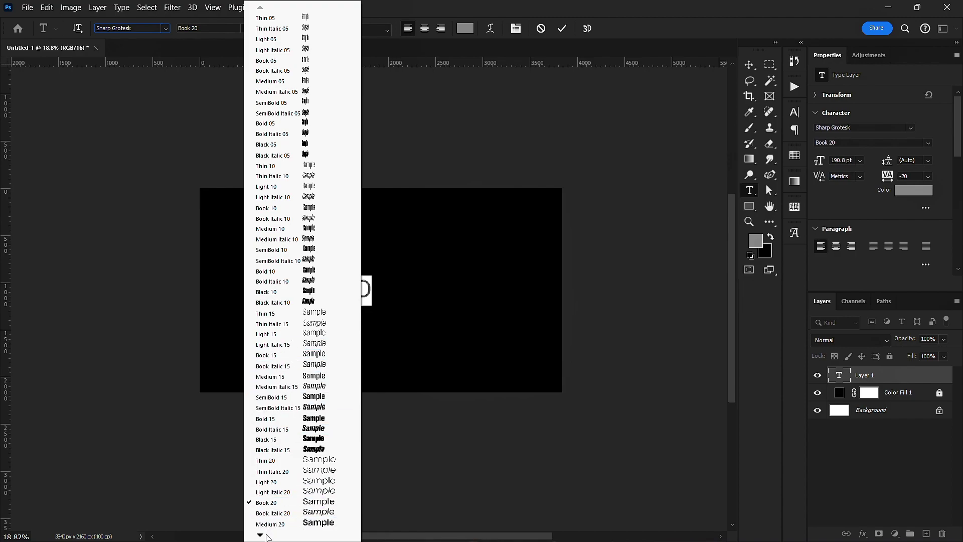
{"action": "mouse_move", "coordinate": [266, 536]}
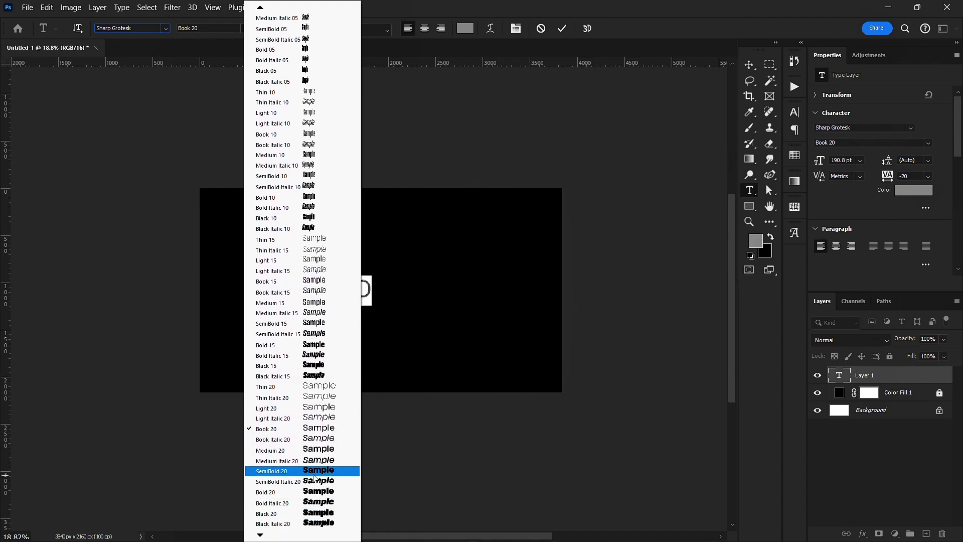
{"action": "left_click", "coordinate": [316, 471]}
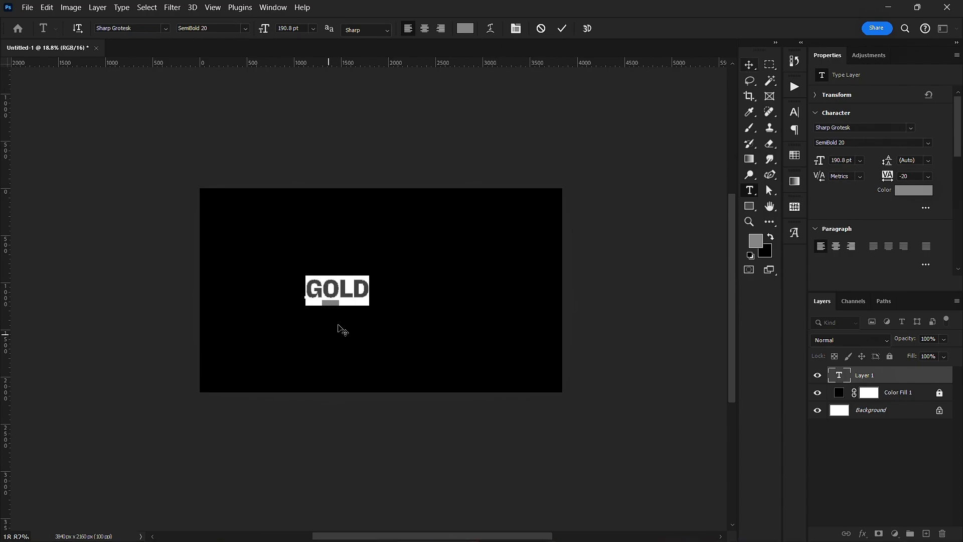
{"action": "scroll", "coordinate": [344, 317], "scroll_direction": "up", "scroll_amount": 3}
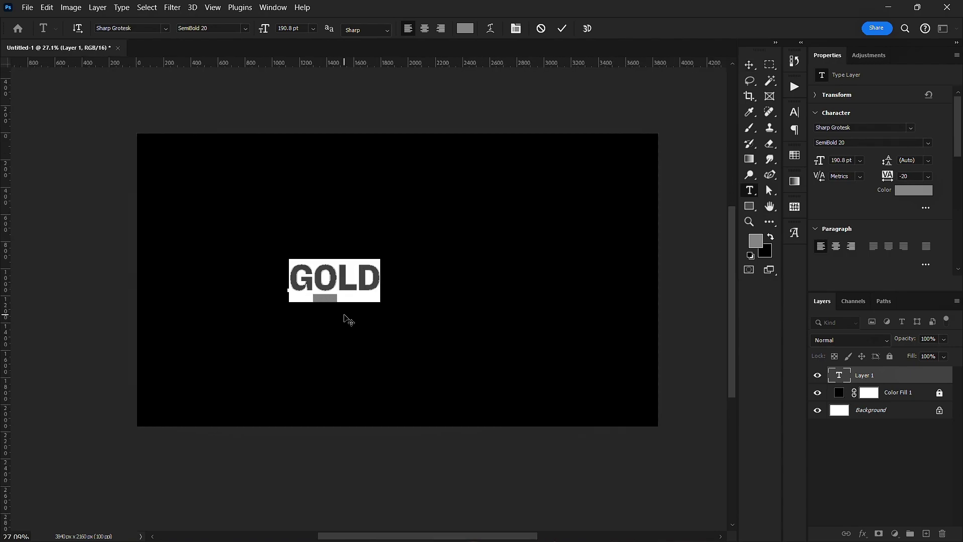
{"action": "left_click", "coordinate": [749, 65]}
Step: Scale the GOLD text up proportionally to about 839 pt and move it near the middle of the canvas
{"action": "scroll", "coordinate": [424, 306], "scroll_direction": "down", "scroll_amount": 3}
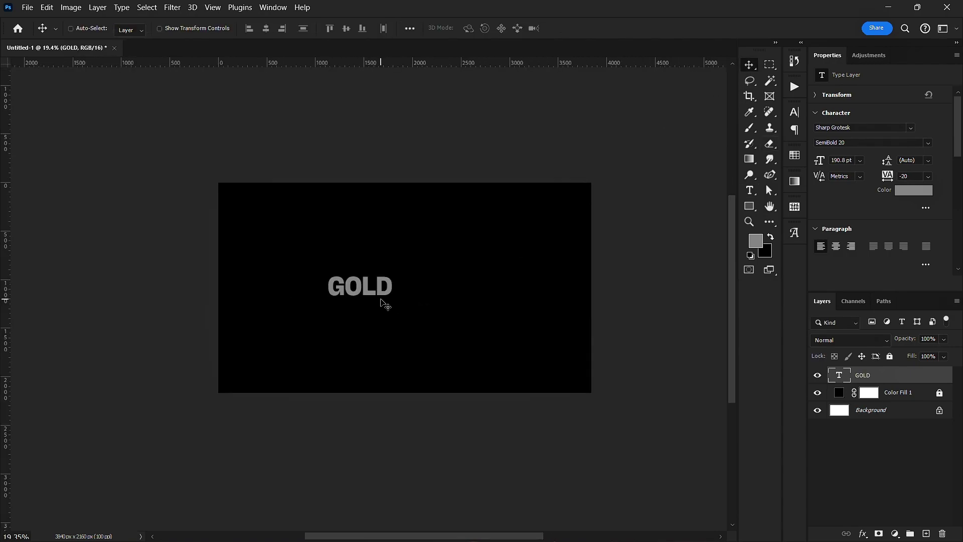
{"action": "key", "text": "ctrl+t"}
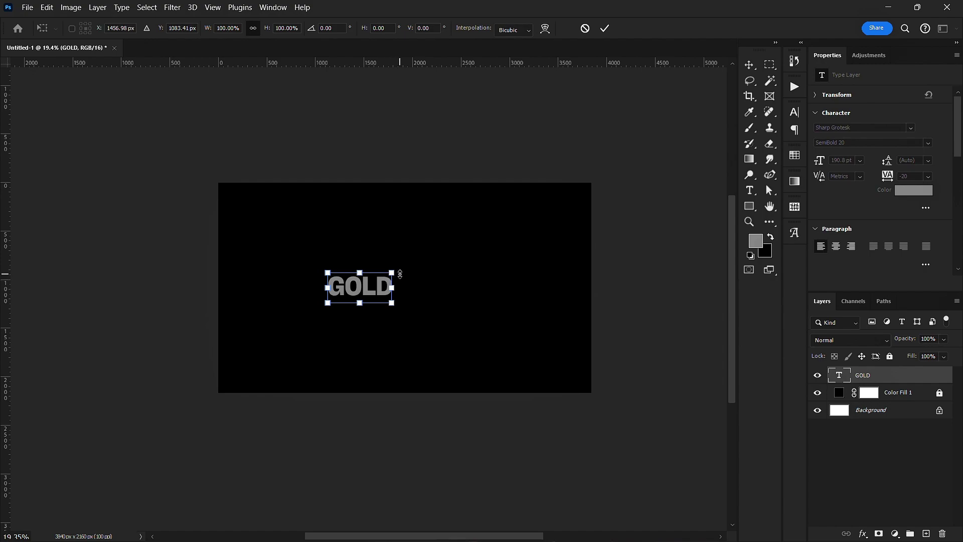
{"action": "left_click_drag", "start_coordinate": [392, 290], "coordinate": [581, 289]}
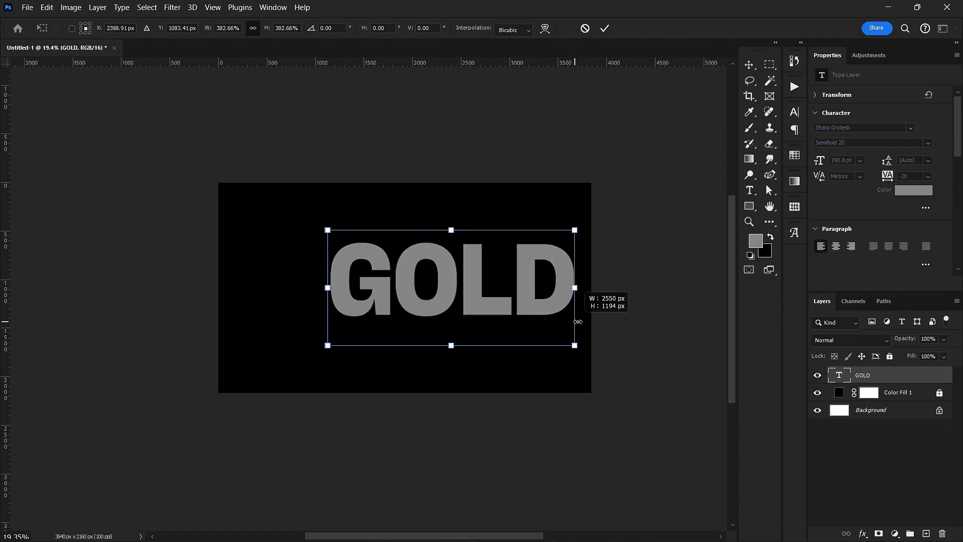
{"action": "left_click_drag", "start_coordinate": [473, 305], "coordinate": [409, 310]}
{"action": "left_click_drag", "start_coordinate": [515, 294], "coordinate": [545, 321]}
{"action": "key", "text": "Return"}
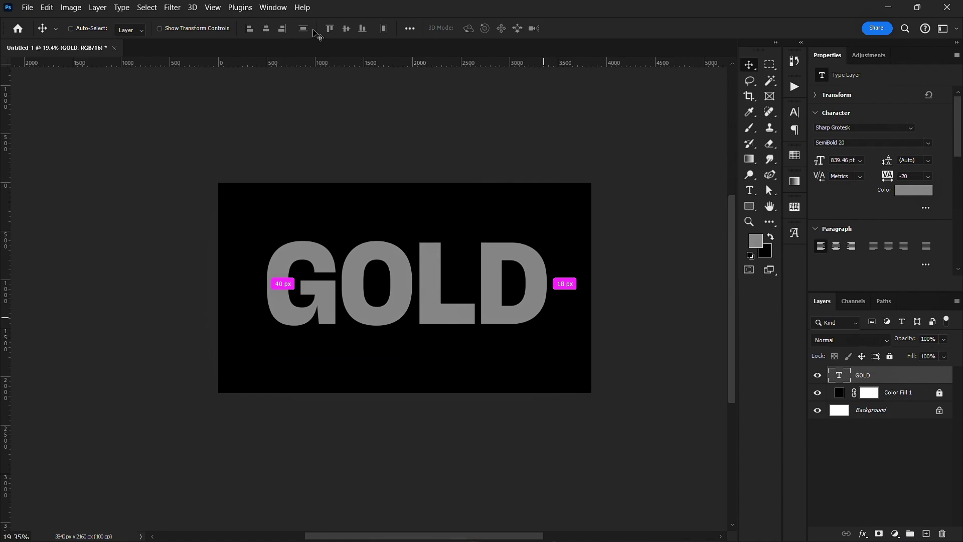
Step: Align the GOLD text to the canvas centre horizontally and vertically, and clear the selection
{"action": "key", "text": "ctrl+a"}
{"action": "left_click", "coordinate": [350, 31]}
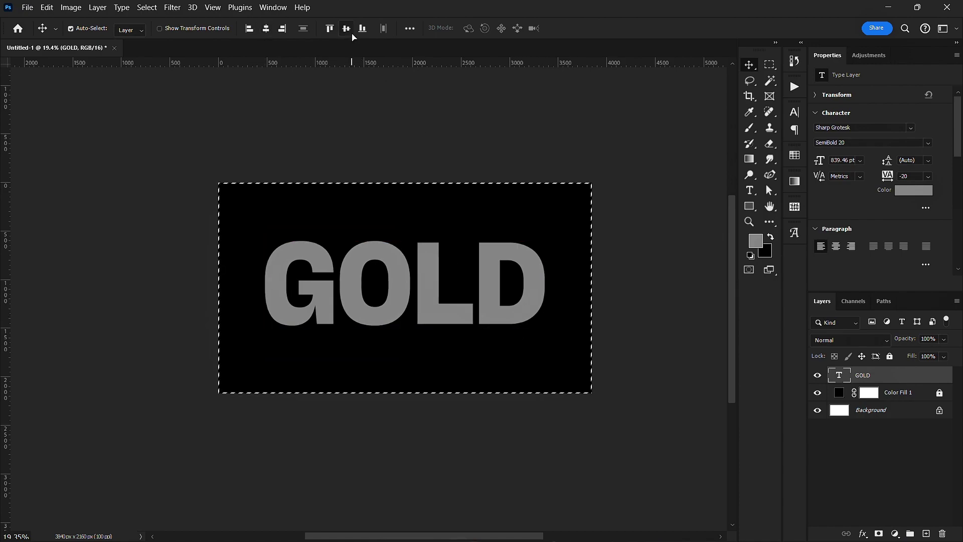
{"action": "left_click", "coordinate": [346, 28]}
{"action": "key", "text": "ctrl+d"}
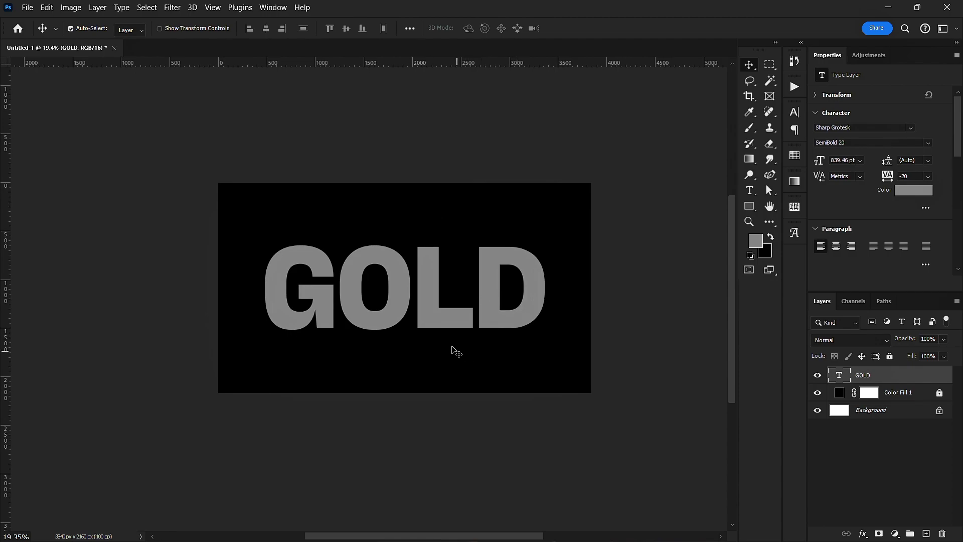
Step: Add a Bevel & Emboss effect to the GOLD text layer and reset the effect's settings to their defaults
{"action": "scroll", "coordinate": [424, 325], "scroll_direction": "up", "scroll_amount": 3}
{"action": "scroll", "coordinate": [424, 325], "scroll_direction": "down", "scroll_amount": 2}
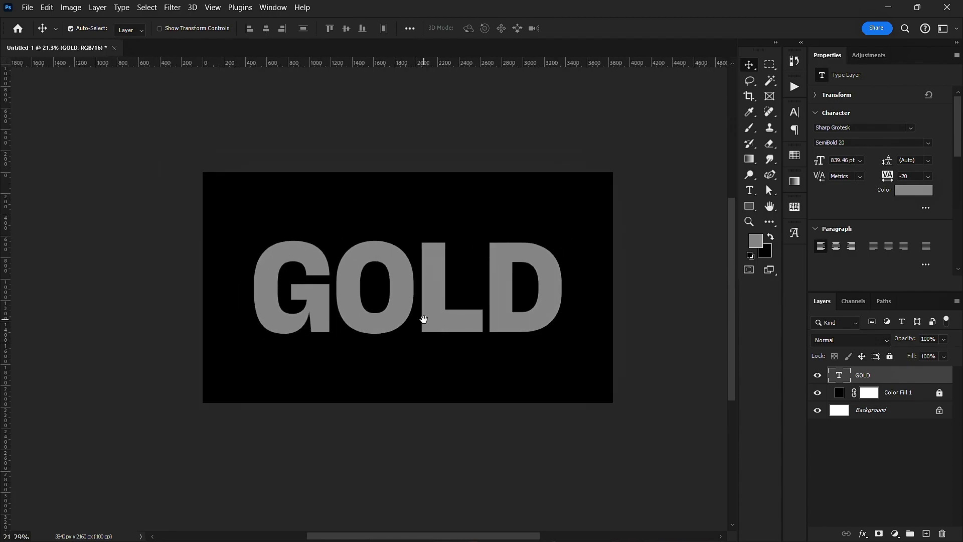
{"action": "scroll", "coordinate": [422, 318], "scroll_direction": "right", "scroll_amount": 2}
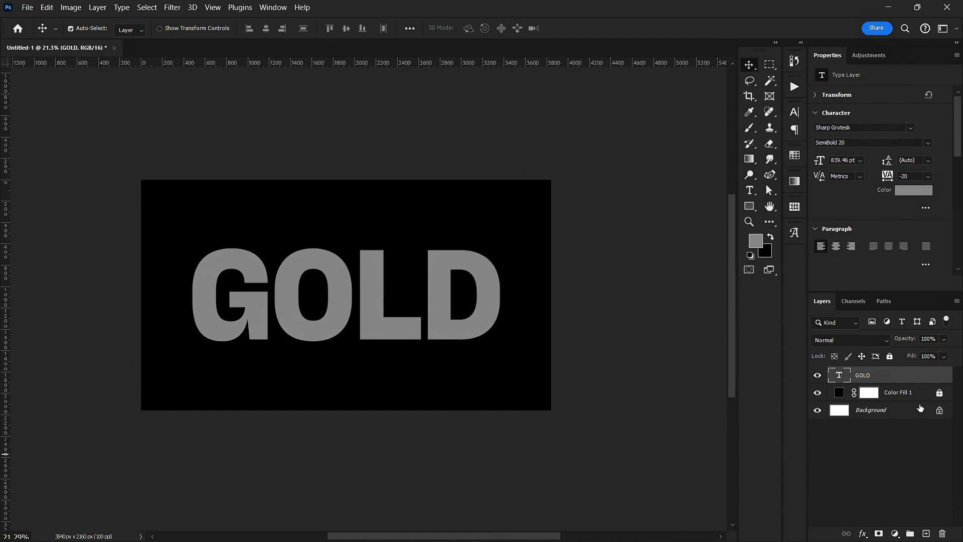
{"action": "right_click", "coordinate": [917, 378]}
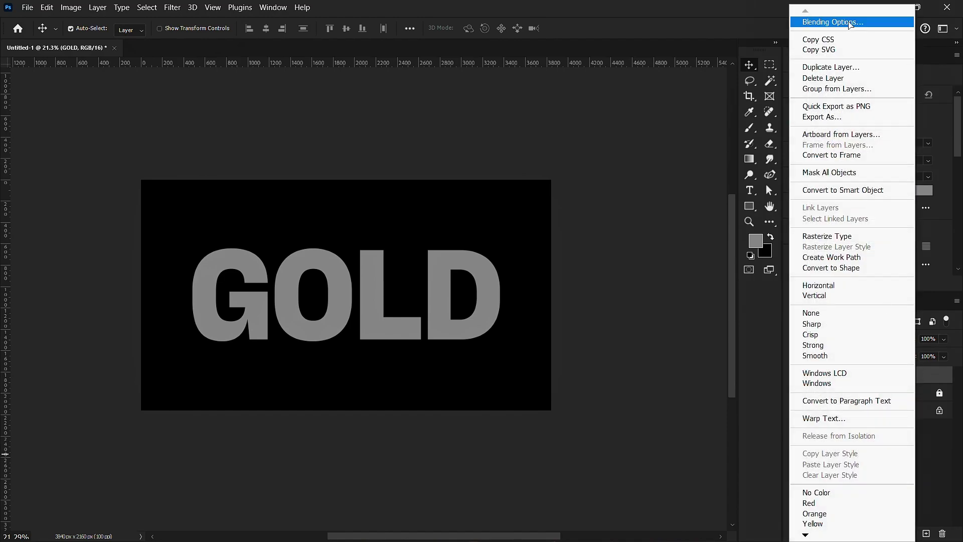
{"action": "key", "text": "Escape"}
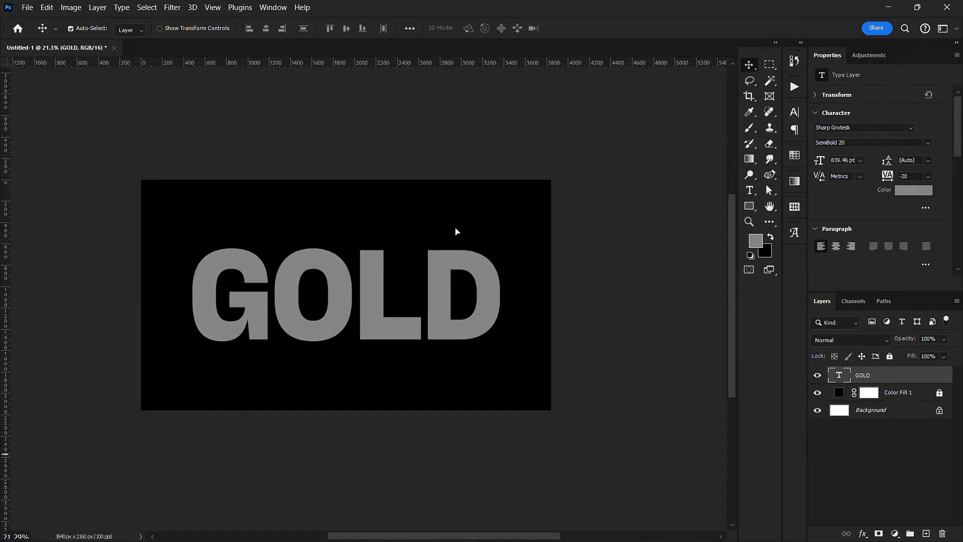
{"action": "double_click", "coordinate": [826, 378]}
{"action": "left_click_drag", "start_coordinate": [580, 91], "coordinate": [503, 139]}
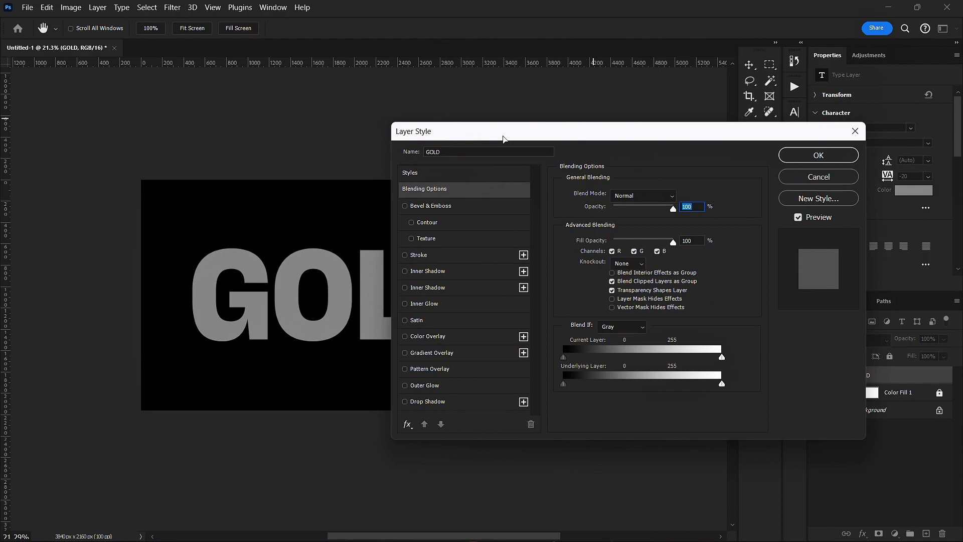
{"action": "left_click", "coordinate": [474, 206]}
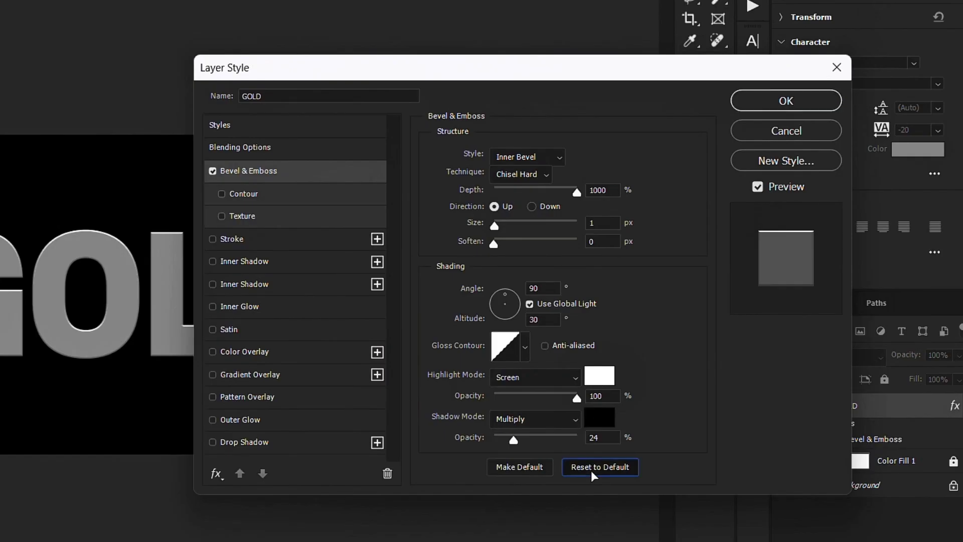
{"action": "left_click", "coordinate": [684, 419]}
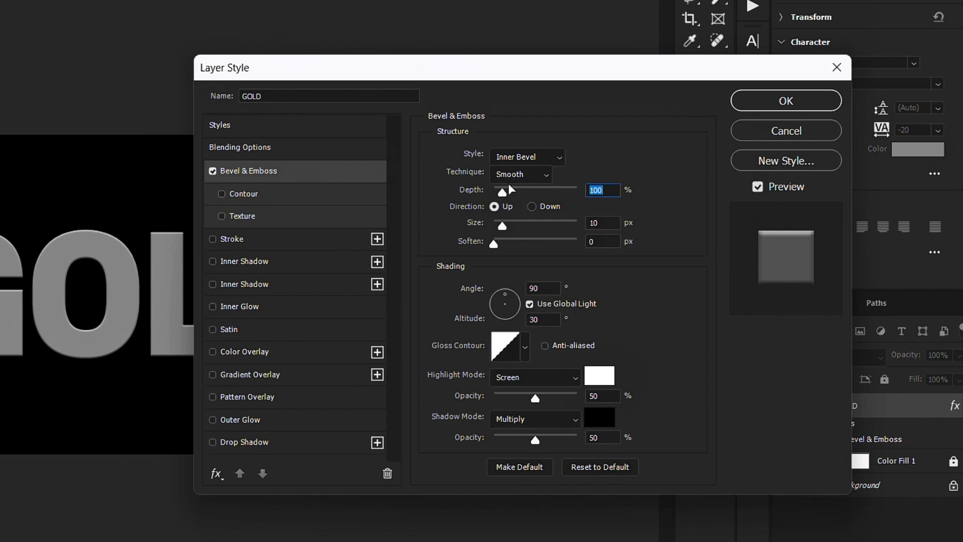
Step: Set the bevel's depth to 700% and its size to 20 px, and apply the layer style
{"action": "type", "text": "700"}
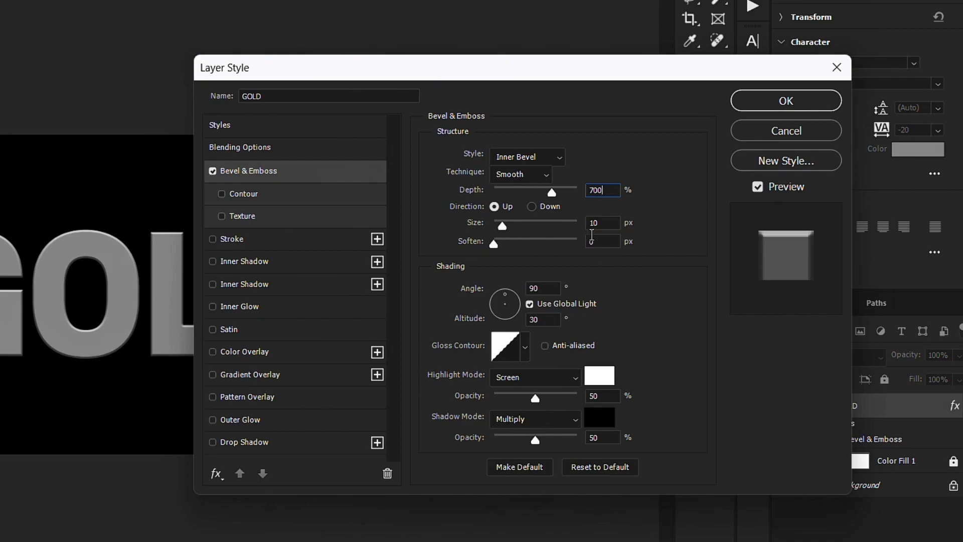
{"action": "double_click", "coordinate": [597, 223]}
{"action": "type", "text": "11"}
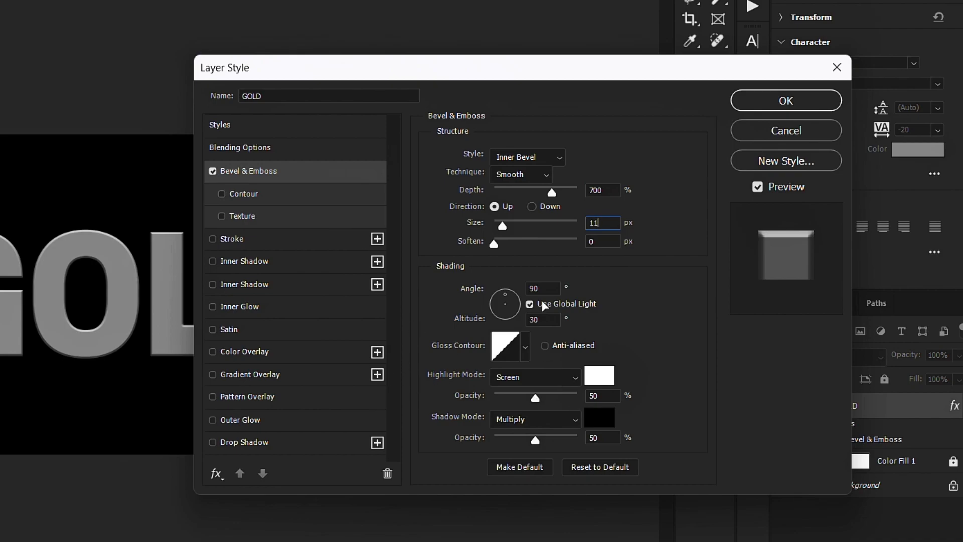
{"action": "double_click", "coordinate": [548, 288]}
{"action": "double_click", "coordinate": [601, 396]}
{"action": "double_click", "coordinate": [601, 222]}
{"action": "type", "text": "20"}
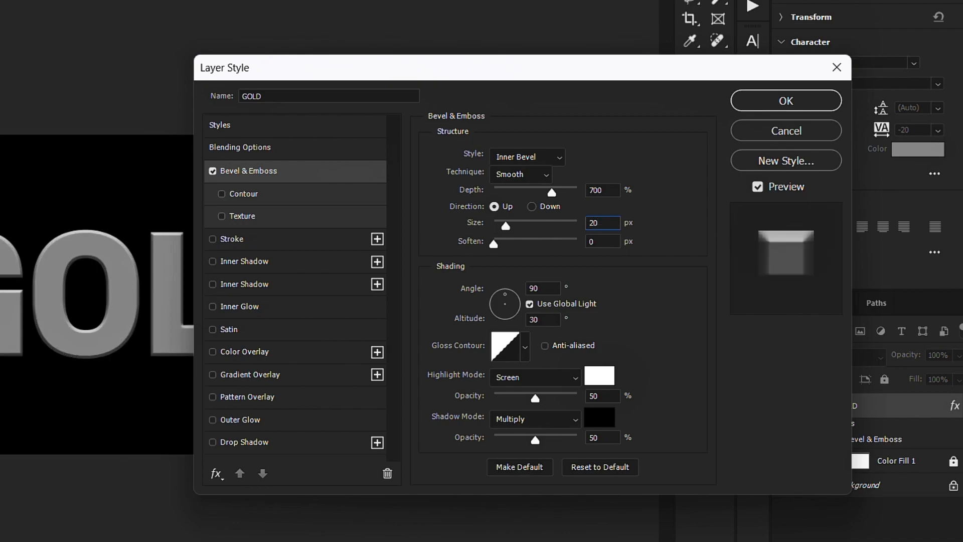
{"action": "left_click", "coordinate": [784, 102]}
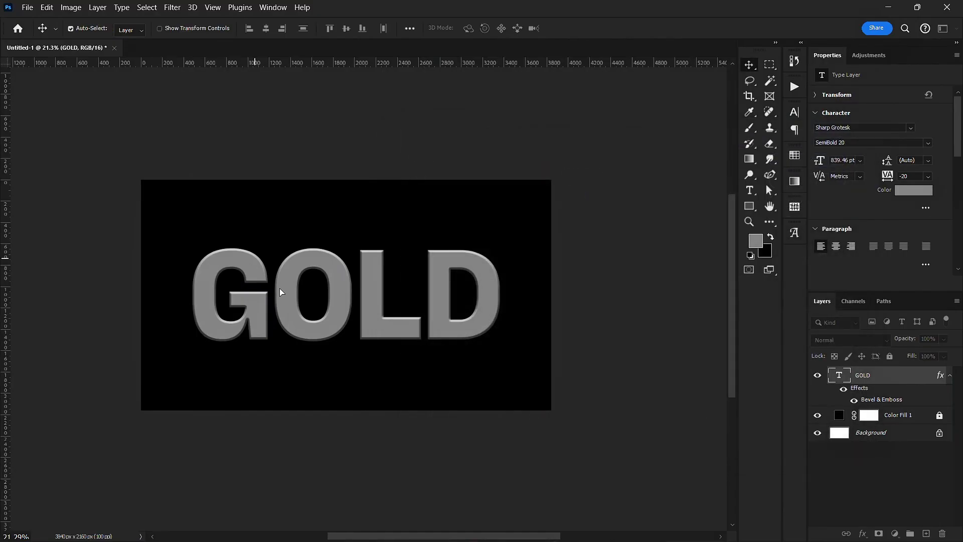
Step: Examine the bevelled edges of the GOLD letters up close and across the whole canvas
{"action": "scroll", "coordinate": [284, 296], "scroll_direction": "down", "scroll_amount": 1}
{"action": "scroll", "coordinate": [284, 296], "scroll_direction": "up", "scroll_amount": 2}
{"action": "scroll", "coordinate": [283, 296], "scroll_direction": "down", "scroll_amount": 1}
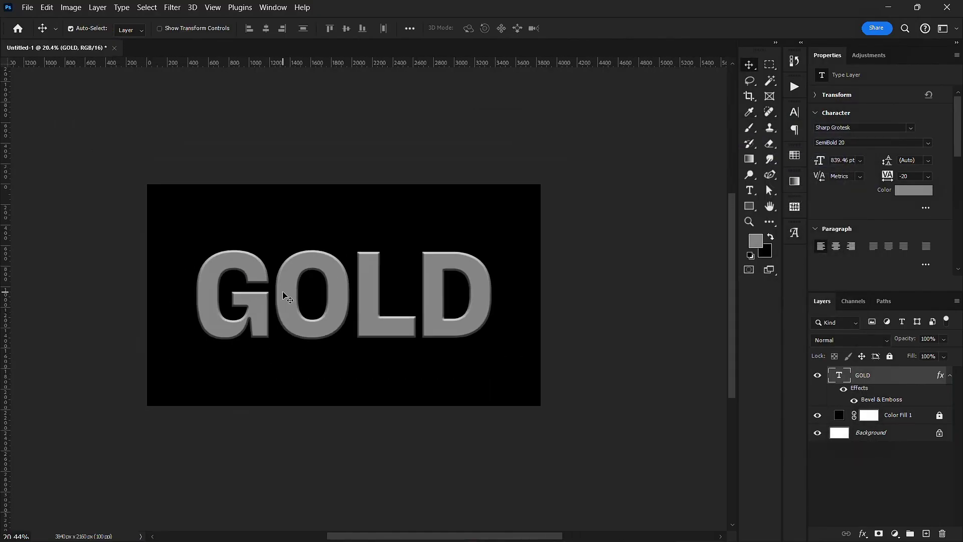
{"action": "scroll", "coordinate": [284, 296], "scroll_direction": "up", "scroll_amount": 3}
{"action": "scroll", "coordinate": [284, 296], "scroll_direction": "up", "scroll_amount": 5}
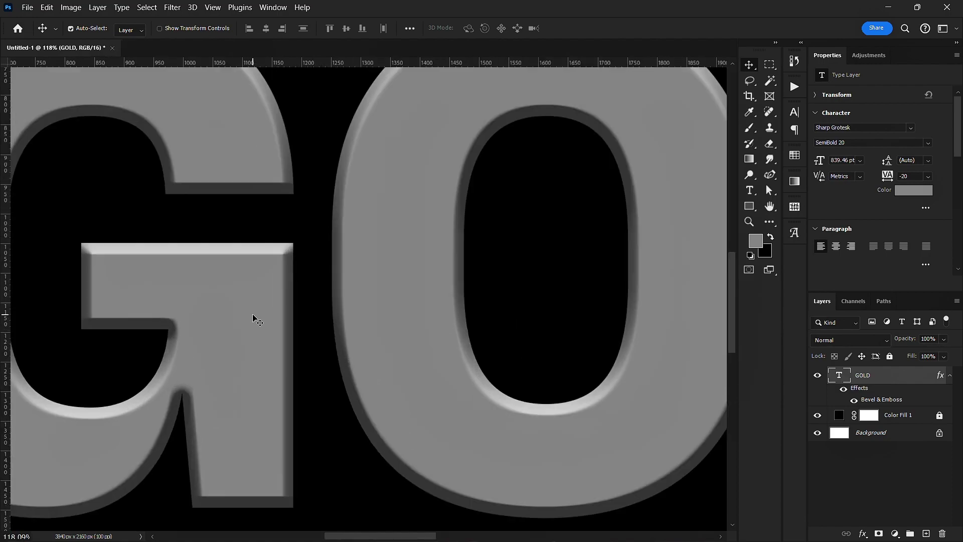
{"action": "scroll", "coordinate": [285, 296], "scroll_direction": "down", "scroll_amount": 6}
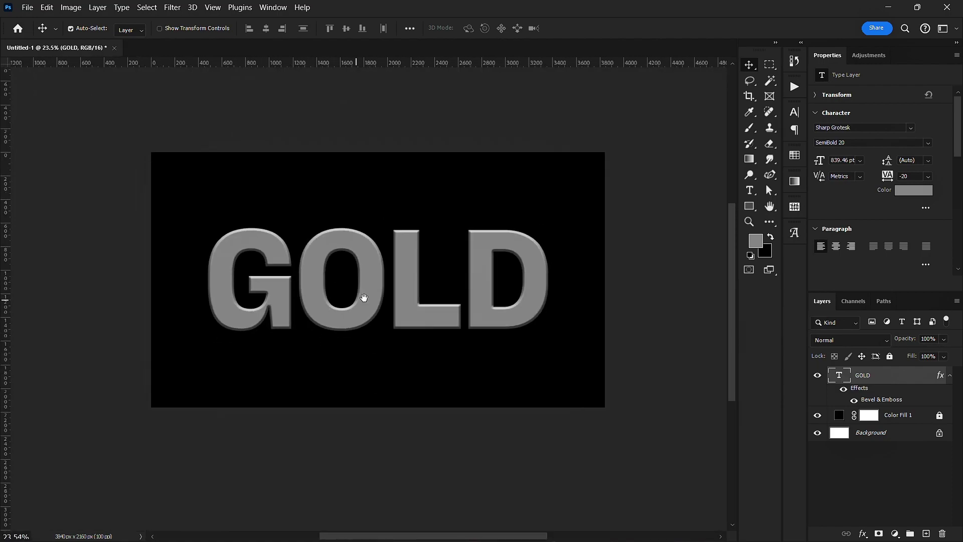
{"action": "left_click_drag", "start_coordinate": [366, 301], "coordinate": [357, 295]}
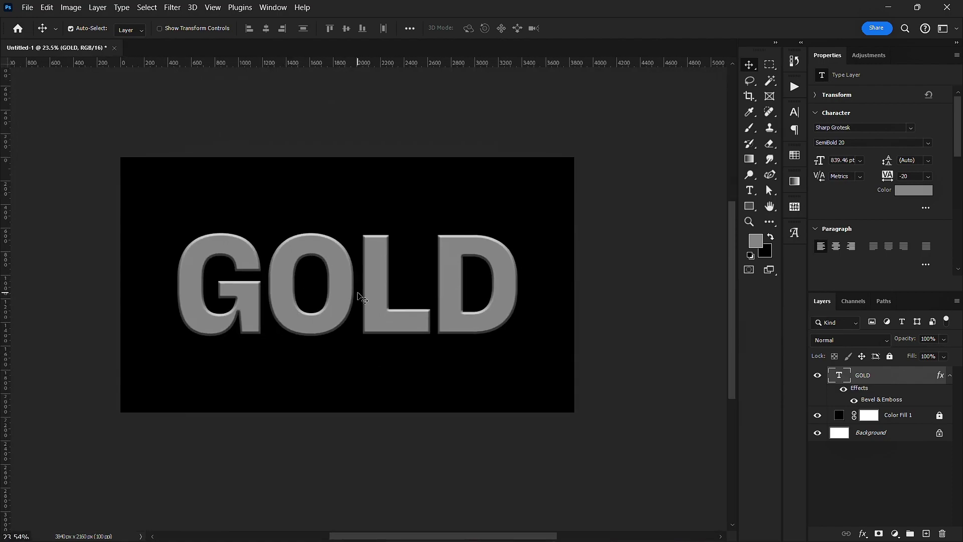
Step: Place the GOLD text layer in a new group and add an empty pixel layer above that group
{"action": "left_click", "coordinate": [950, 377]}
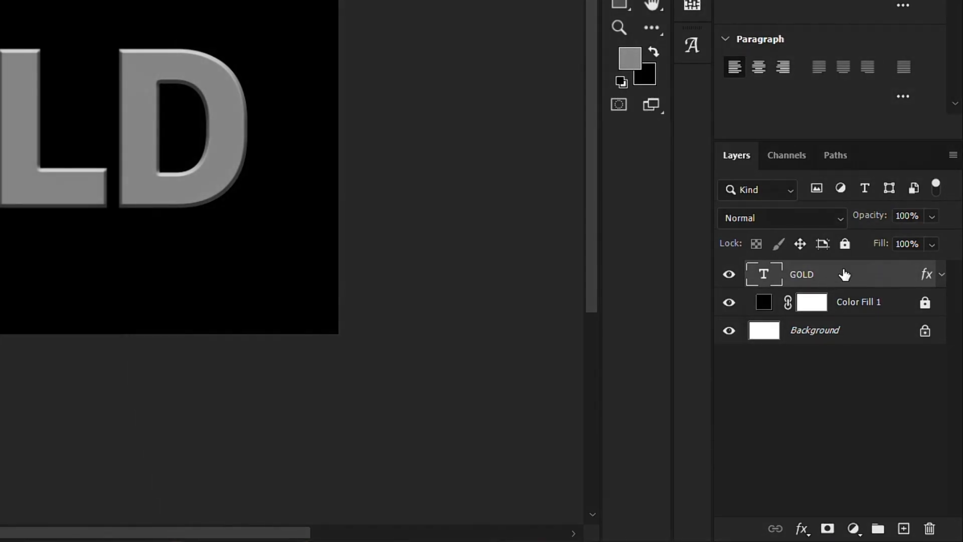
{"action": "left_click_drag", "start_coordinate": [843, 273], "coordinate": [877, 528]}
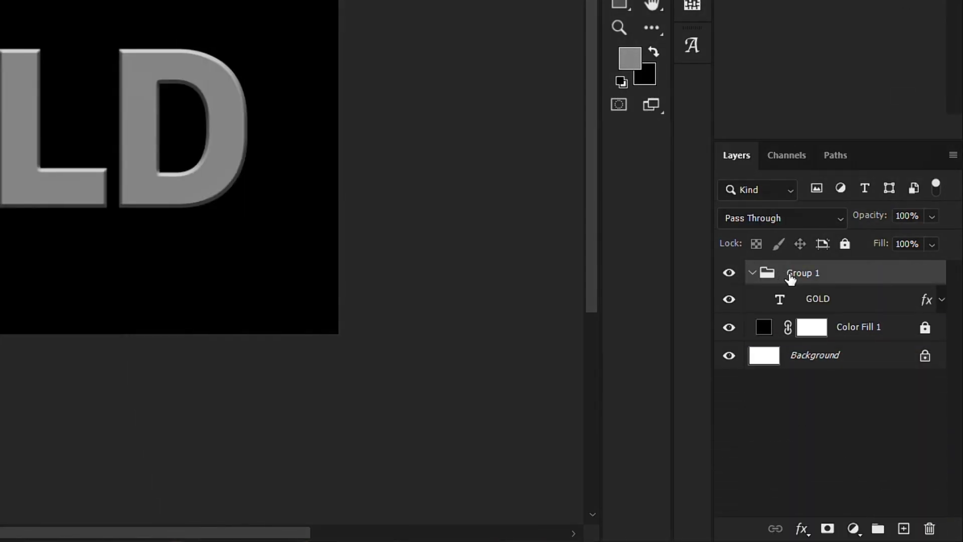
{"action": "left_click", "coordinate": [751, 273]}
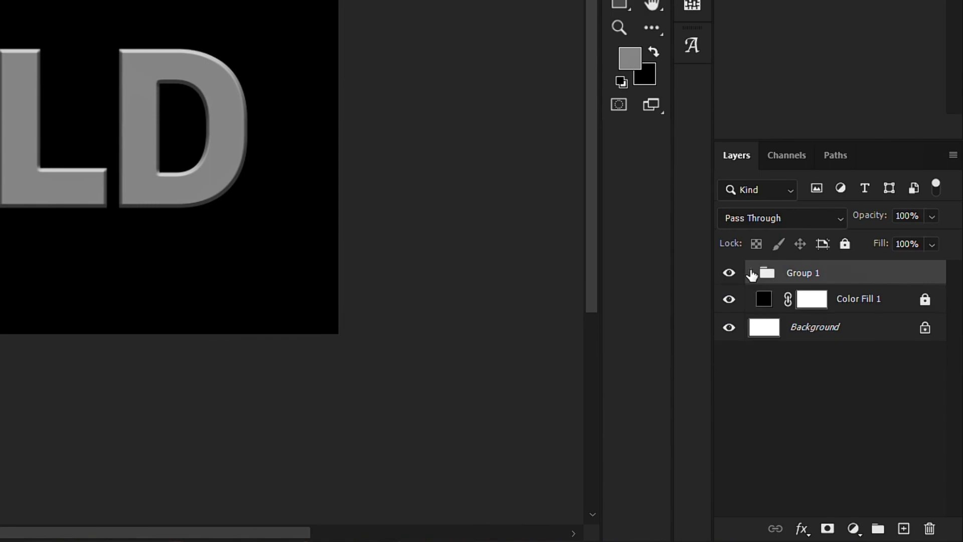
{"action": "left_click", "coordinate": [751, 272]}
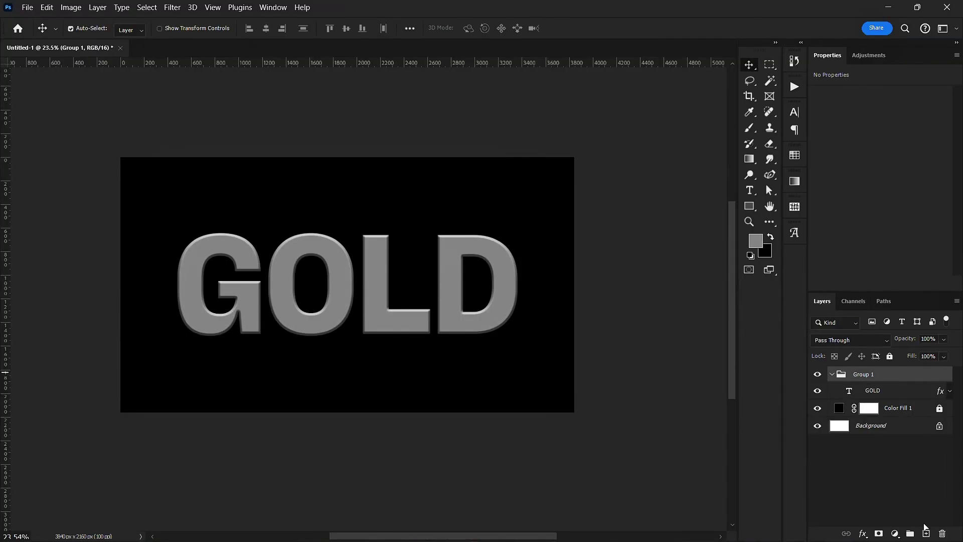
{"action": "left_click", "coordinate": [925, 533]}
{"action": "left_click_drag", "start_coordinate": [896, 391], "coordinate": [881, 372]}
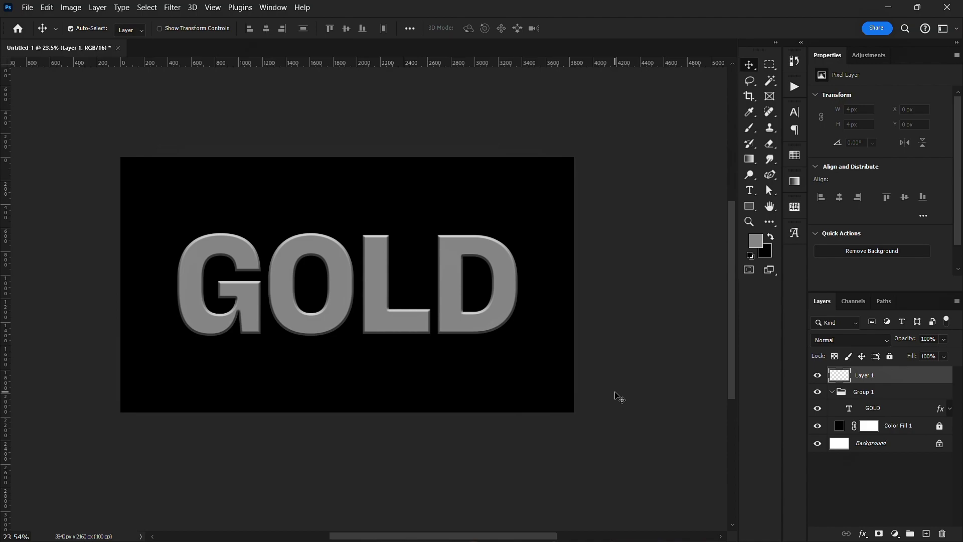
{"action": "key", "text": "g"}
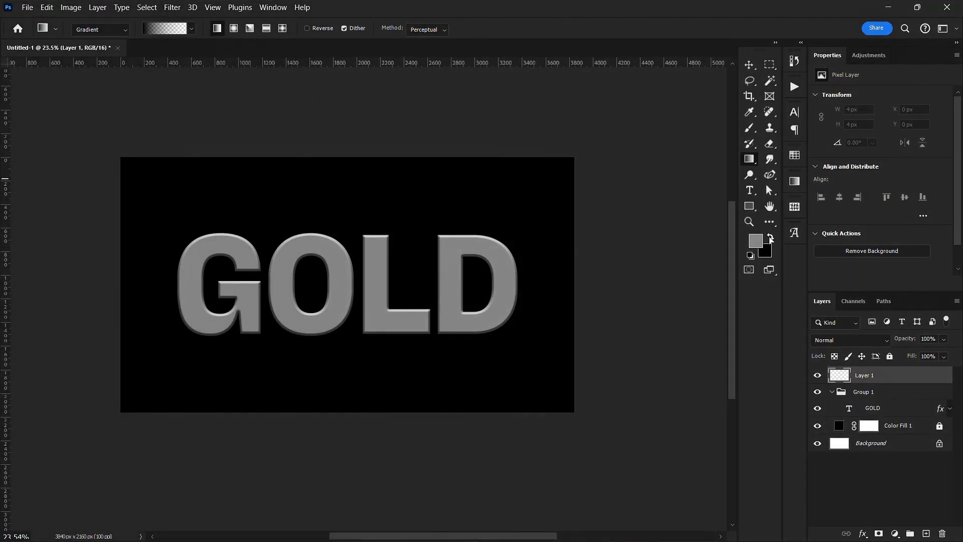
{"action": "left_click", "coordinate": [771, 237]}
{"action": "left_click", "coordinate": [772, 238]}
{"action": "left_click", "coordinate": [761, 244]}
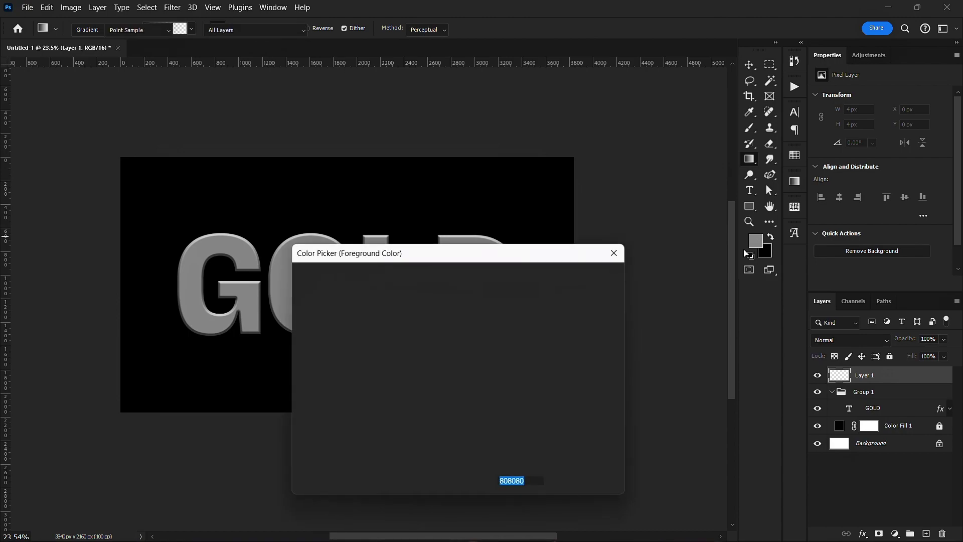
{"action": "left_click", "coordinate": [622, 259]}
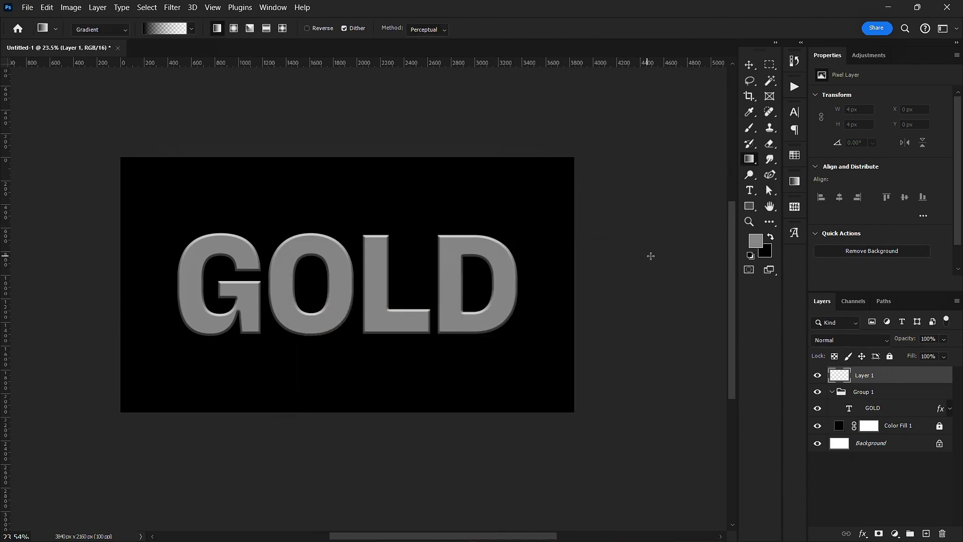
Step: Reset the foreground colour to black and the background colour to white, and activate the Gradient tool
{"action": "key", "text": "d"}
{"action": "left_click", "coordinate": [758, 246]}
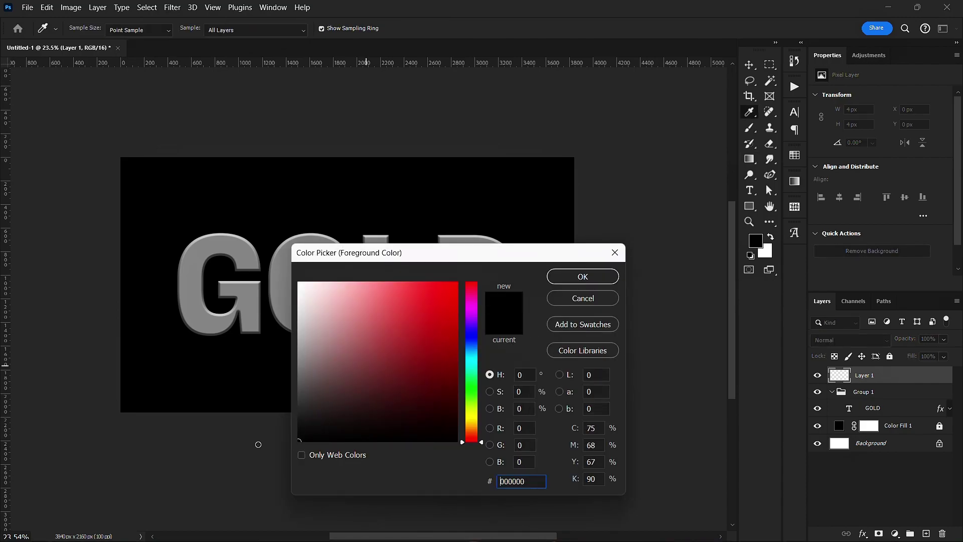
{"action": "left_click", "coordinate": [558, 277]}
{"action": "key", "text": "g"}
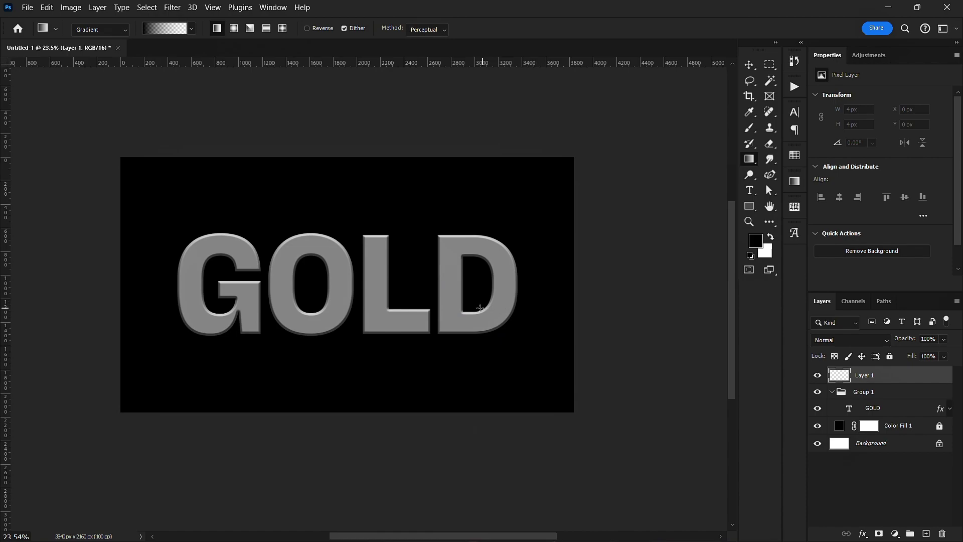
Step: Try a vertical black-to-transparent gradient from the canvas's lower edge to above its upper edge
{"action": "scroll", "coordinate": [434, 311], "scroll_direction": "down", "scroll_amount": 2}
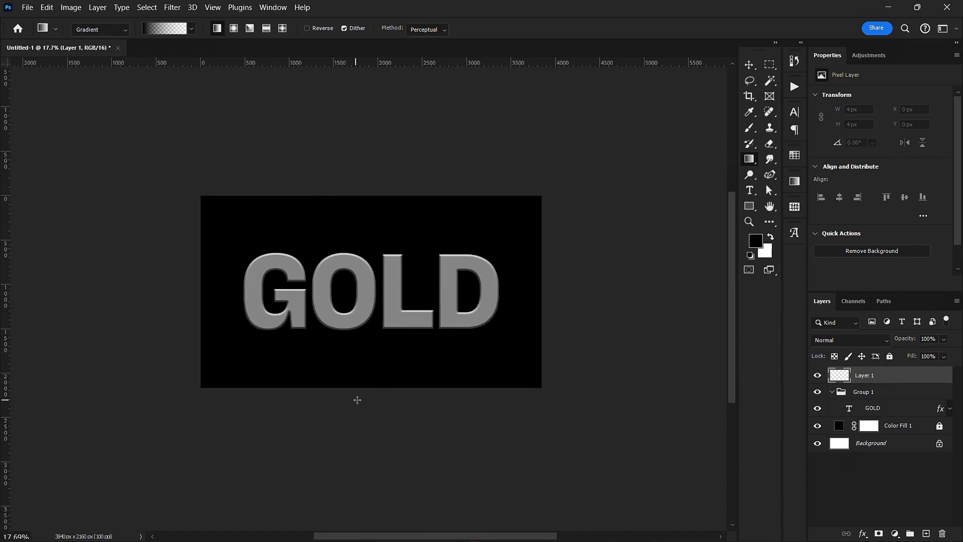
{"action": "left_click_drag", "start_coordinate": [368, 393], "coordinate": [367, 164]}
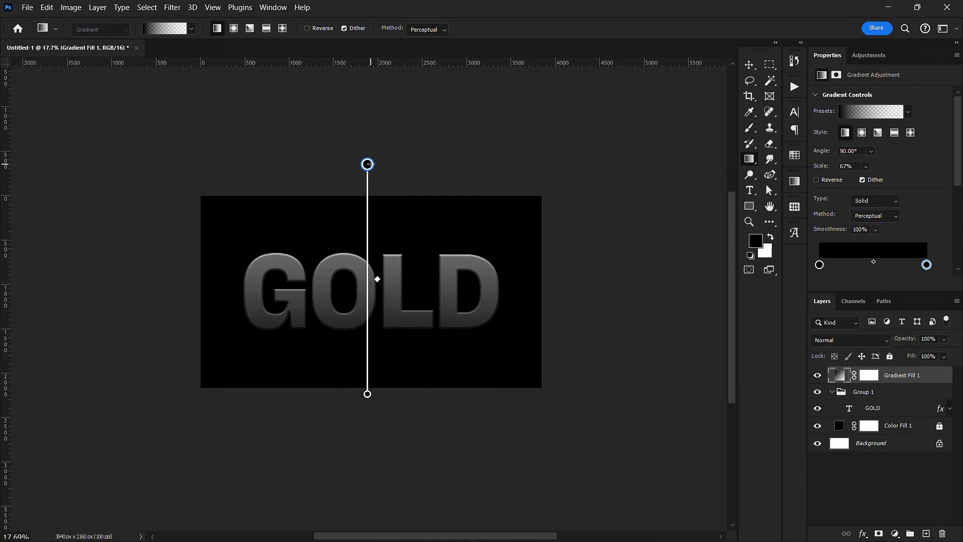
{"action": "key", "text": "v"}
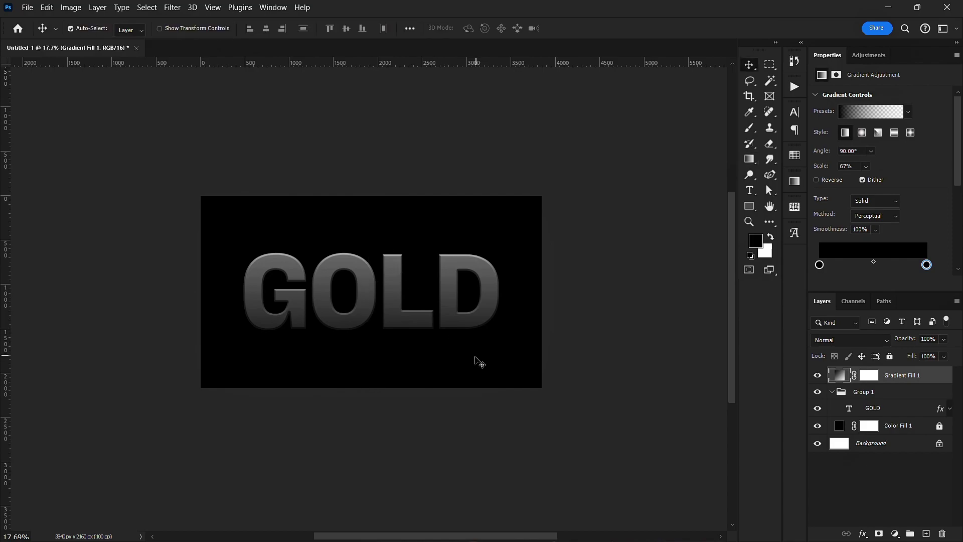
{"action": "key", "text": "ctrl+z"}
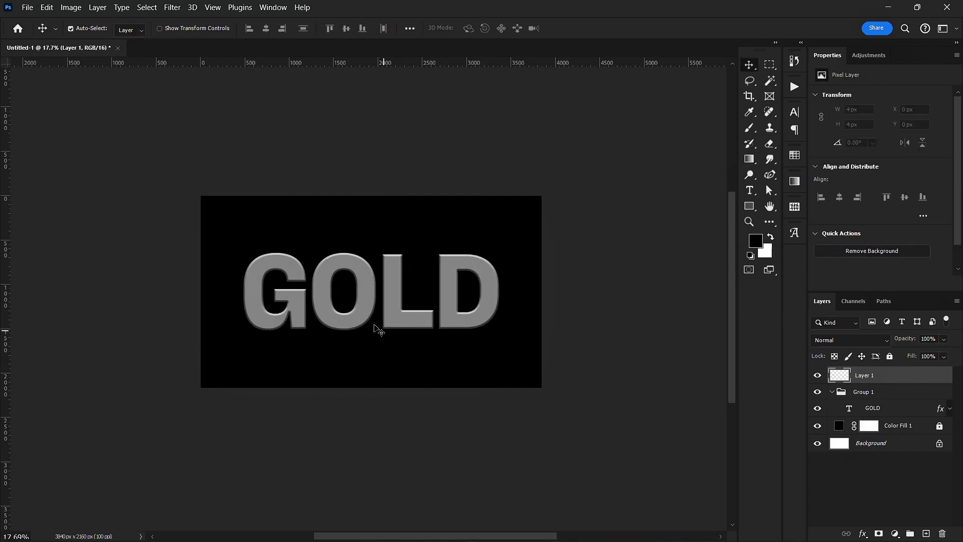
Step: Draw a vertical gradient with the Basics black-to-white preset, black at the canvas's lower edge and white above its upper edge, and clip it to the text group
{"action": "scroll", "coordinate": [367, 312], "scroll_direction": "up", "scroll_amount": 1}
{"action": "key", "text": "g"}
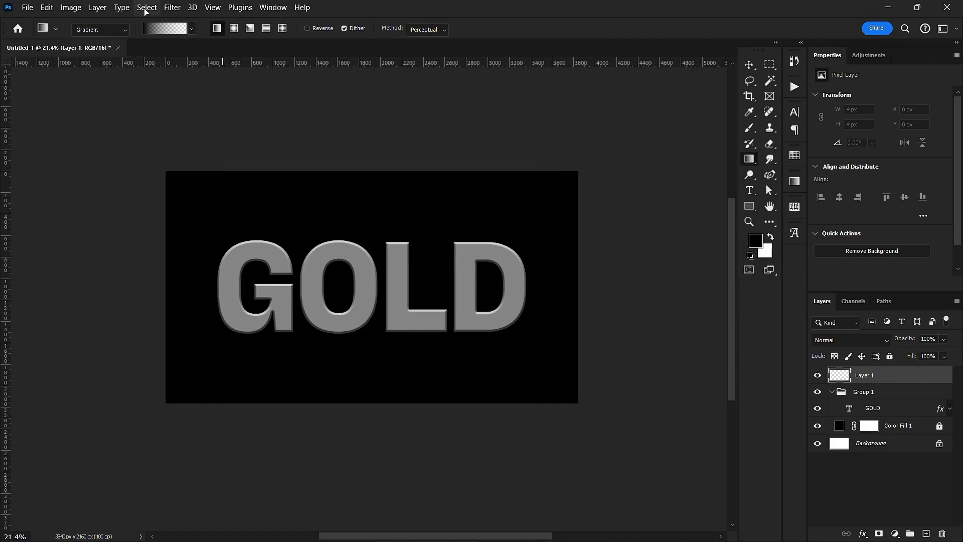
{"action": "left_click", "coordinate": [191, 29]}
{"action": "left_click", "coordinate": [84, 52]}
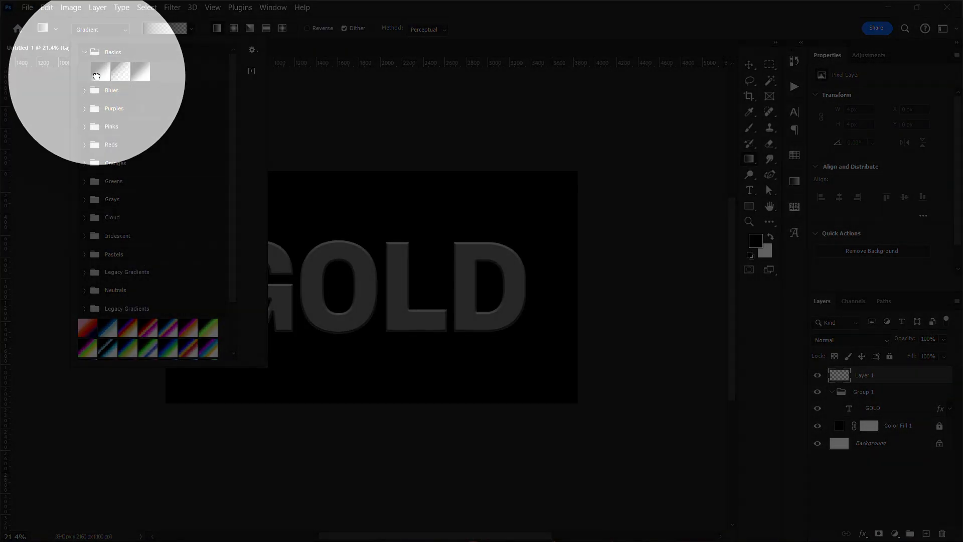
{"action": "double_click", "coordinate": [98, 79]}
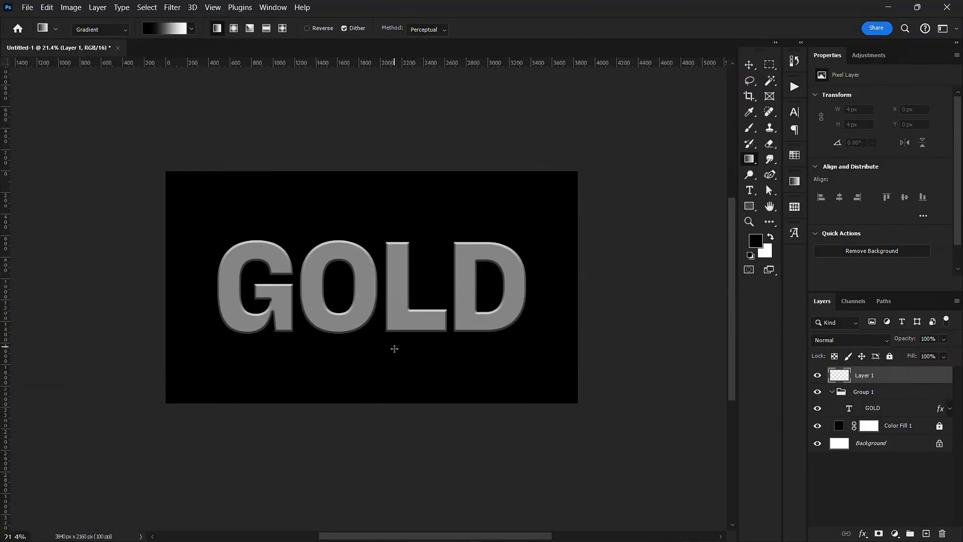
{"action": "left_click_drag", "start_coordinate": [366, 405], "coordinate": [365, 148]}
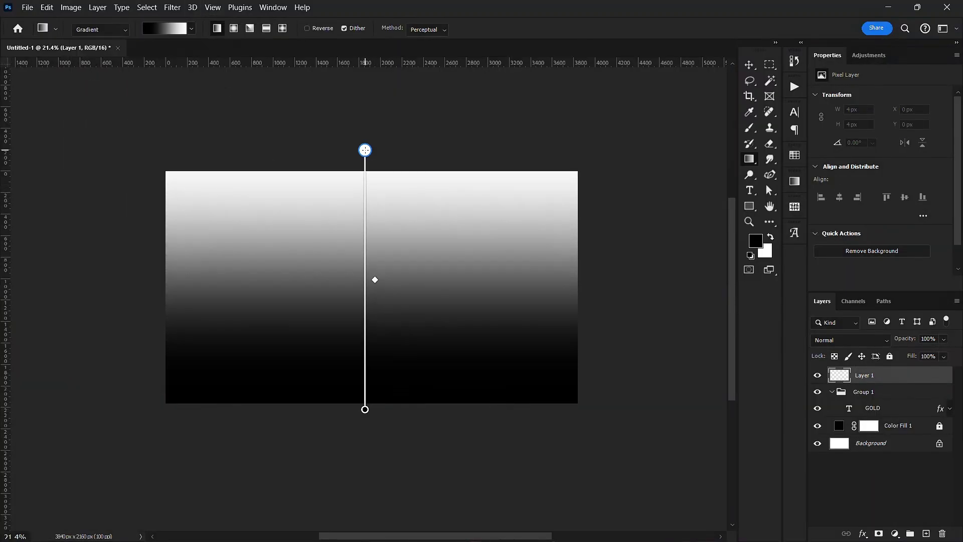
{"action": "key", "text": "v"}
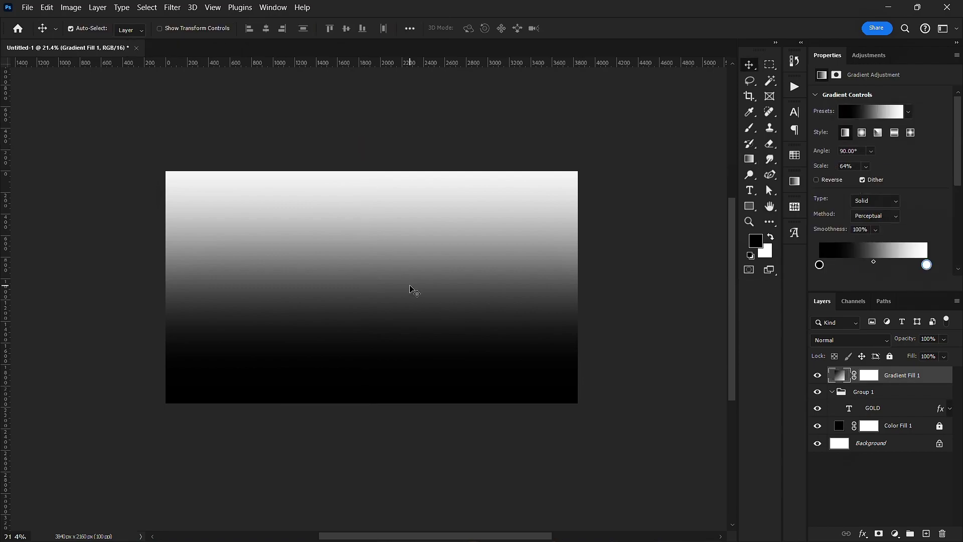
{"action": "left_click", "coordinate": [923, 384], "text": "alt"}
{"action": "scroll", "coordinate": [393, 329], "scroll_direction": "up", "scroll_amount": 4}
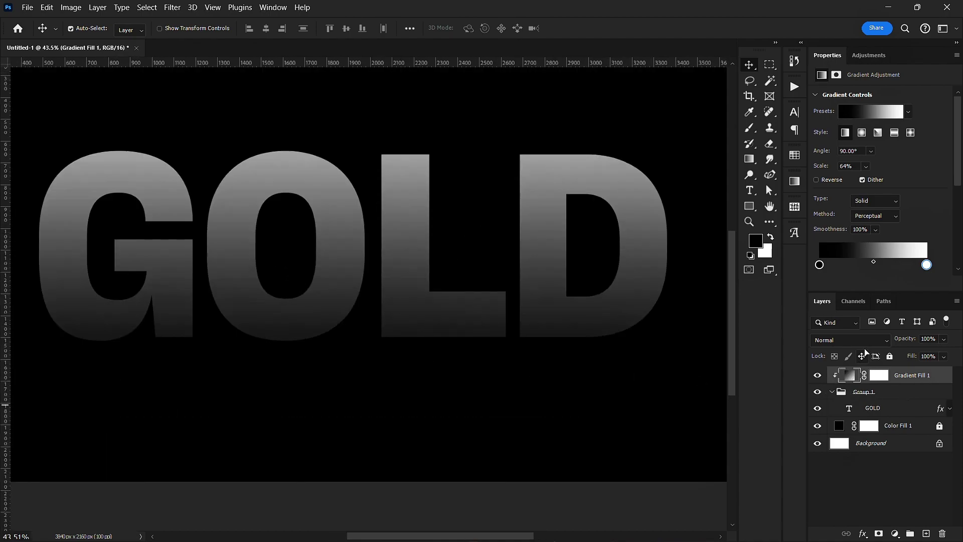
Step: Set the gradient fill layer's blend mode to Overlay and compare the text with that layer hidden and shown
{"action": "left_click", "coordinate": [870, 345]}
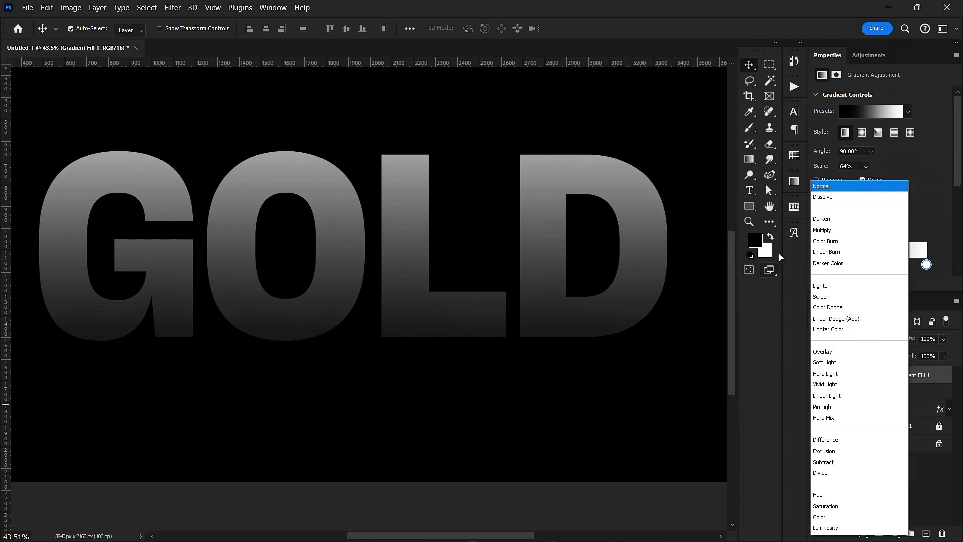
{"action": "left_click", "coordinate": [828, 353]}
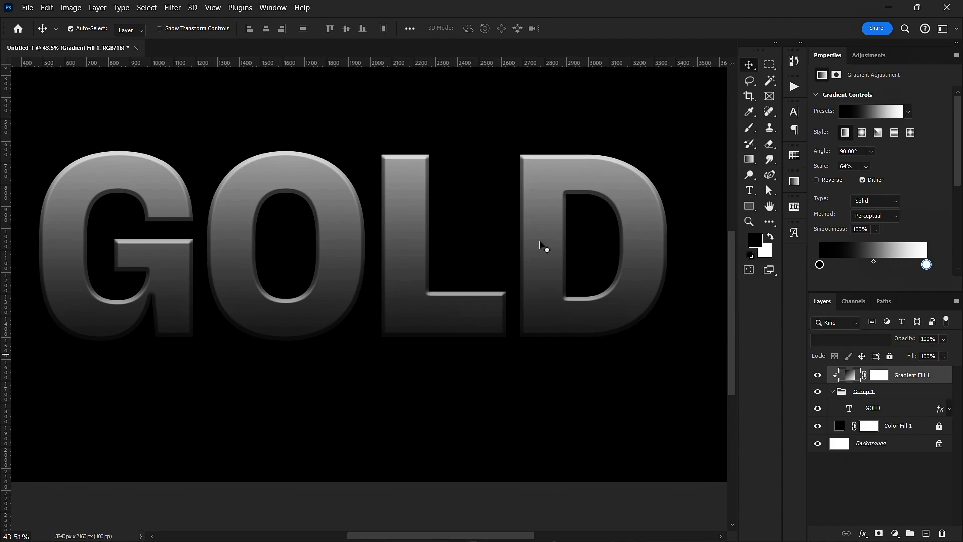
{"action": "scroll", "coordinate": [540, 242], "scroll_direction": "down", "scroll_amount": 5}
{"action": "left_click_drag", "start_coordinate": [479, 290], "coordinate": [449, 337]}
{"action": "scroll", "coordinate": [449, 338], "scroll_direction": "up", "scroll_amount": 3}
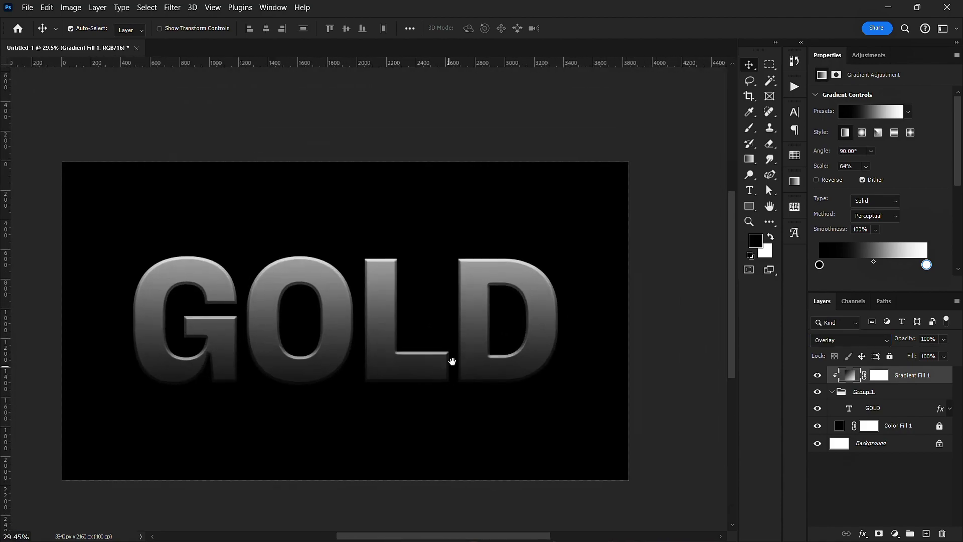
{"action": "left_click", "coordinate": [815, 377]}
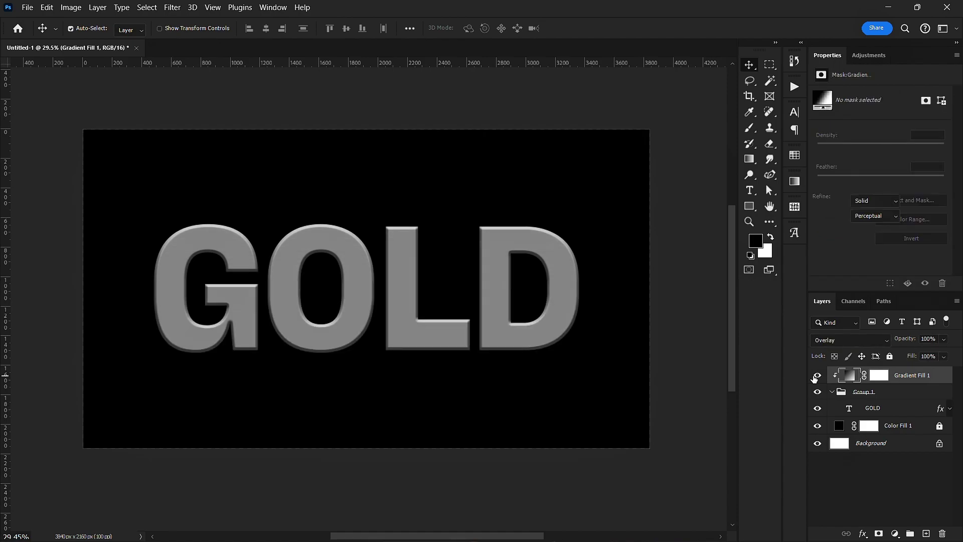
{"action": "left_click", "coordinate": [815, 377]}
{"action": "scroll", "coordinate": [505, 345], "scroll_direction": "up", "scroll_amount": 2}
{"action": "scroll", "coordinate": [382, 339], "scroll_direction": "up", "scroll_amount": 1}
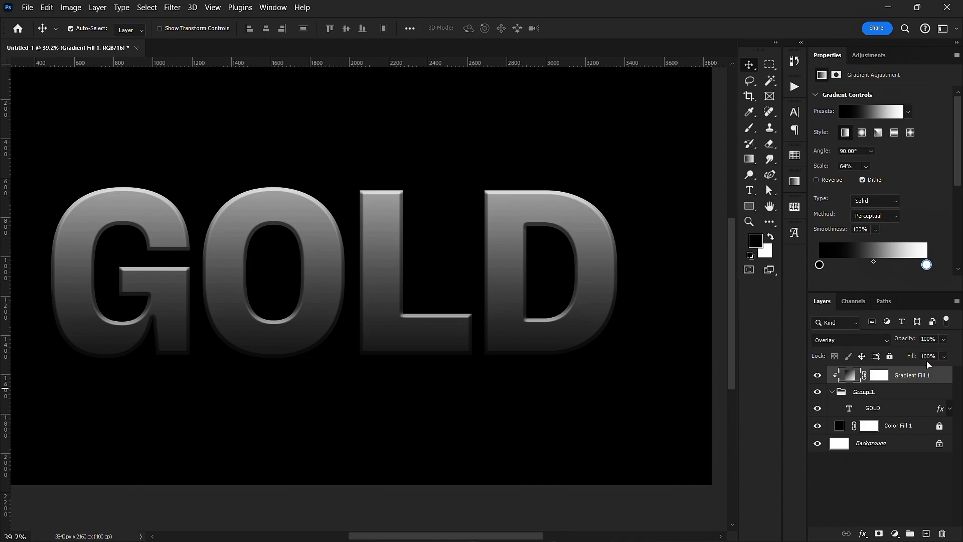
Step: Lower the gradient fill layer's fill to 60% and deselect the layer
{"action": "left_click", "coordinate": [943, 356]}
{"action": "left_click_drag", "start_coordinate": [919, 372], "coordinate": [930, 377]}
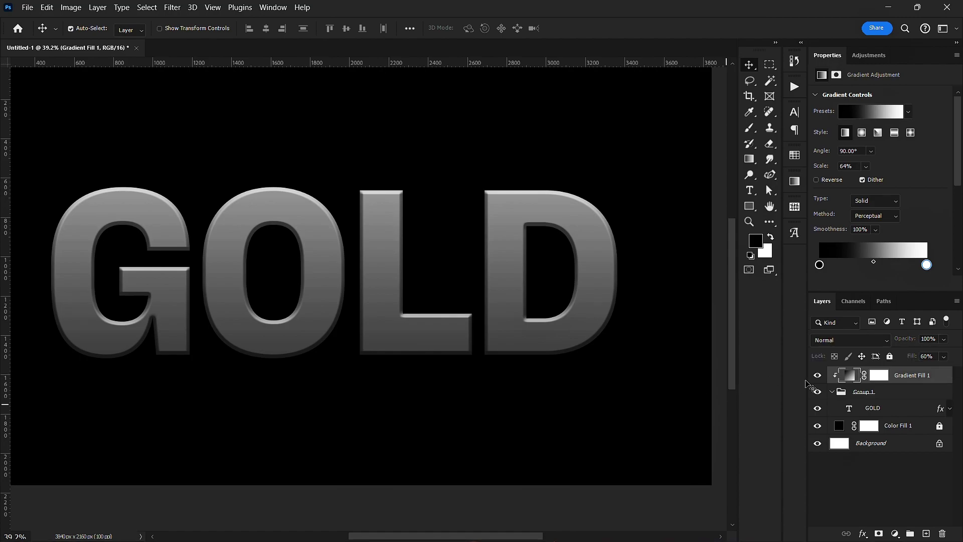
{"action": "left_click", "coordinate": [883, 384]}
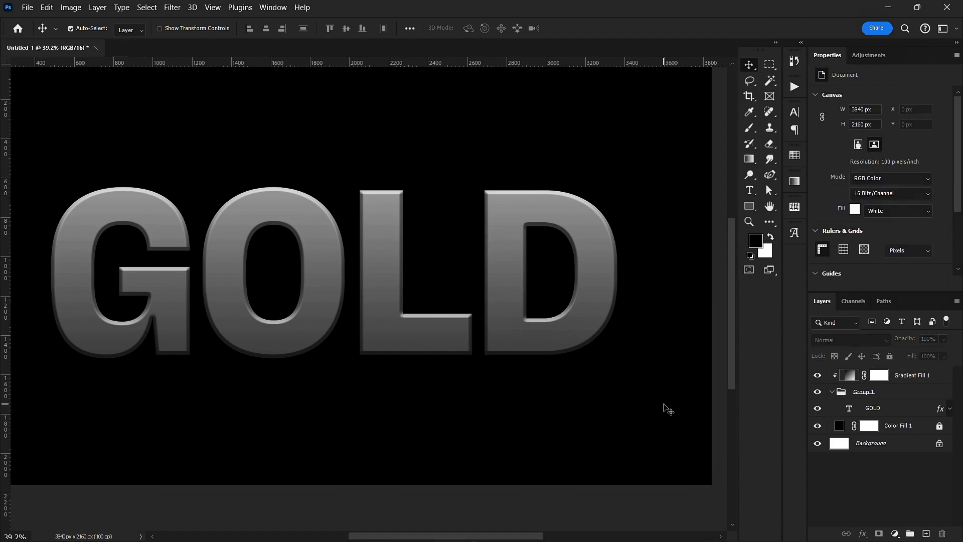
{"action": "scroll", "coordinate": [389, 337], "scroll_direction": "down", "scroll_amount": 3}
{"action": "scroll", "coordinate": [388, 337], "scroll_direction": "up", "scroll_amount": 2}
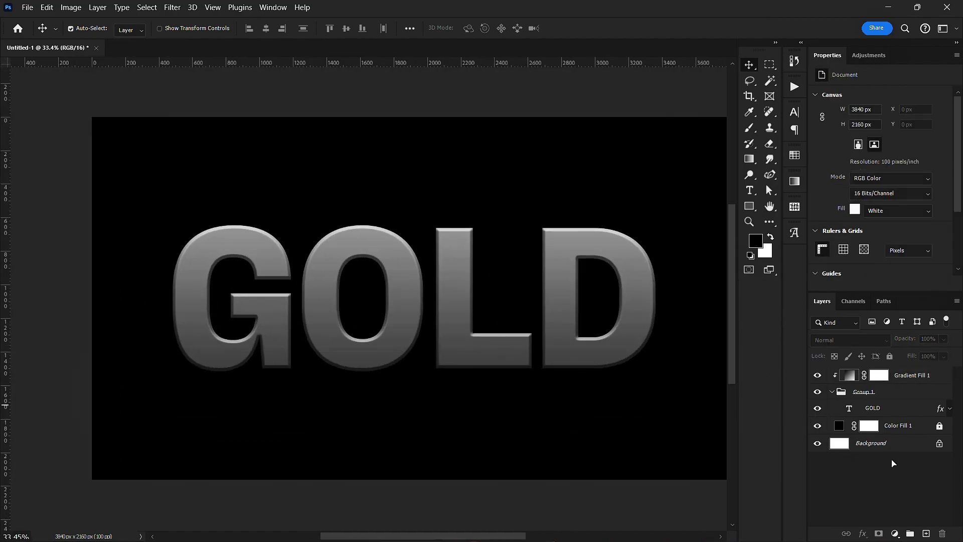
Step: Add a Gradient Map adjustment layer above the gradient fill and clip it to the text group
{"action": "left_click", "coordinate": [896, 534]}
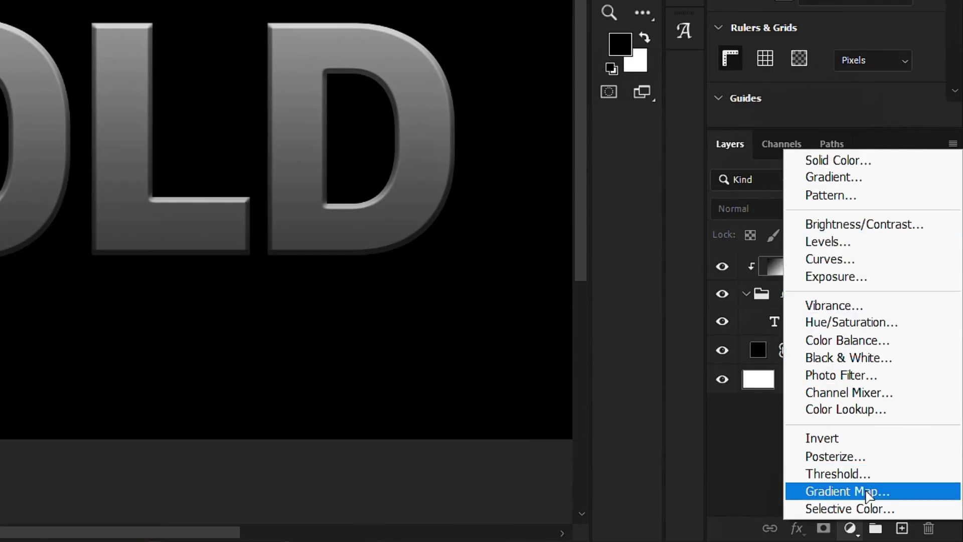
{"action": "left_click", "coordinate": [866, 494]}
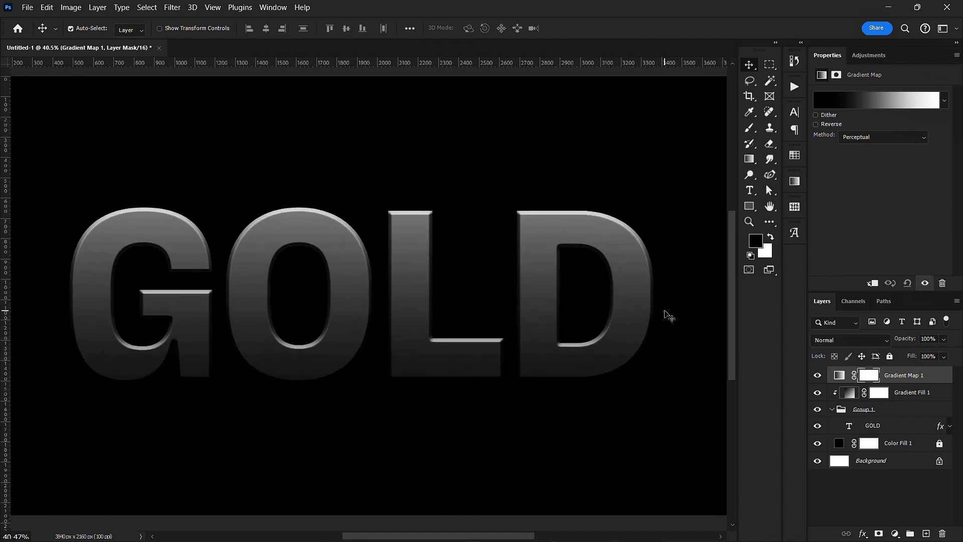
{"action": "scroll", "coordinate": [667, 316], "scroll_direction": "up", "scroll_amount": 1}
{"action": "scroll", "coordinate": [667, 318], "scroll_direction": "down", "scroll_amount": 2}
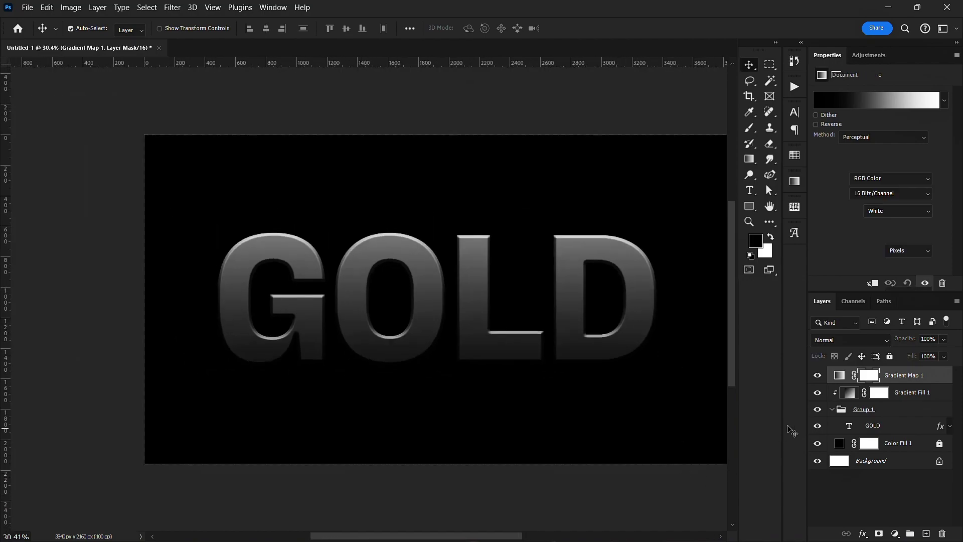
{"action": "left_click", "coordinate": [840, 376], "text": "ctrl"}
{"action": "left_click", "coordinate": [840, 376]}
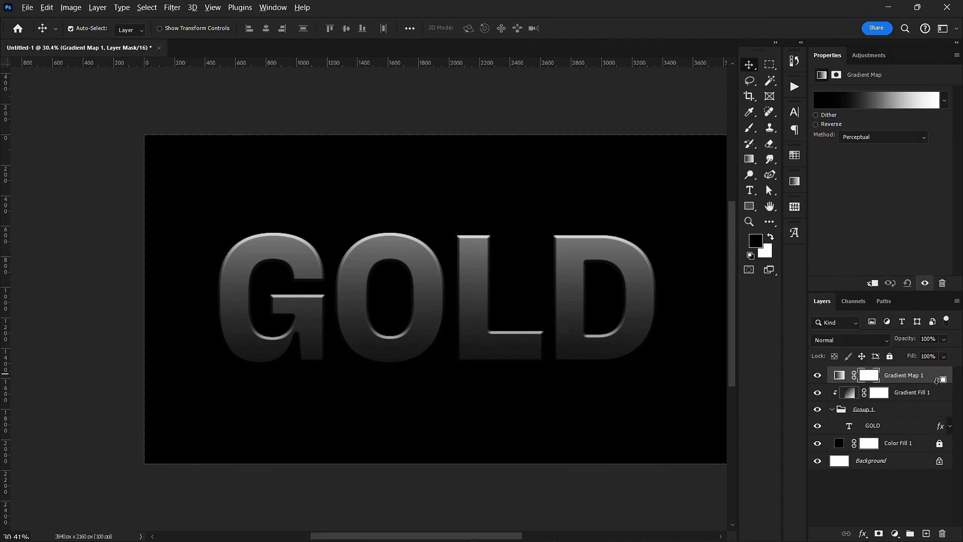
{"action": "left_click", "coordinate": [939, 384], "text": "alt"}
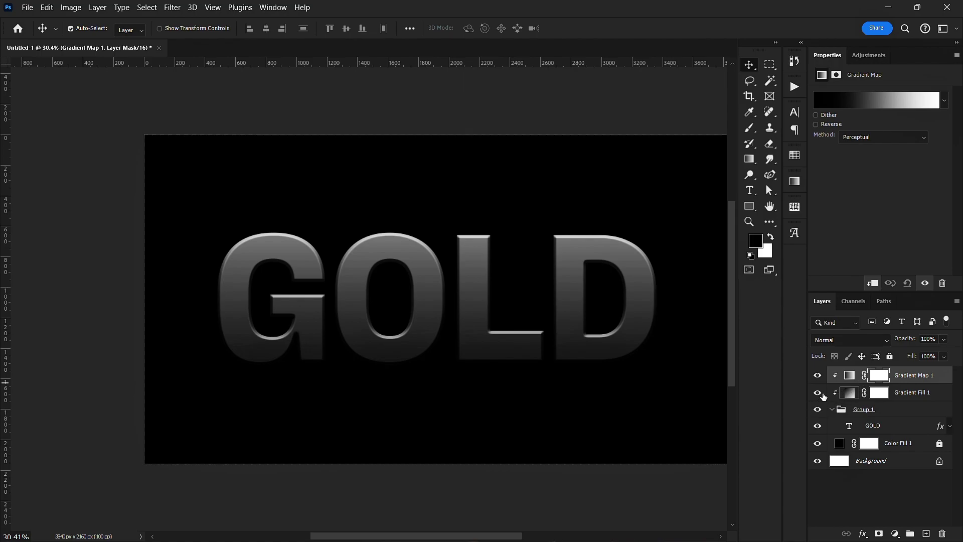
Step: Open the gradient map's gradient for editing and import the Texturelabs_GoldGradient preset file from the Downloads folder
{"action": "left_click", "coordinate": [854, 106]}
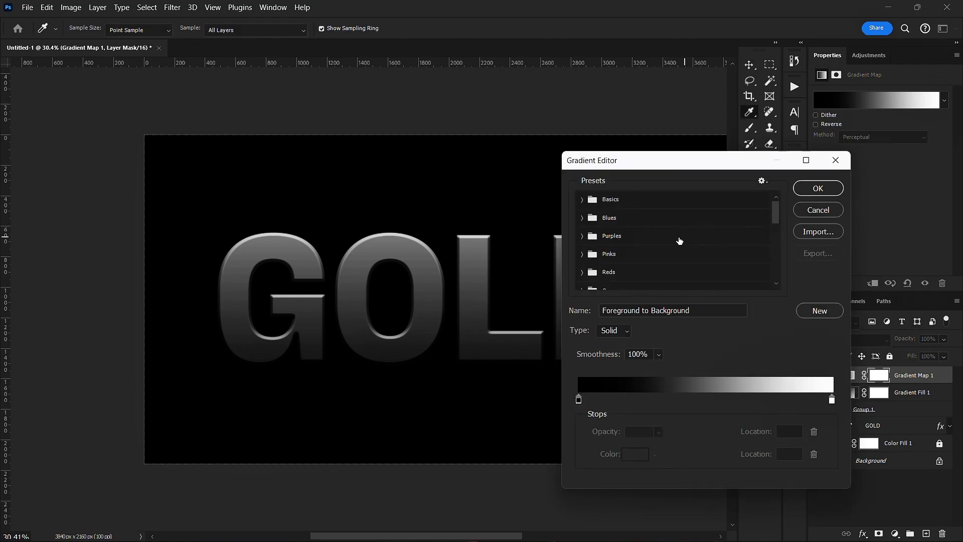
{"action": "scroll", "coordinate": [679, 242], "scroll_direction": "down", "scroll_amount": 5}
{"action": "scroll", "coordinate": [677, 245], "scroll_direction": "down", "scroll_amount": 3}
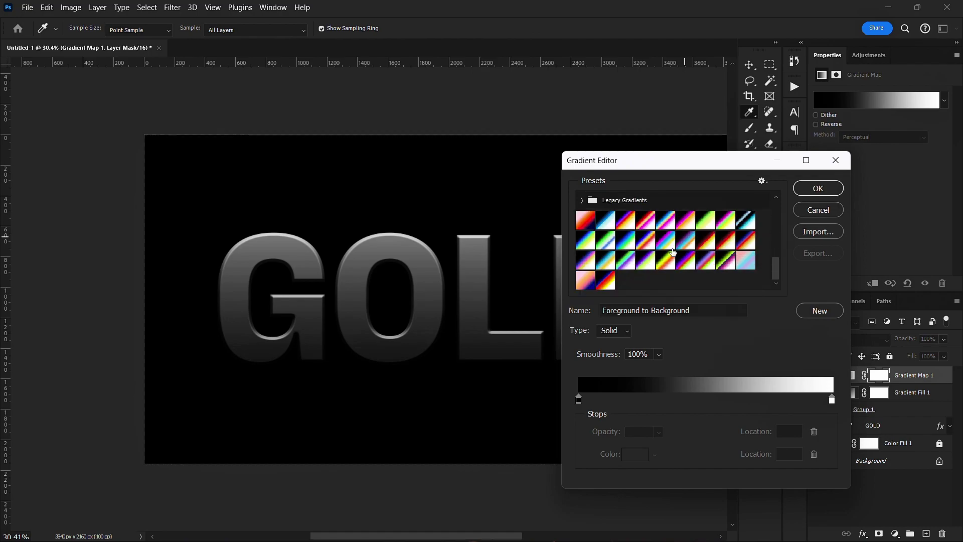
{"action": "scroll", "coordinate": [673, 253], "scroll_direction": "up", "scroll_amount": 2}
{"action": "scroll", "coordinate": [671, 253], "scroll_direction": "down", "scroll_amount": 1}
{"action": "scroll", "coordinate": [669, 256], "scroll_direction": "up", "scroll_amount": 2}
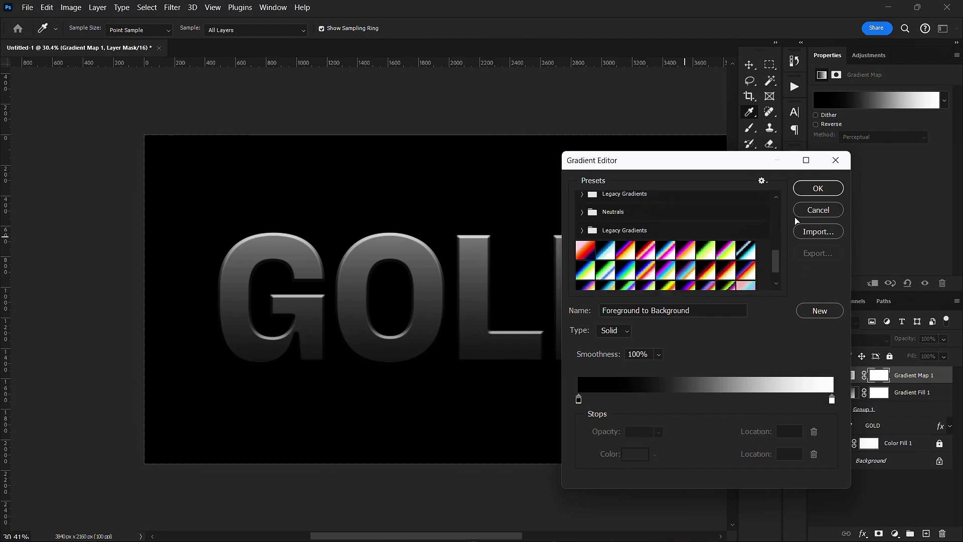
{"action": "left_click", "coordinate": [818, 232]}
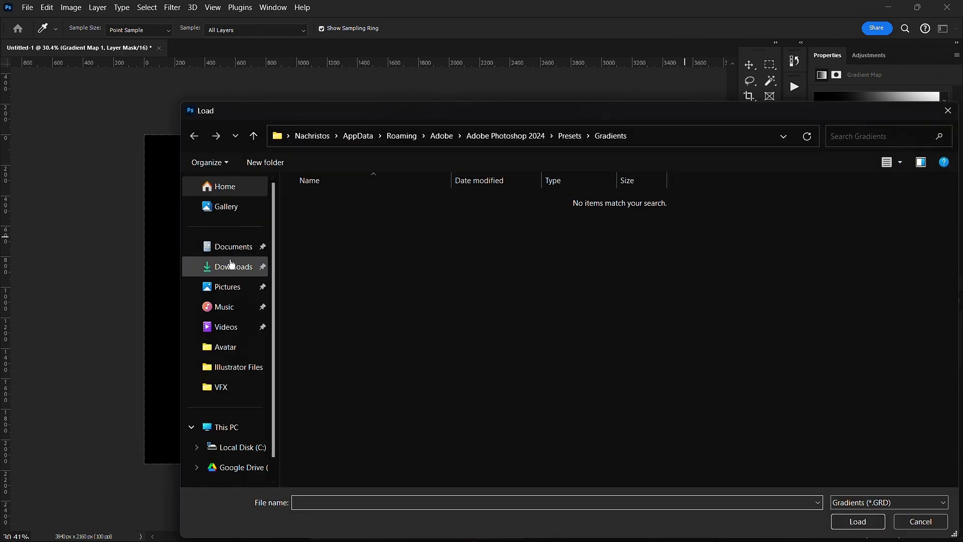
{"action": "left_click", "coordinate": [230, 264]}
{"action": "double_click", "coordinate": [322, 235]}
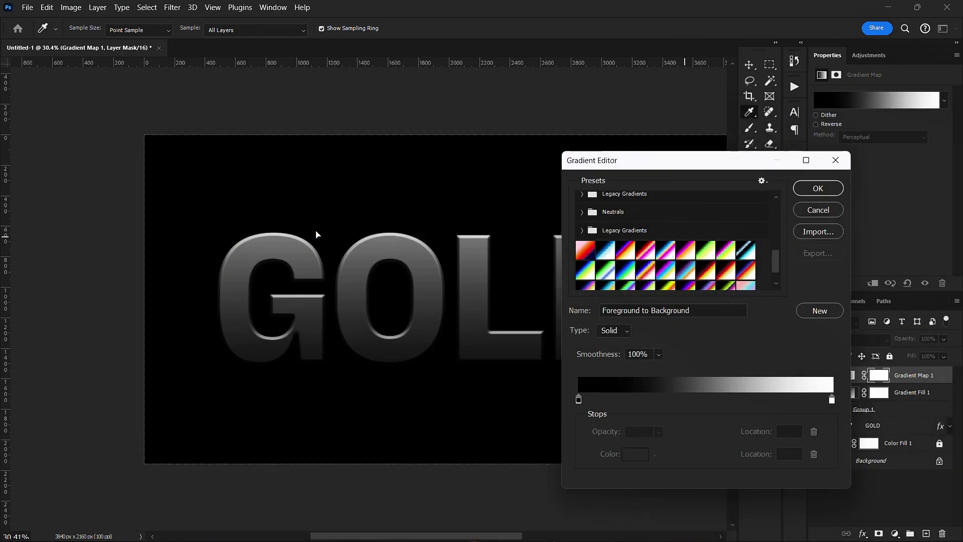
Step: Apply the TextureGuys_RenoGold preset from the Texturelabs_GoldGradient group to the gradient map, keeping the preset's name, and inspect the lettering
{"action": "scroll", "coordinate": [621, 228], "scroll_direction": "down", "scroll_amount": 5}
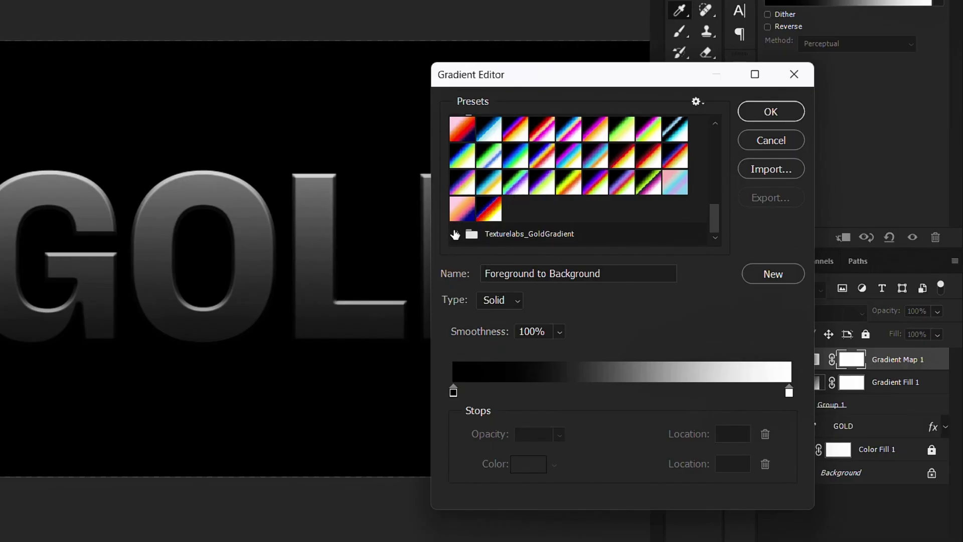
{"action": "left_click", "coordinate": [455, 234]}
{"action": "scroll", "coordinate": [495, 215], "scroll_direction": "down", "scroll_amount": 1}
{"action": "double_click", "coordinate": [478, 233]}
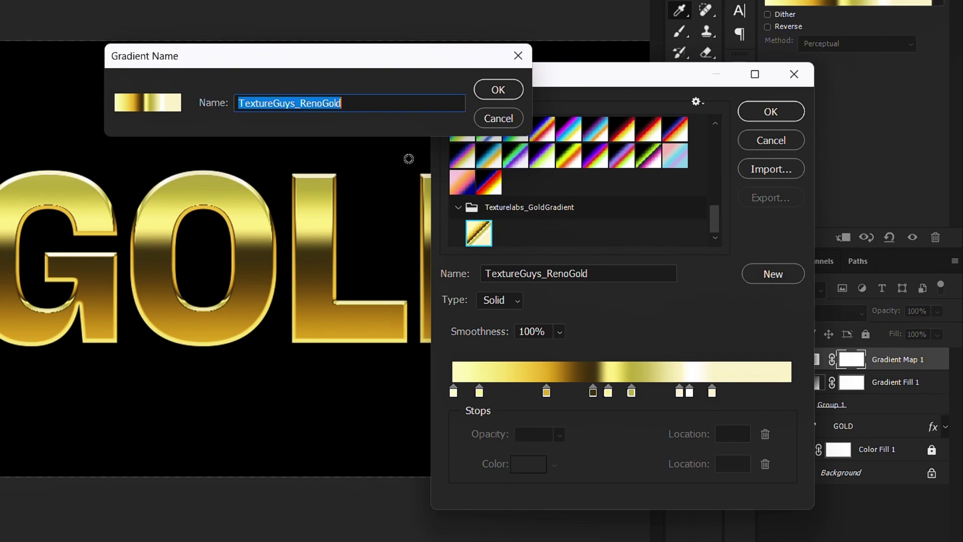
{"action": "left_click", "coordinate": [502, 91]}
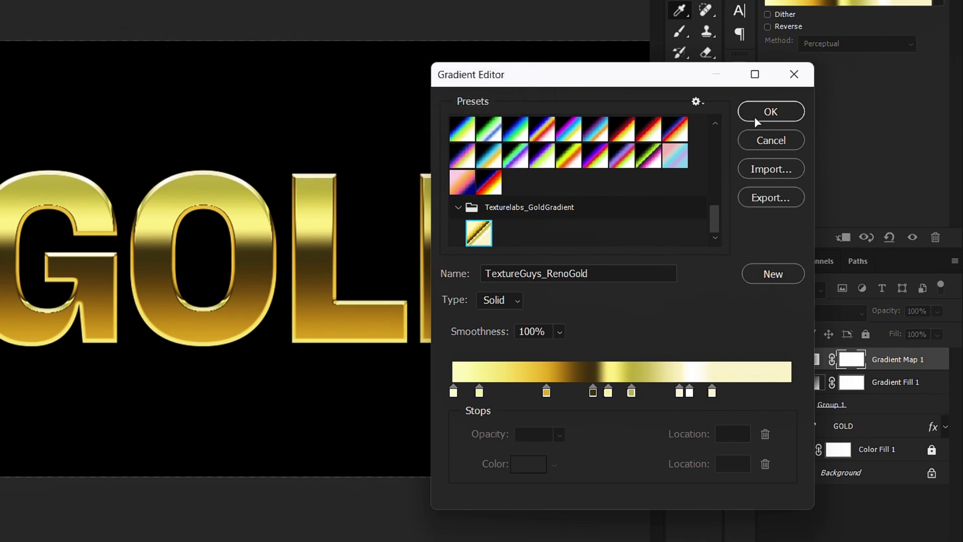
{"action": "key", "text": "Return"}
{"action": "scroll", "coordinate": [507, 322], "scroll_direction": "up", "scroll_amount": 5}
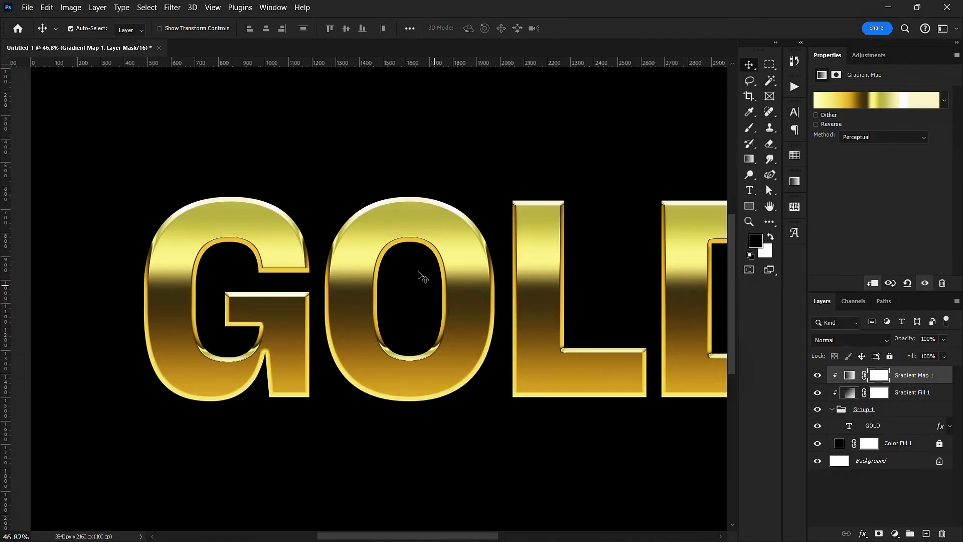
{"action": "scroll", "coordinate": [429, 266], "scroll_direction": "up", "scroll_amount": 3}
{"action": "scroll", "coordinate": [429, 269], "scroll_direction": "down", "scroll_amount": 6}
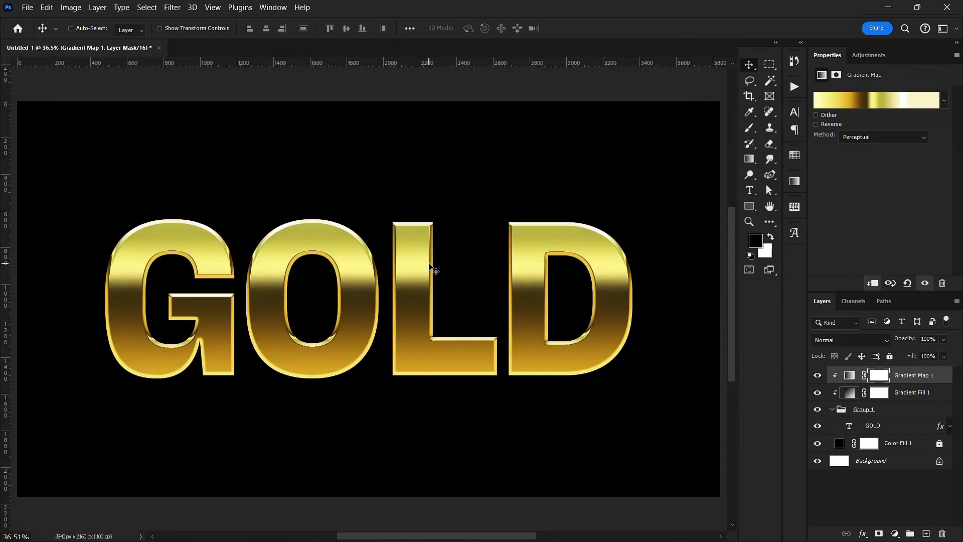
{"action": "left_click_drag", "start_coordinate": [414, 282], "coordinate": [389, 280]}
{"action": "scroll", "coordinate": [388, 280], "scroll_direction": "up", "scroll_amount": 2}
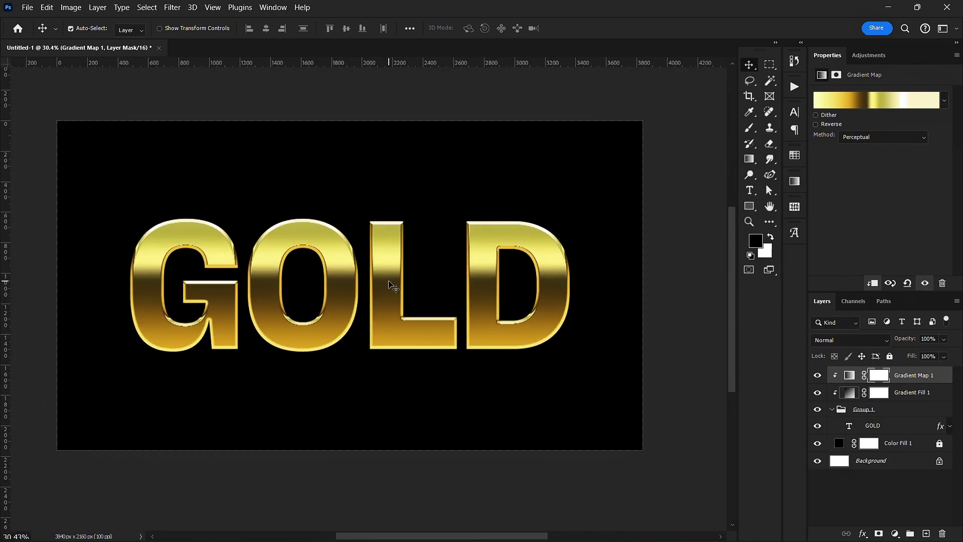
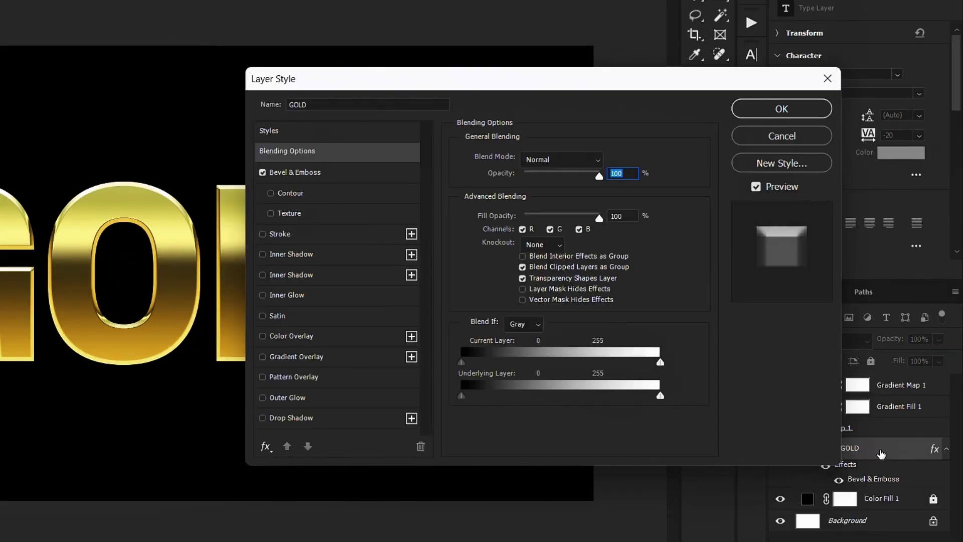
Step: Delete the extra Inner Shadow from the GOLD layer's styles, then enable the remaining one and reset it to default
{"action": "left_click", "coordinate": [342, 276]}
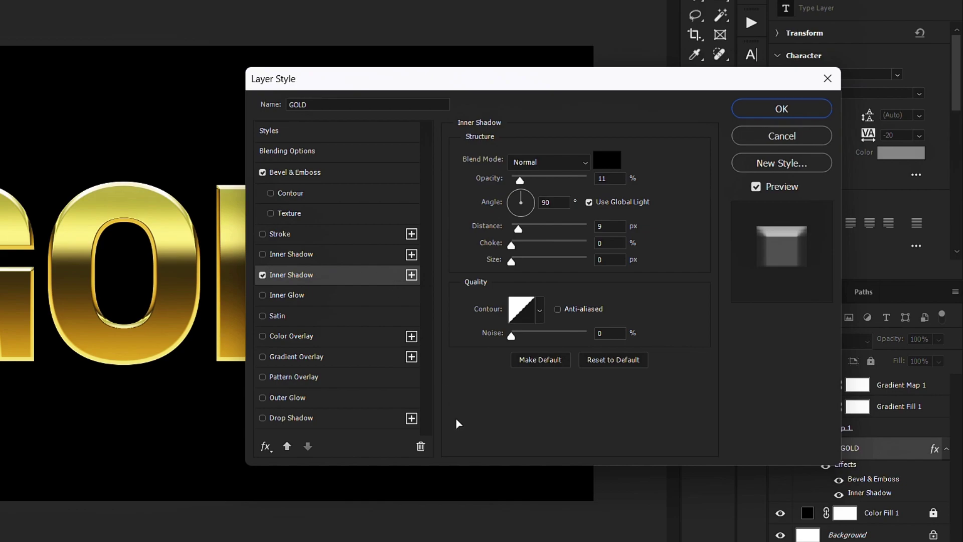
{"action": "left_click", "coordinate": [420, 446]}
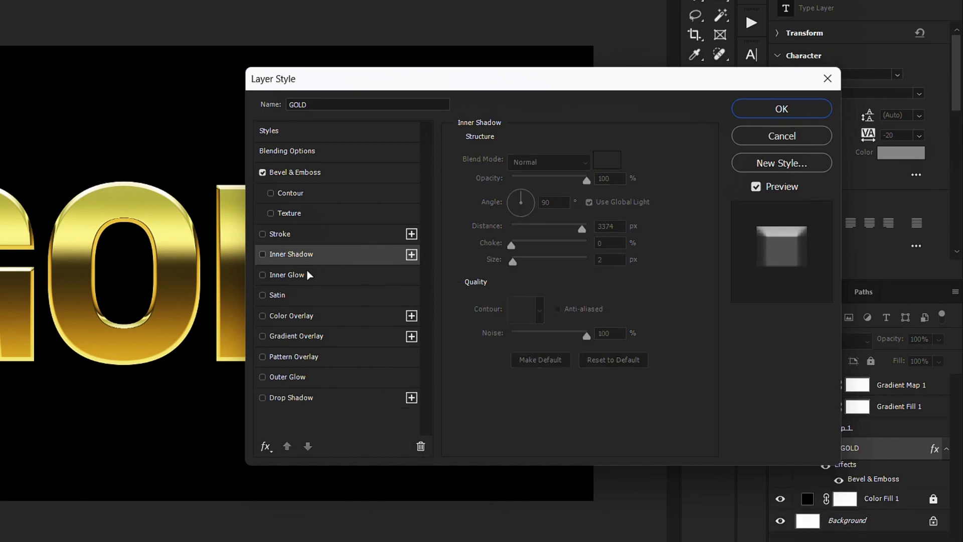
{"action": "left_click", "coordinate": [262, 254]}
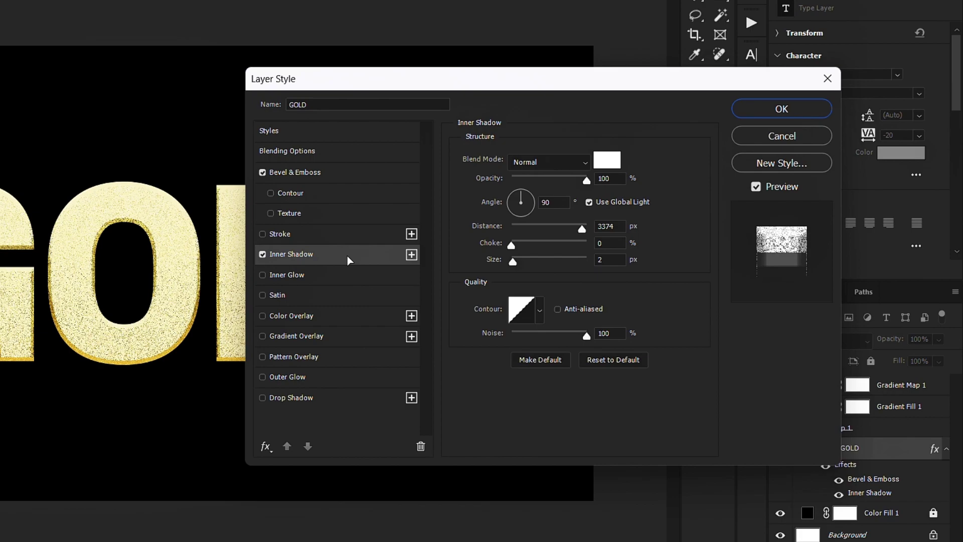
{"action": "left_click", "coordinate": [612, 361]}
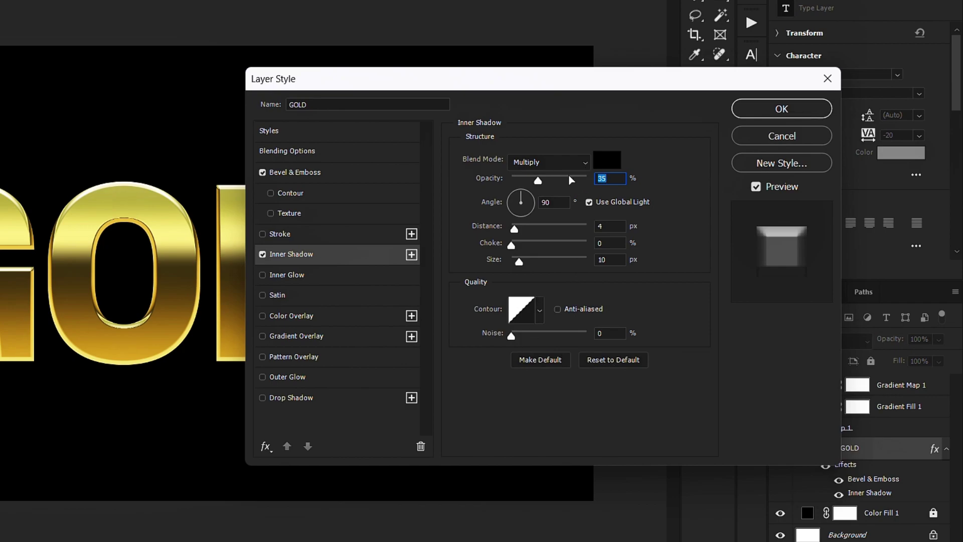
Step: Set the inner shadow's size to 60 px and opacity to 30%, and try Normal before returning the blend mode to Multiply
{"action": "left_click", "coordinate": [608, 258]}
{"action": "type", "text": "6"}
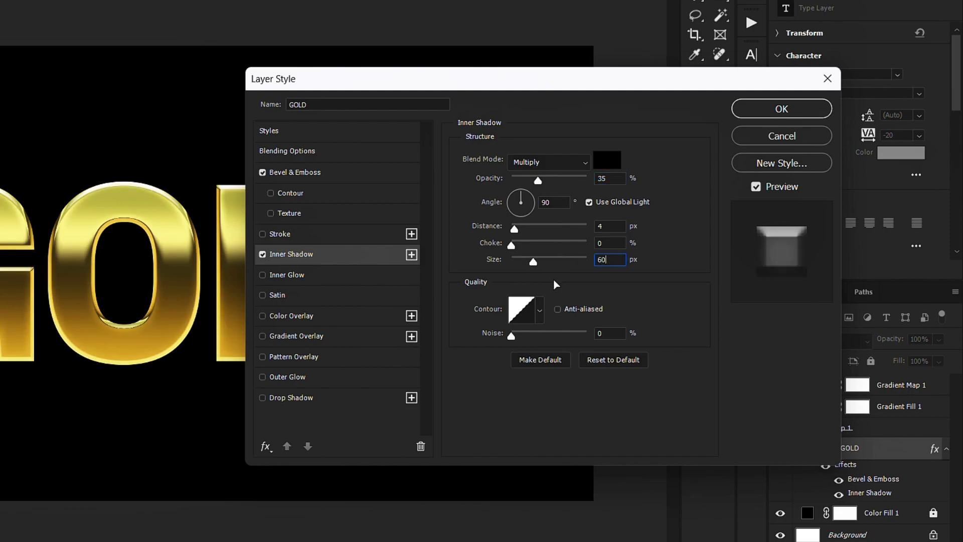
{"action": "left_click", "coordinate": [616, 177]}
{"action": "type", "text": "30"}
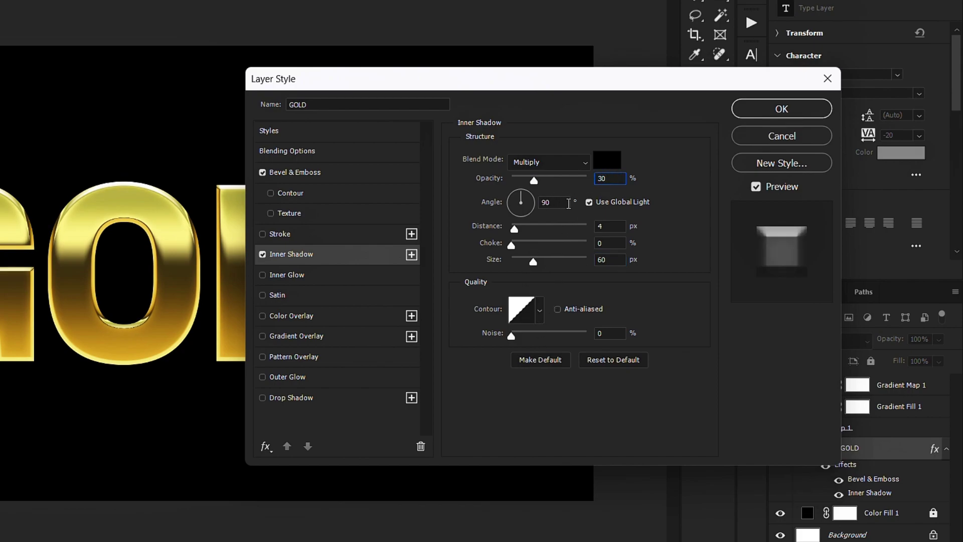
{"action": "left_click", "coordinate": [582, 163]}
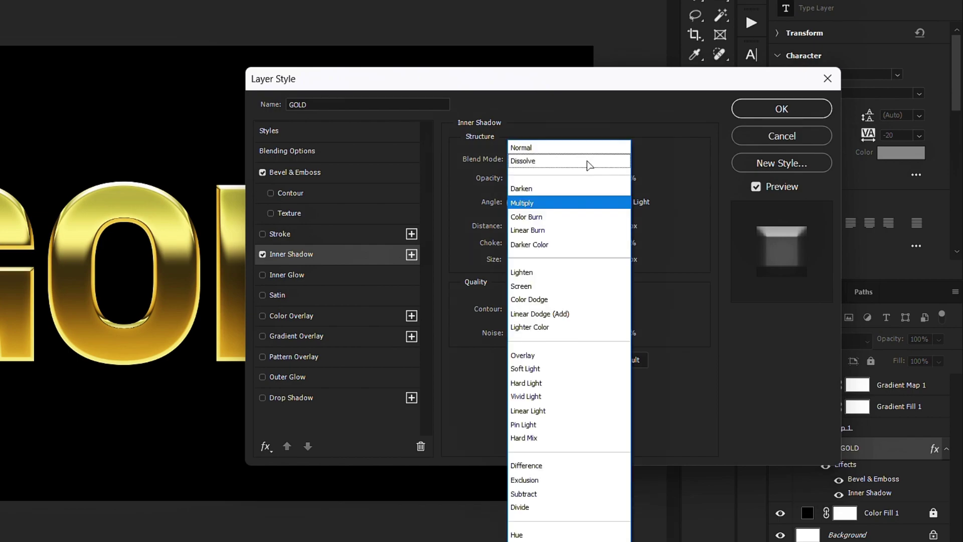
{"action": "left_click", "coordinate": [585, 151]}
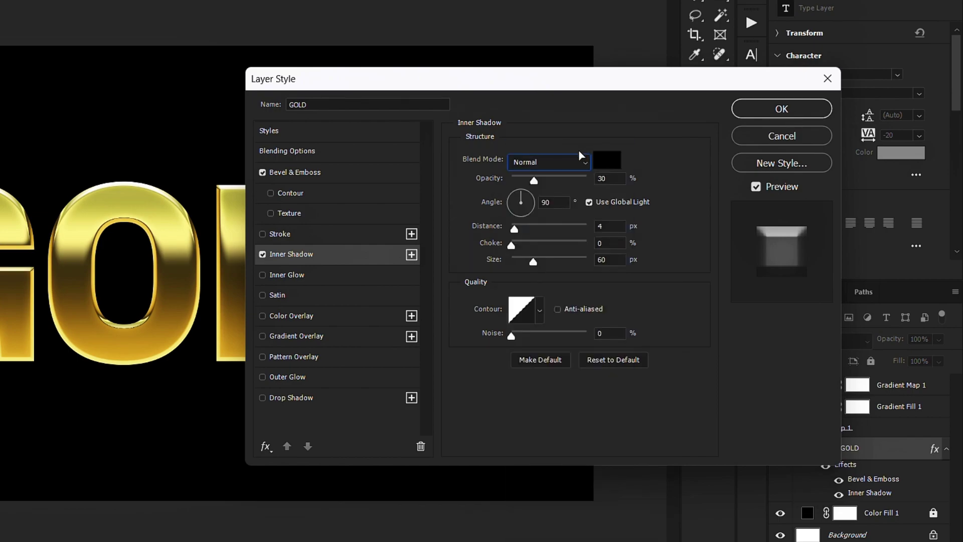
{"action": "left_click", "coordinate": [574, 167]}
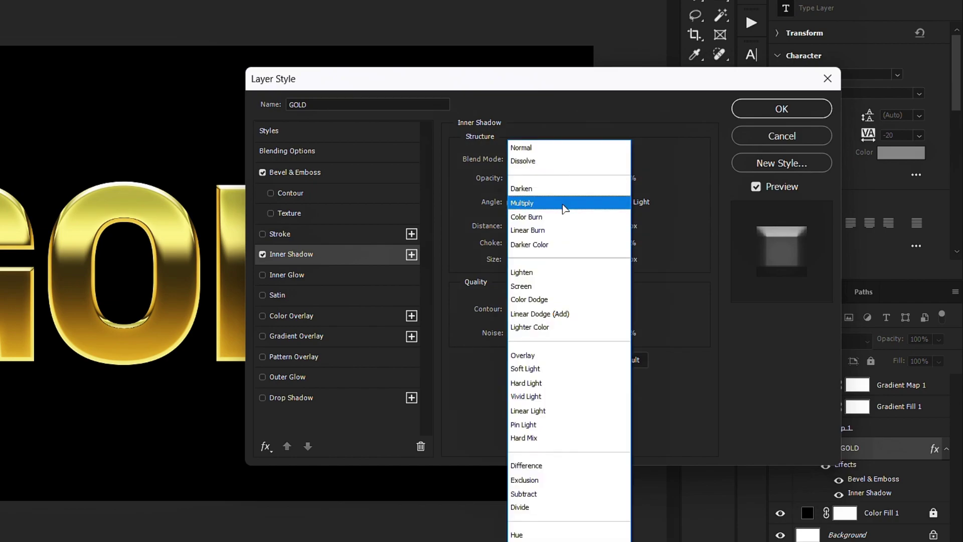
{"action": "left_click", "coordinate": [562, 204]}
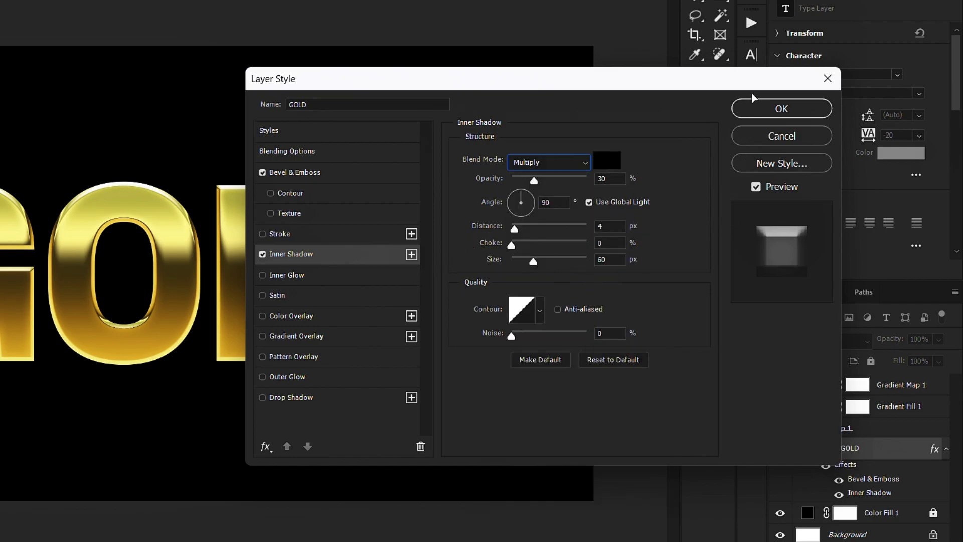
Step: Apply the inner shadow to the GOLD layer, and compare the lettering with the effect hidden and shown
{"action": "left_click", "coordinate": [760, 108]}
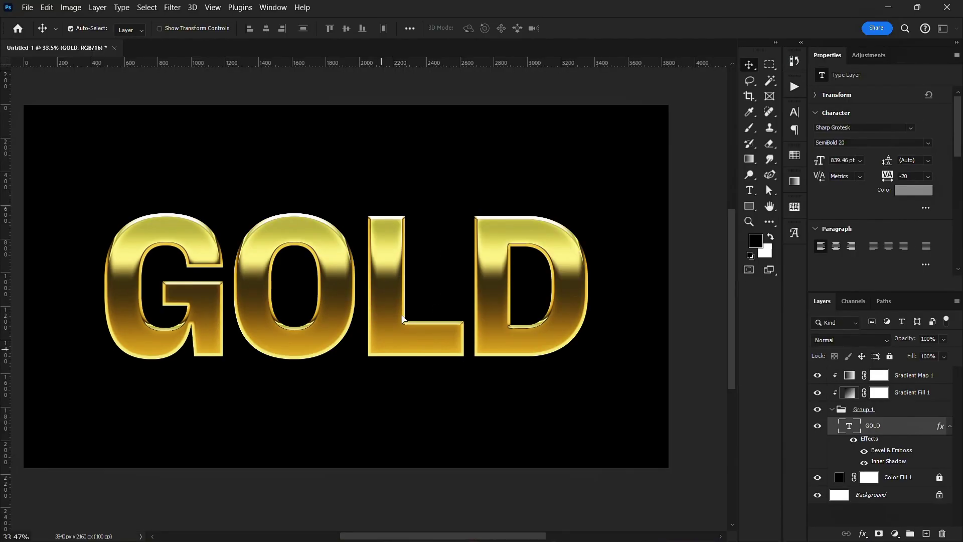
{"action": "scroll", "coordinate": [402, 319], "scroll_direction": "up", "scroll_amount": 5}
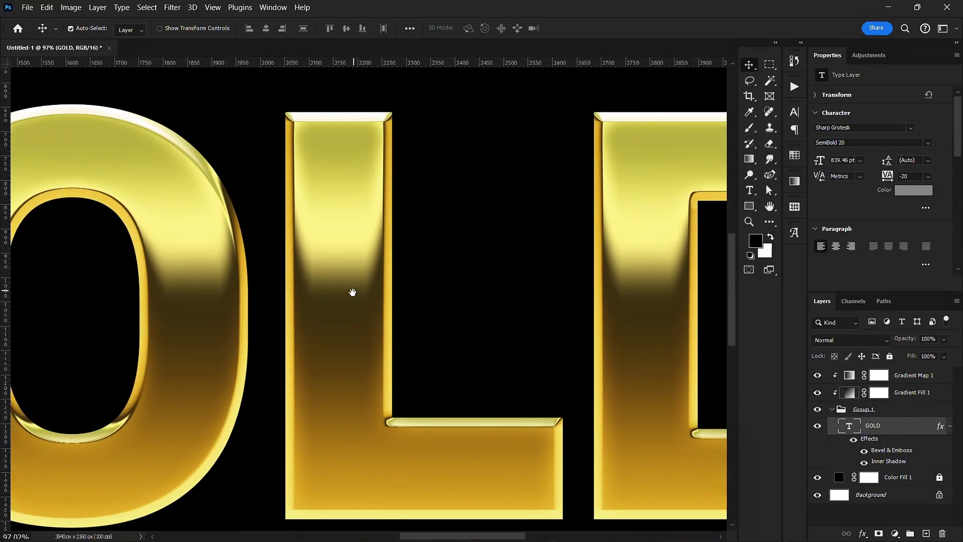
{"action": "left_click_drag", "start_coordinate": [352, 292], "coordinate": [377, 266]}
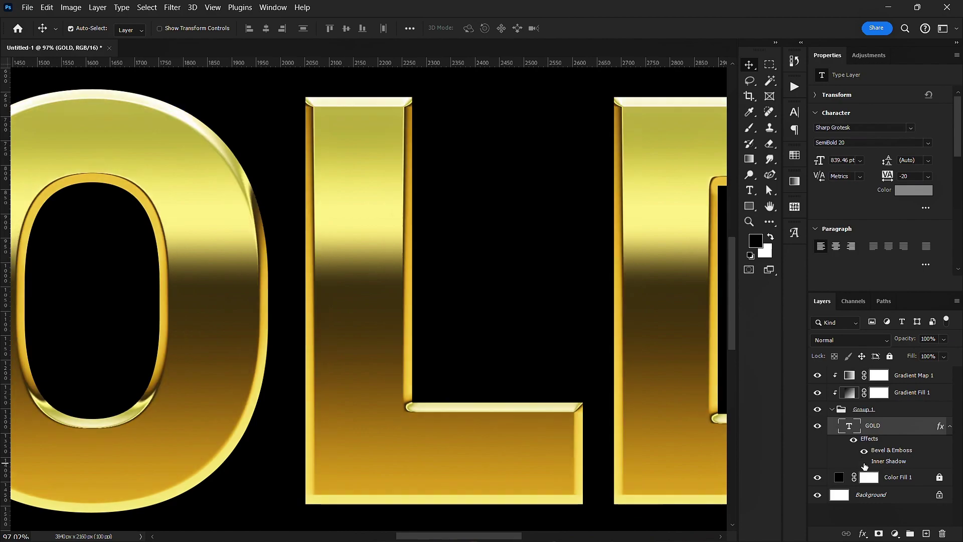
{"action": "left_click", "coordinate": [864, 462]}
{"action": "left_click", "coordinate": [864, 463]}
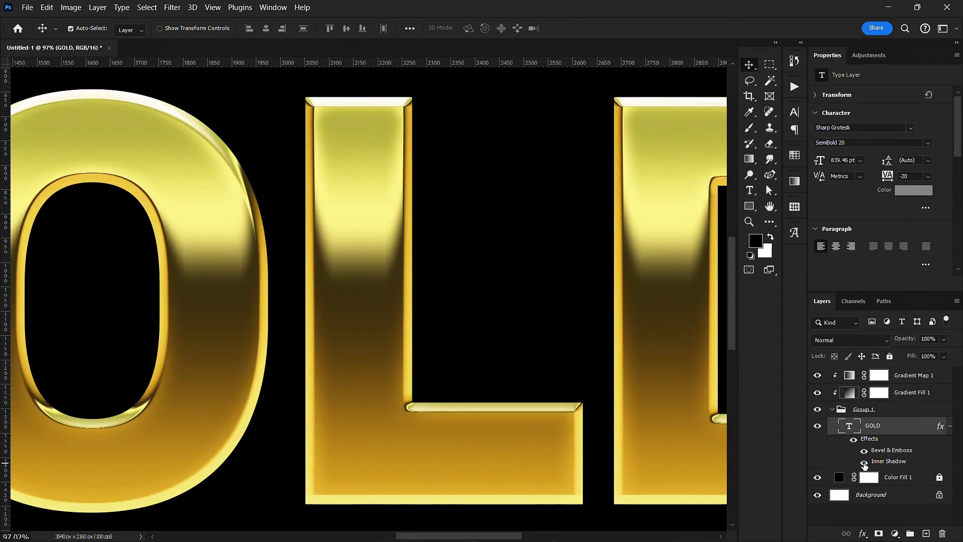
{"action": "scroll", "coordinate": [512, 348], "scroll_direction": "down", "scroll_amount": 5}
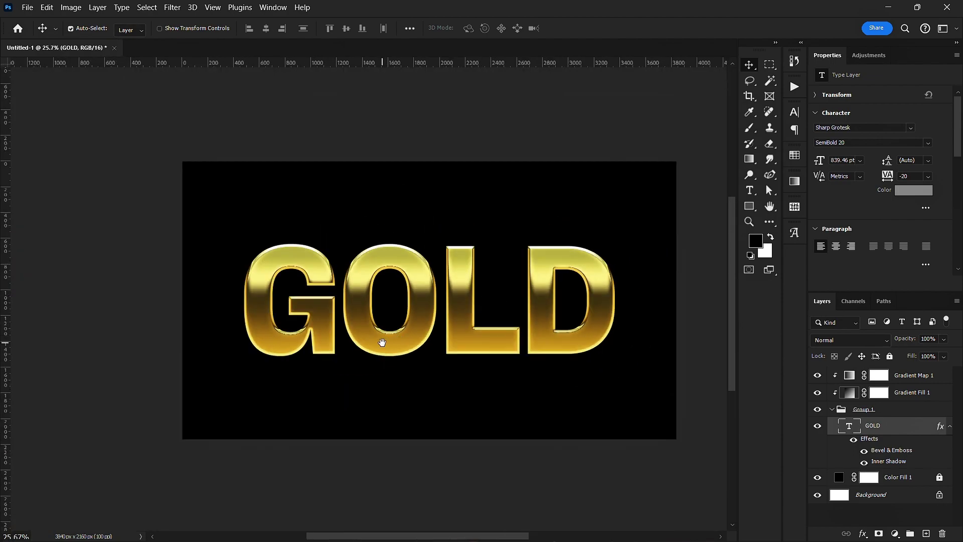
{"action": "scroll", "coordinate": [271, 240], "scroll_direction": "up", "scroll_amount": 5}
{"action": "scroll", "coordinate": [340, 258], "scroll_direction": "up", "scroll_amount": 2}
{"action": "left_click_drag", "start_coordinate": [340, 258], "coordinate": [243, 260]}
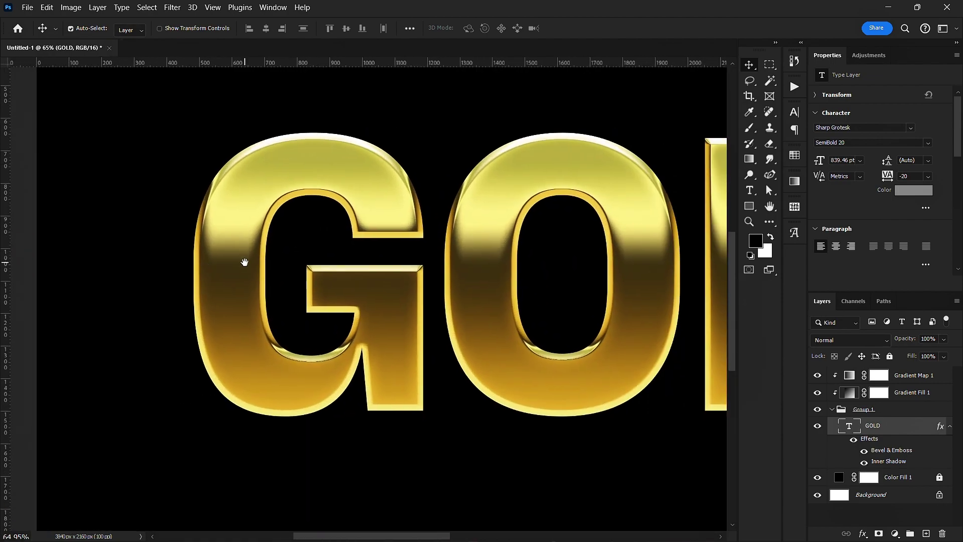
{"action": "scroll", "coordinate": [243, 261], "scroll_direction": "down", "scroll_amount": 3}
{"action": "scroll", "coordinate": [407, 329], "scroll_direction": "right", "scroll_amount": 2}
{"action": "scroll", "coordinate": [407, 330], "scroll_direction": "down", "scroll_amount": 2}
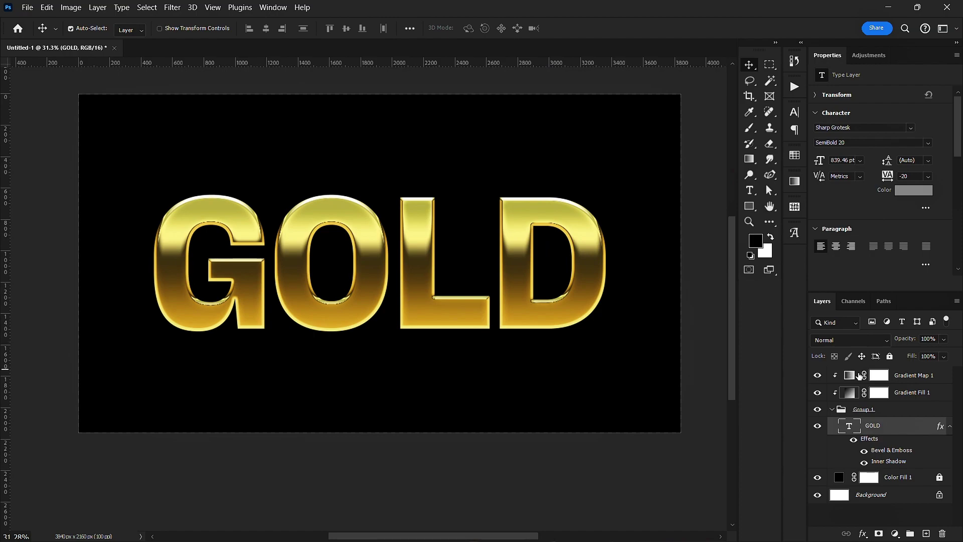
Step: Add a 10 px outside stroke to the GOLD layer's styles with its fill type set to Gradient
{"action": "double_click", "coordinate": [918, 430]}
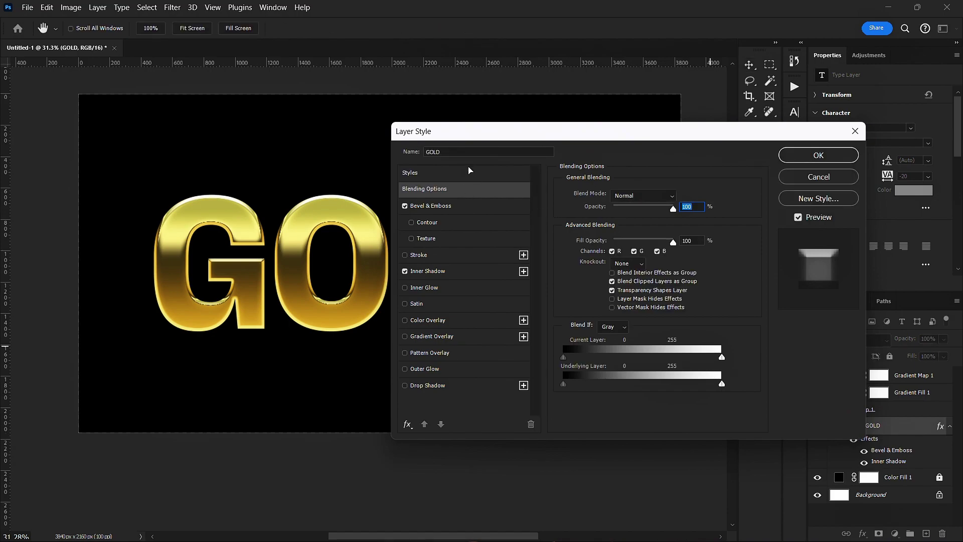
{"action": "left_click_drag", "start_coordinate": [475, 138], "coordinate": [519, 98]}
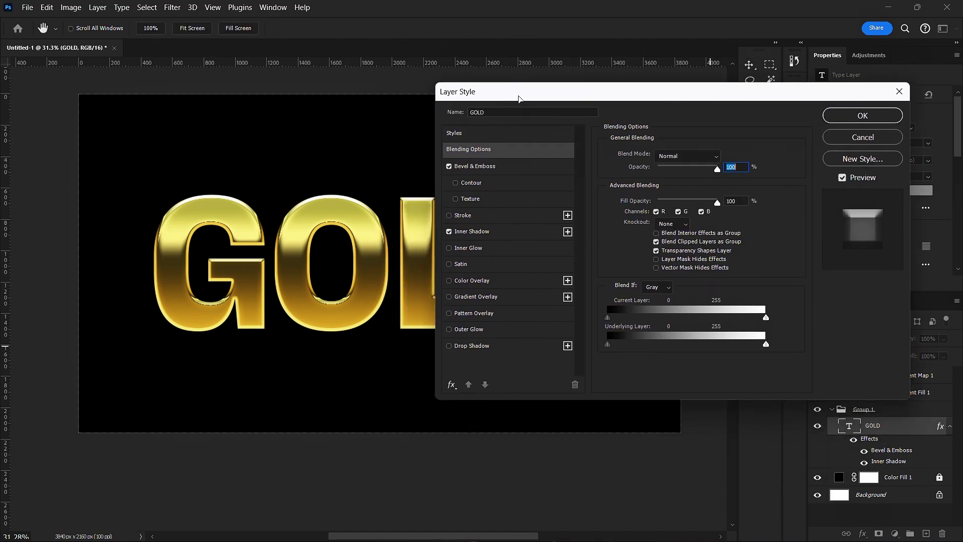
{"action": "left_click", "coordinate": [483, 222]}
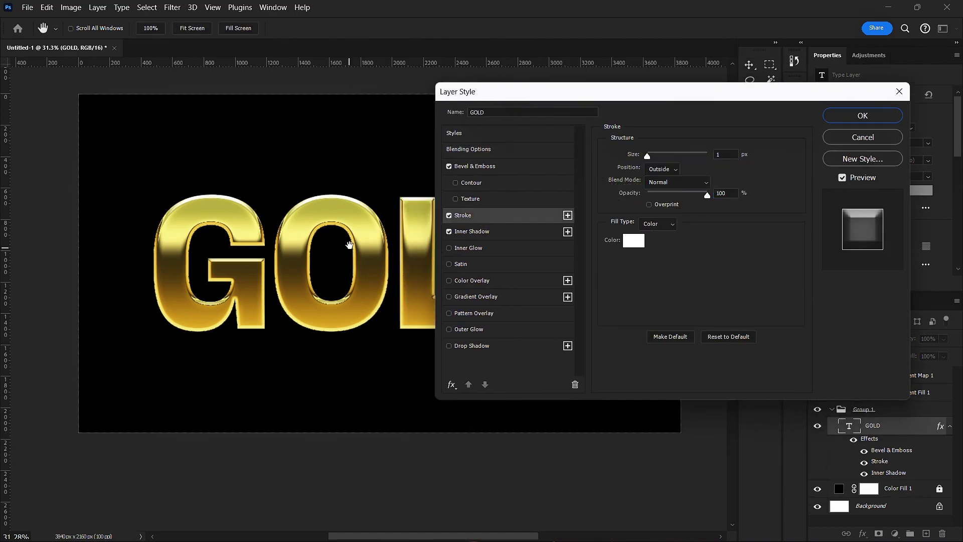
{"action": "left_click", "coordinate": [722, 153]}
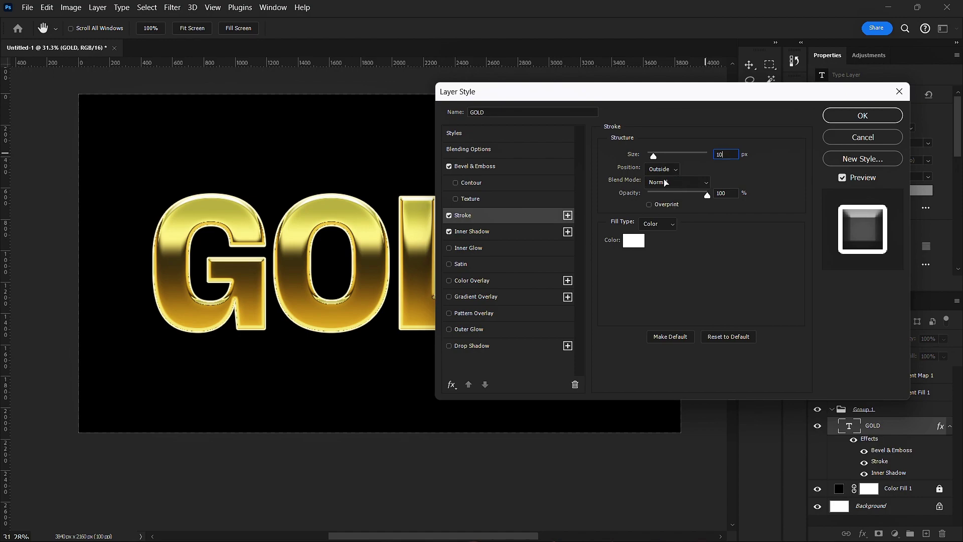
{"action": "left_click", "coordinate": [661, 224]}
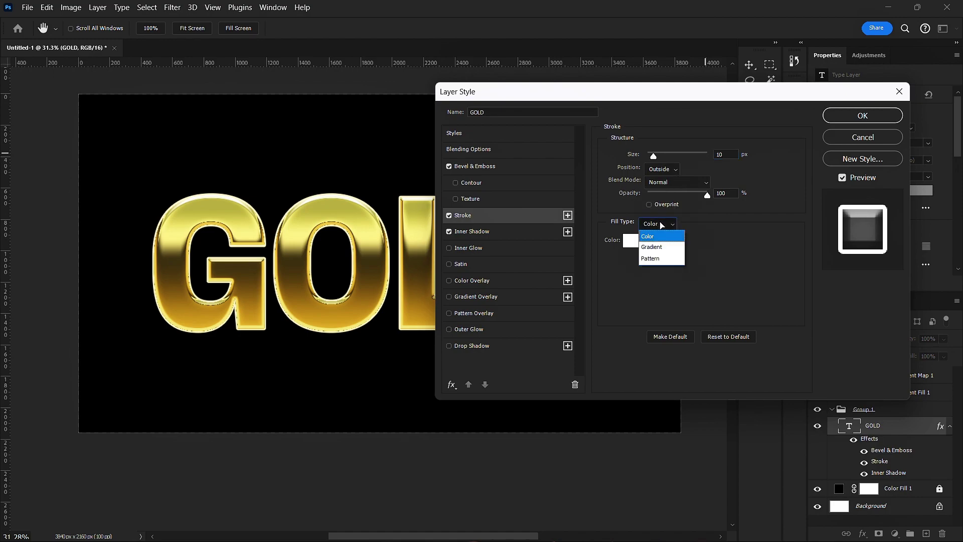
{"action": "left_click", "coordinate": [662, 247]}
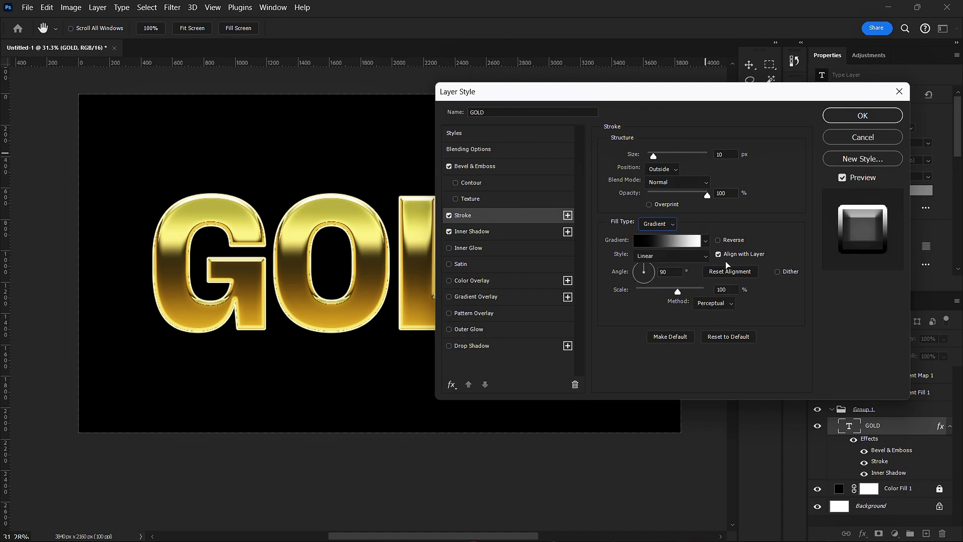
Step: Open the stroke's gradient for editing and load the TextureGuys_RenoGold preset from the Texturelabs_GoldGradient group
{"action": "left_click", "coordinate": [677, 245]}
{"action": "scroll", "coordinate": [645, 252], "scroll_direction": "down", "scroll_amount": 10}
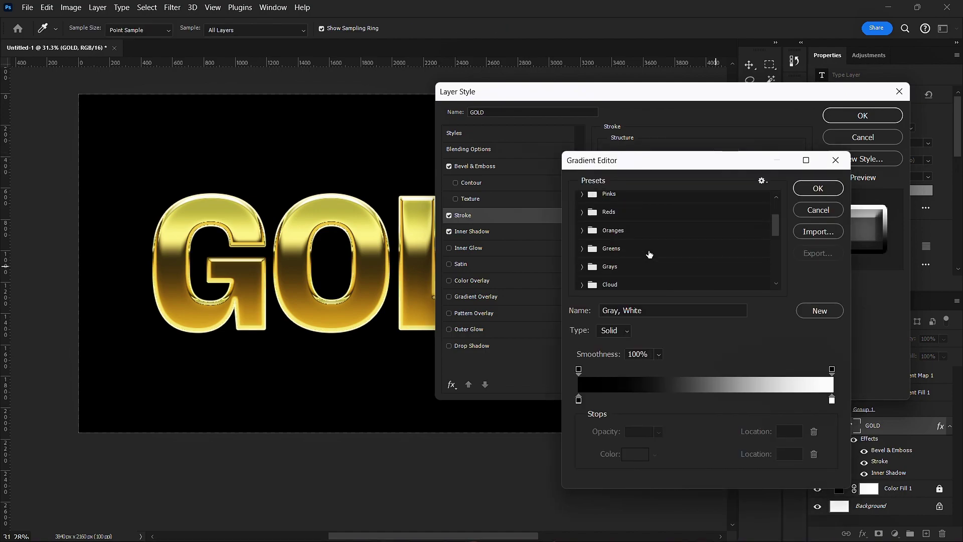
{"action": "scroll", "coordinate": [643, 252], "scroll_direction": "down", "scroll_amount": 2}
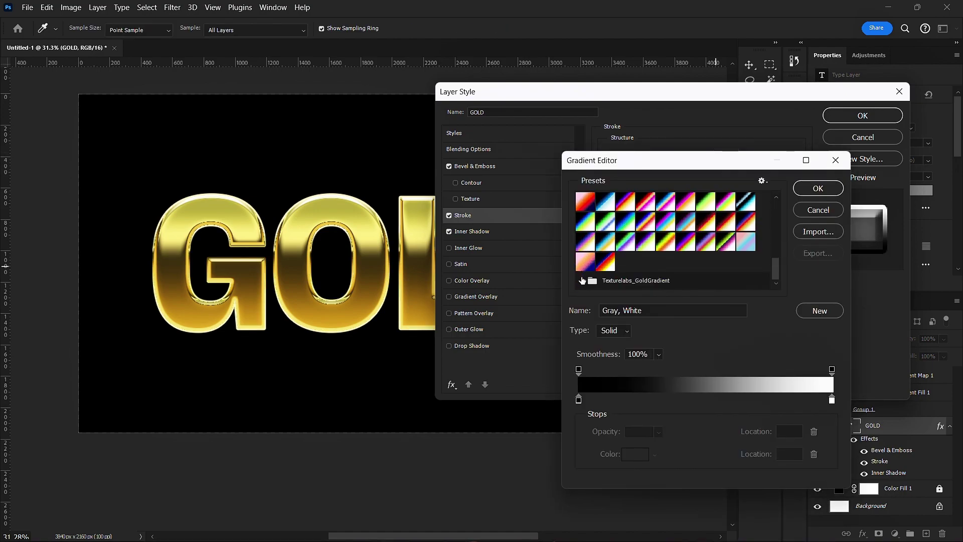
{"action": "double_click", "coordinate": [600, 280]}
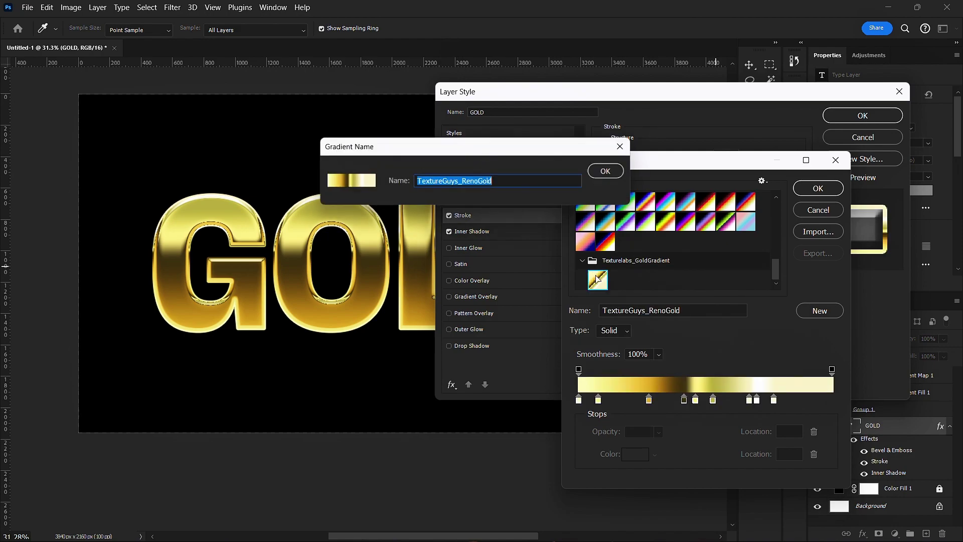
Step: Rename the gold preset with the creator's name followed by "Gold Gradient", and accept the gradient for the stroke
{"action": "type", "text": "N"}
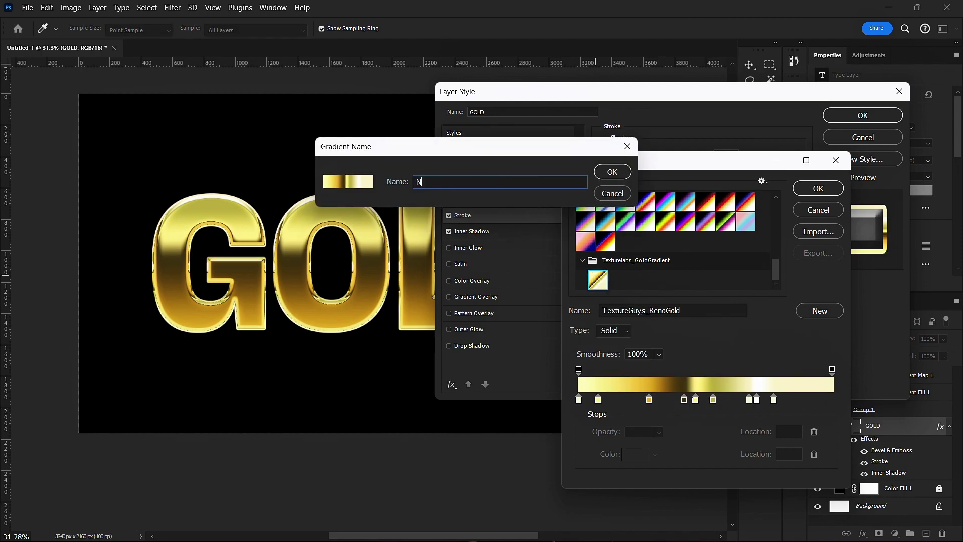
{"action": "type", "text": "achristos"}
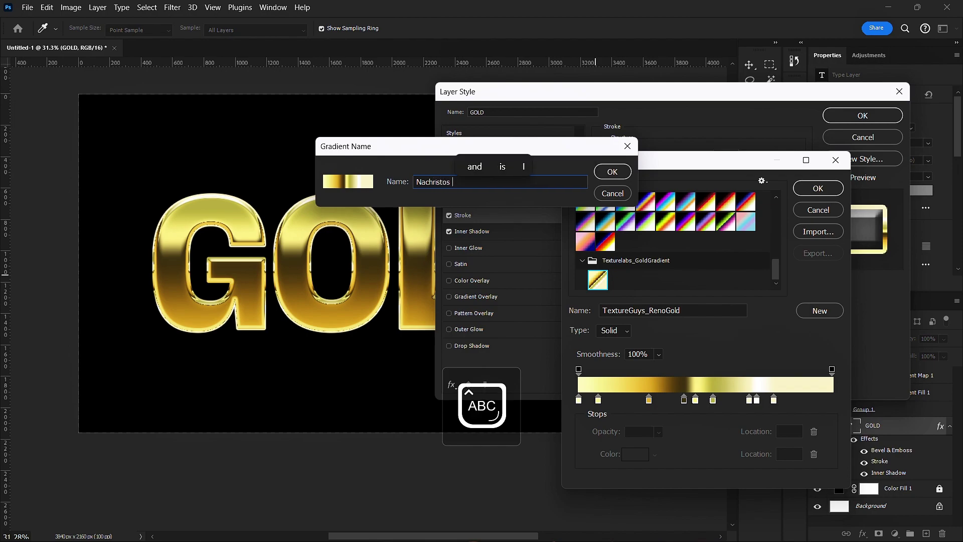
{"action": "type", "text": " Gold"}
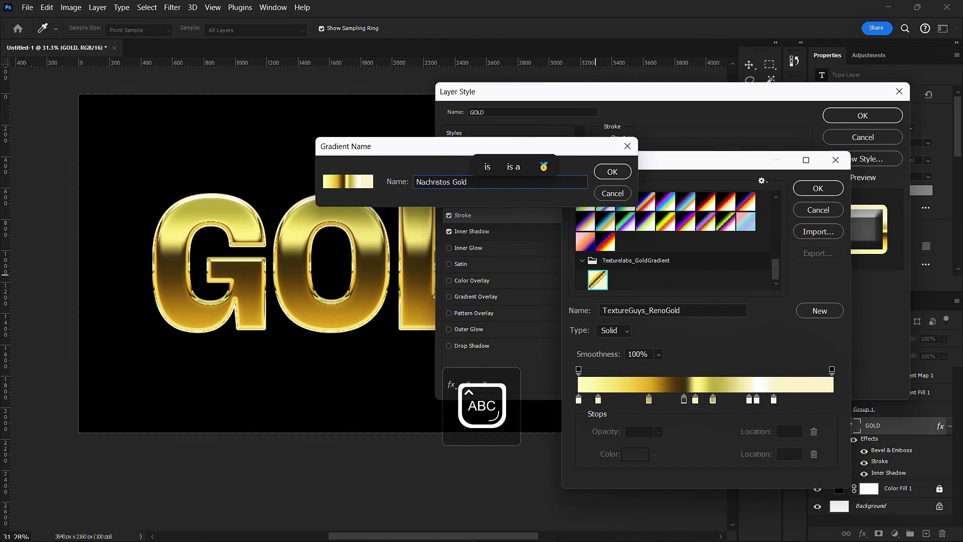
{"action": "type", "text": " Gradient"}
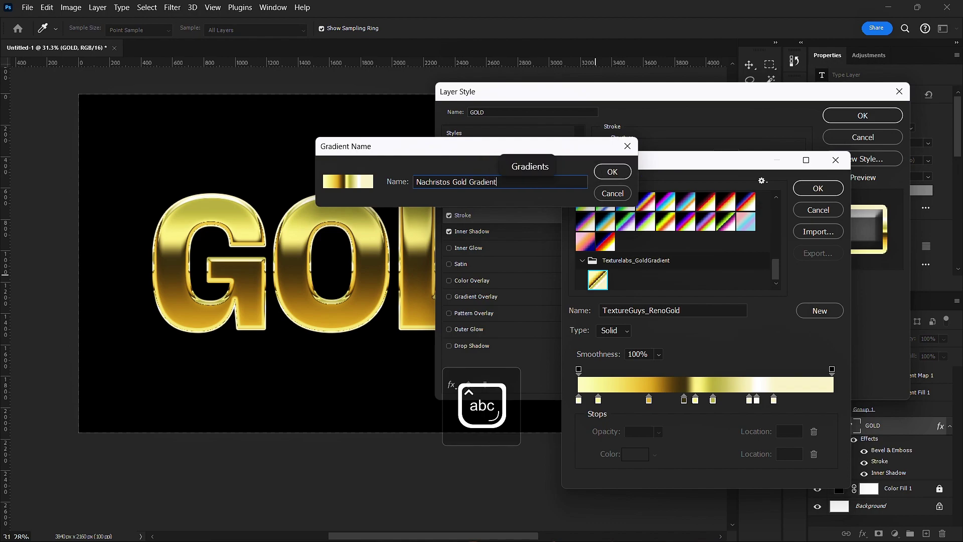
{"action": "left_click", "coordinate": [613, 171]}
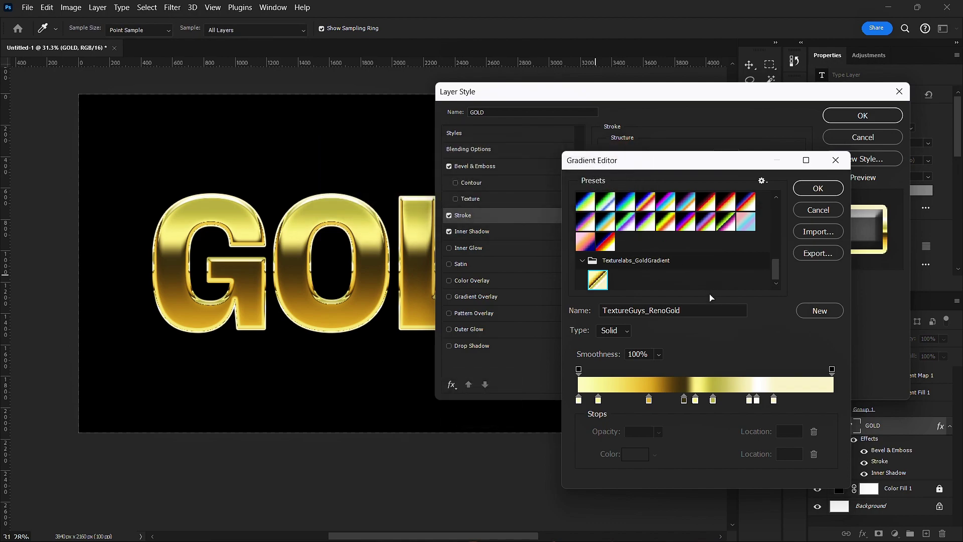
{"action": "key", "text": "ctrl+minus"}
{"action": "scroll", "coordinate": [672, 261], "scroll_direction": "up", "scroll_amount": 2}
{"action": "scroll", "coordinate": [672, 261], "scroll_direction": "down", "scroll_amount": 1}
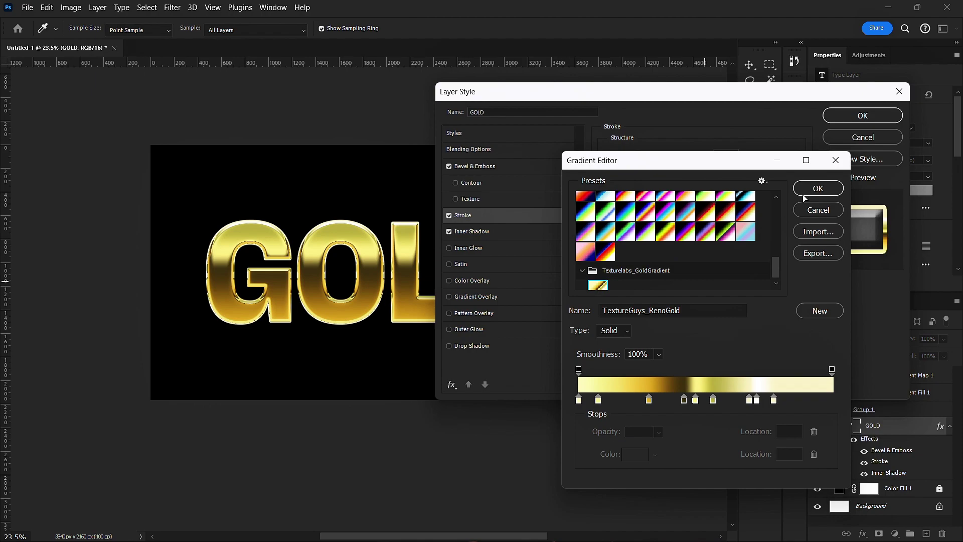
{"action": "key", "text": "Return"}
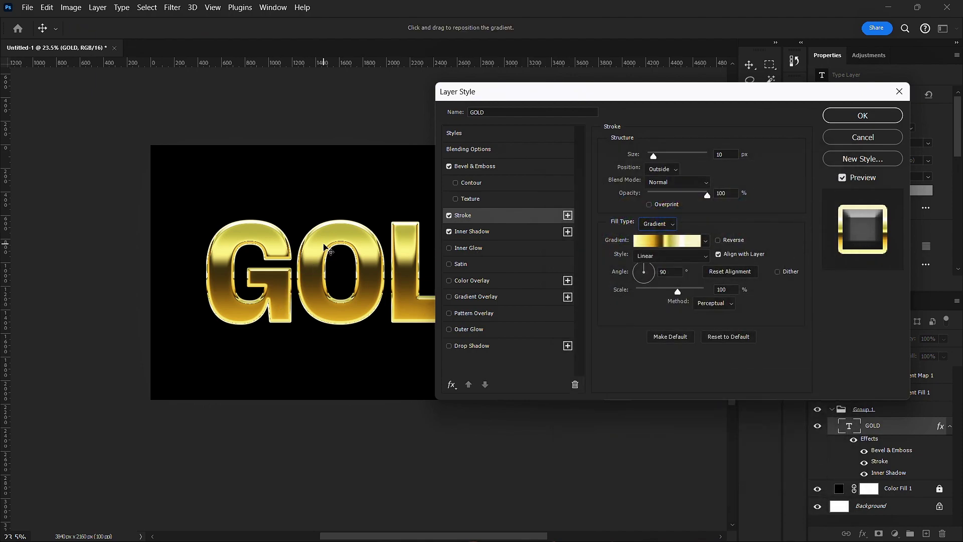
Step: Keep the stroke's position at Outside, inspect the gold outline around the letter O, and apply the layer style
{"action": "left_click", "coordinate": [673, 171]}
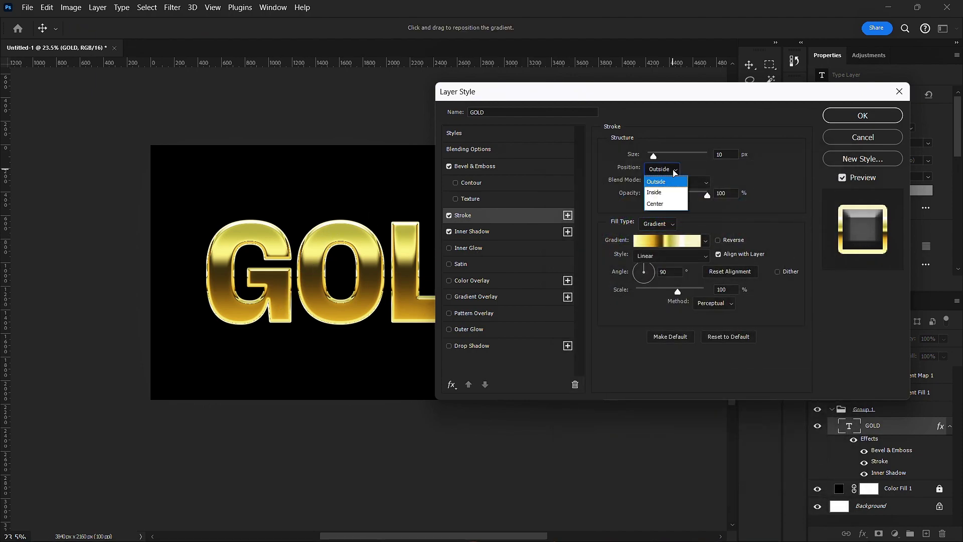
{"action": "left_click", "coordinate": [673, 181]}
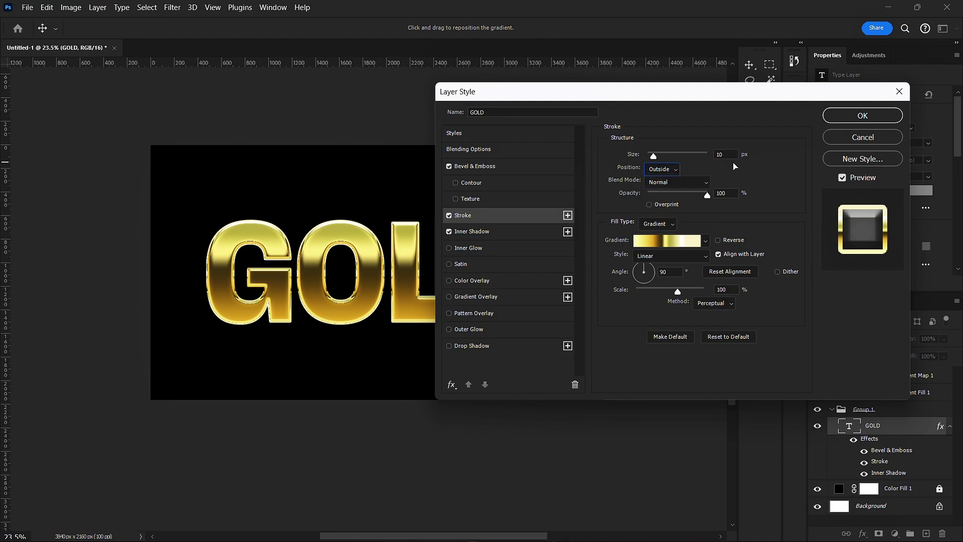
{"action": "key", "text": "ctrl+plus"}
{"action": "key", "text": "ctrl+plus"}
{"action": "key", "text": "ctrl+plus"}
{"action": "key", "text": "ctrl+plus"}
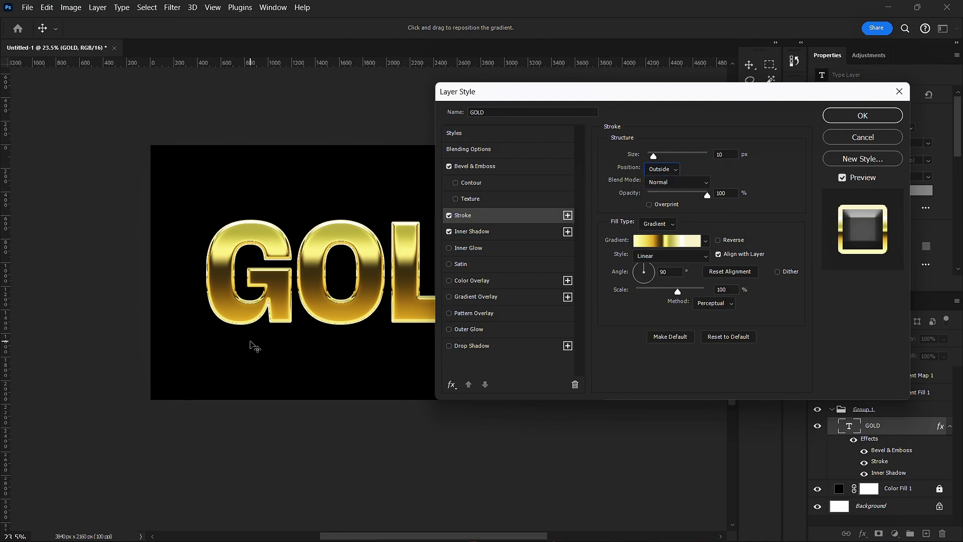
{"action": "key", "text": "ctrl+plus"}
{"action": "key", "text": "ctrl+plus"}
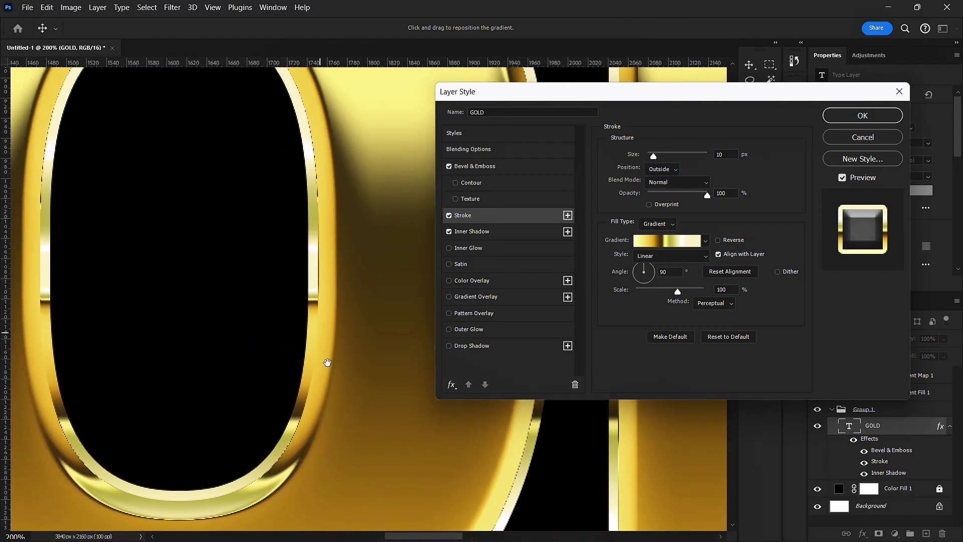
{"action": "left_click_drag", "start_coordinate": [327, 362], "coordinate": [334, 397]}
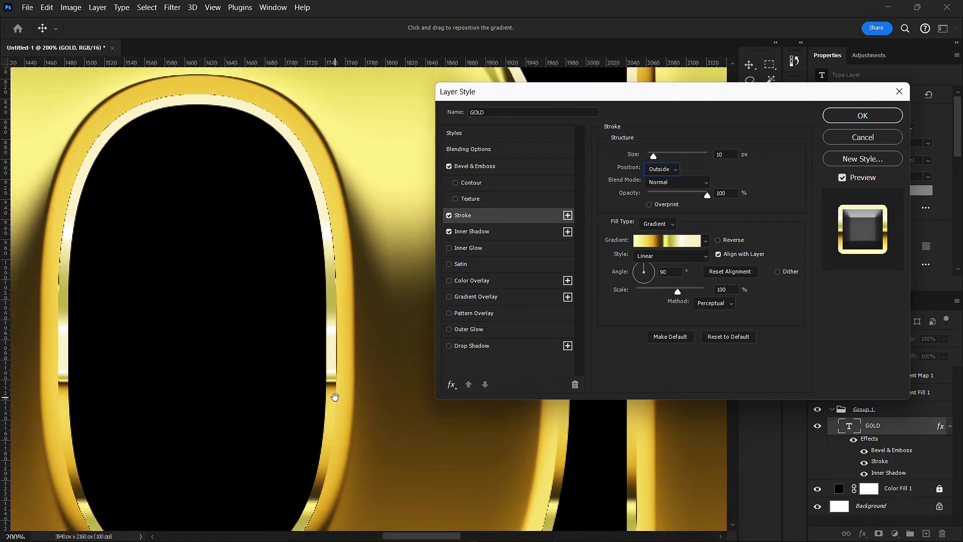
{"action": "key", "text": "ctrl+minus"}
{"action": "key", "text": "ctrl+minus"}
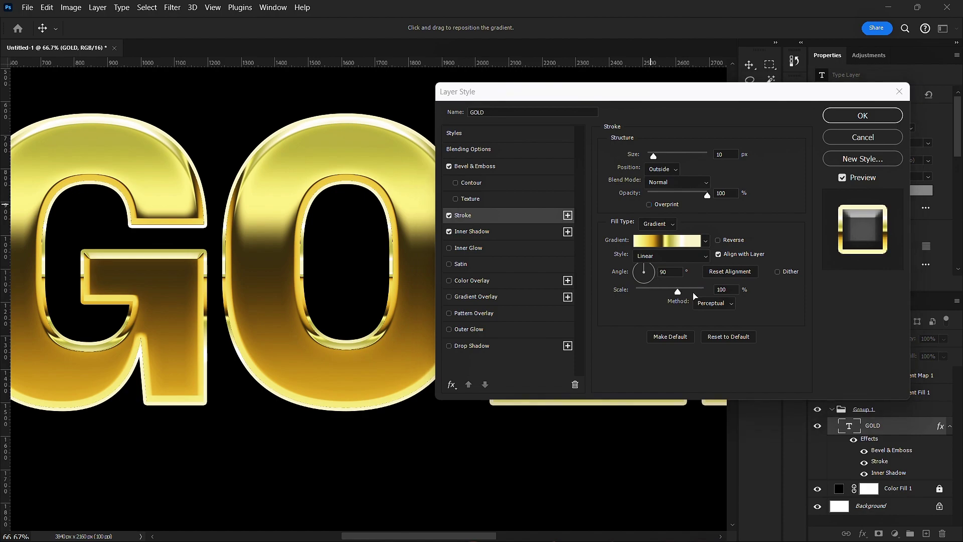
{"action": "key", "text": "super+l"}
{"action": "left_click", "coordinate": [850, 119]}
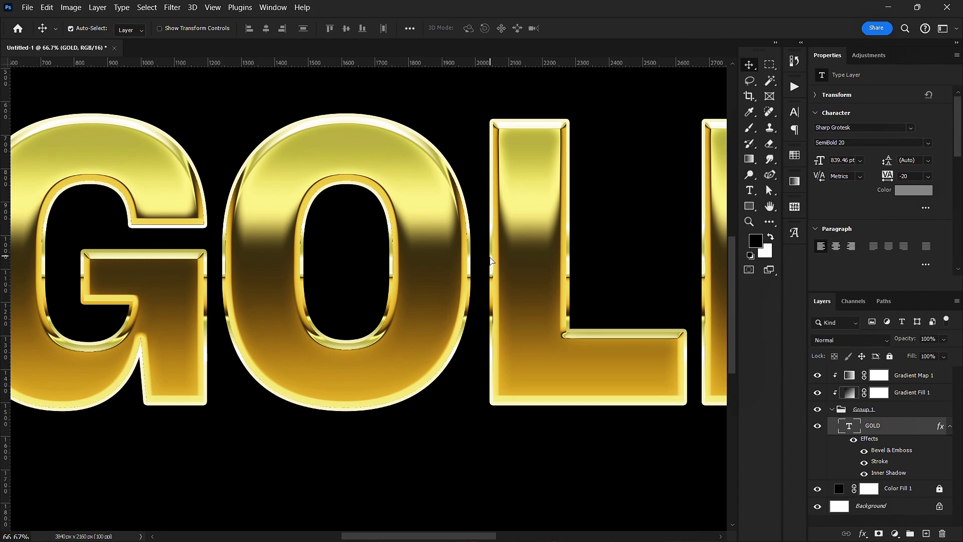
Step: Create an empty layer clipped between Group 1 and Gradient Fill 1, then collapse the group and toggle its visibility off and on
{"action": "scroll", "coordinate": [491, 260], "scroll_direction": "down", "scroll_amount": 5}
{"action": "scroll", "coordinate": [538, 215], "scroll_direction": "up", "scroll_amount": 3}
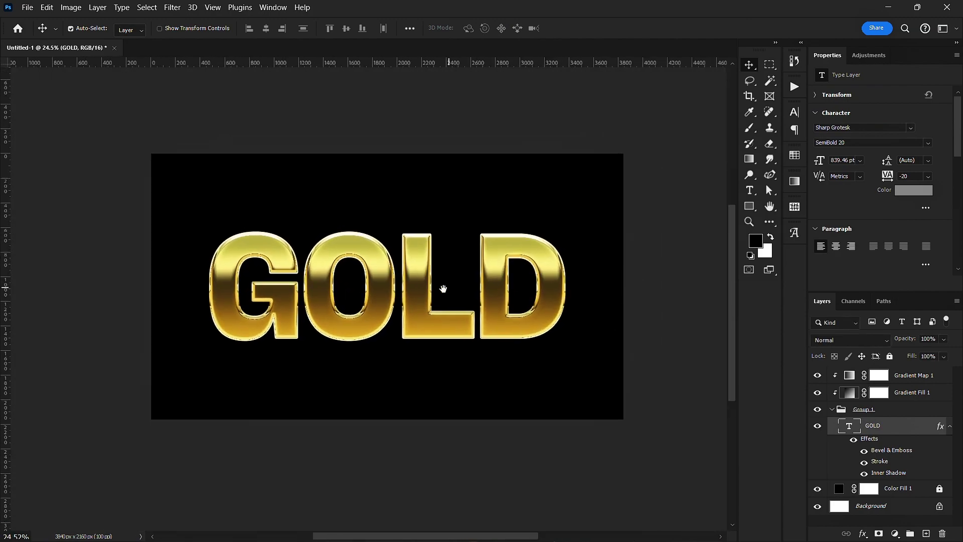
{"action": "mouse_move", "coordinate": [443, 288]}
{"action": "left_mouse_down"}
{"action": "mouse_move", "coordinate": [441, 275]}
{"action": "mouse_move", "coordinate": [471, 286]}
{"action": "mouse_move", "coordinate": [477, 306]}
{"action": "mouse_move", "coordinate": [461, 287]}
{"action": "left_mouse_up"}
{"action": "scroll", "coordinate": [484, 306], "scroll_direction": "up", "scroll_amount": 2}
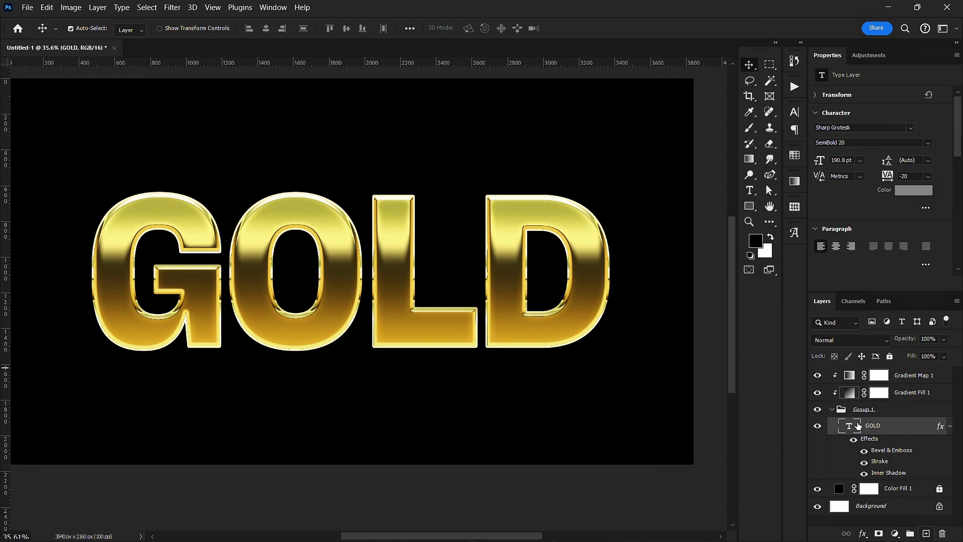
{"action": "key", "text": "ctrl+shift+alt+n"}
{"action": "left_click_drag", "start_coordinate": [908, 427], "coordinate": [893, 402]}
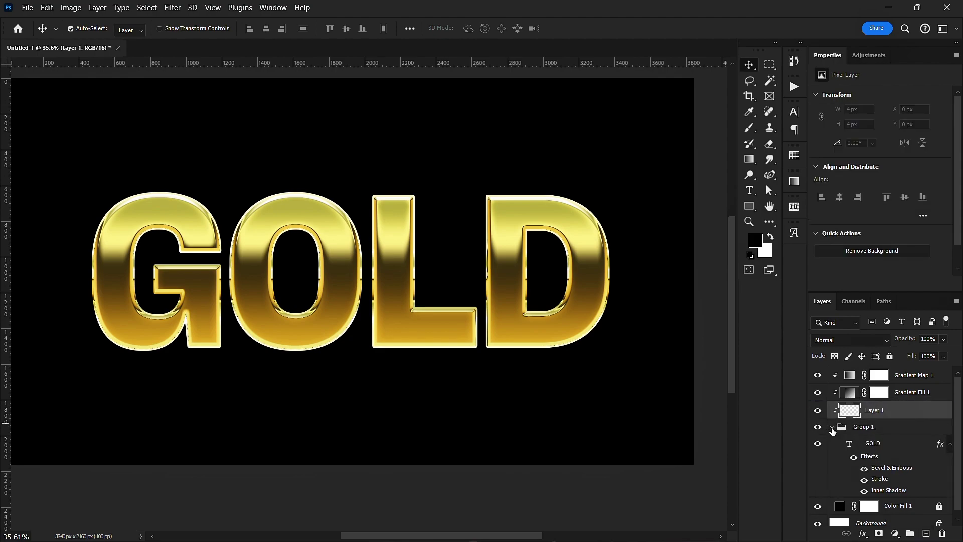
{"action": "left_click", "coordinate": [831, 428]}
{"action": "left_click", "coordinate": [817, 426]}
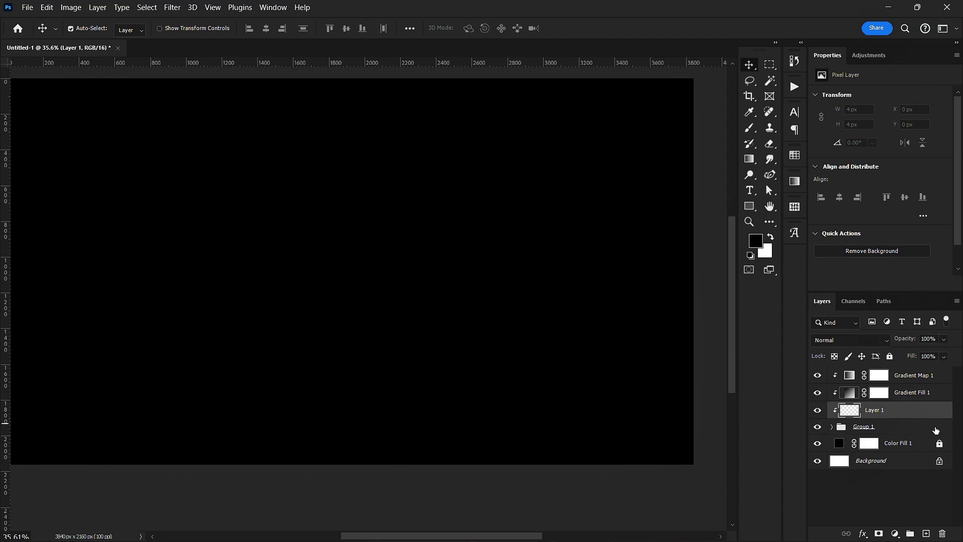
{"action": "left_click", "coordinate": [818, 427]}
Step: Render clouds onto the empty clipped Layer 1 with the Clouds filter
{"action": "left_click", "coordinate": [172, 7]}
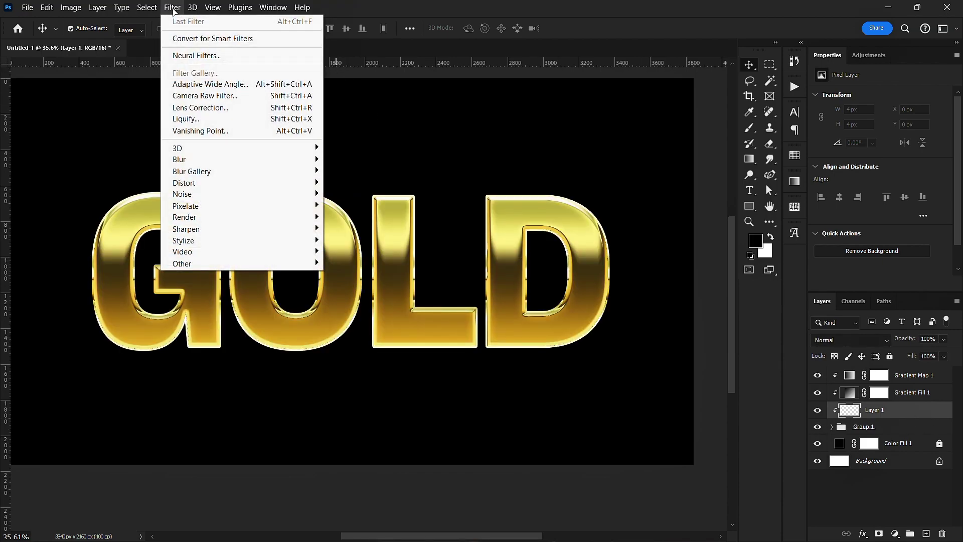
{"action": "mouse_move", "coordinate": [225, 221]}
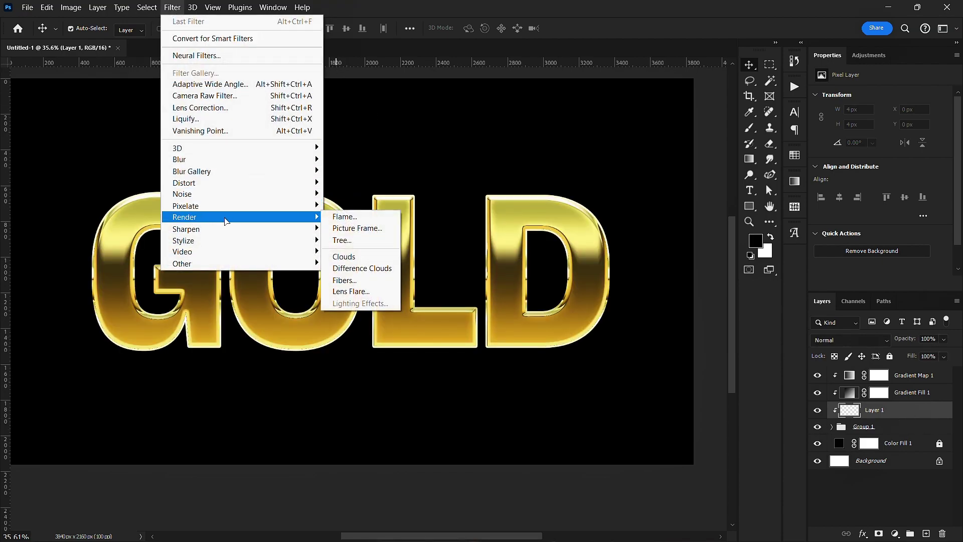
{"action": "left_click", "coordinate": [369, 256]}
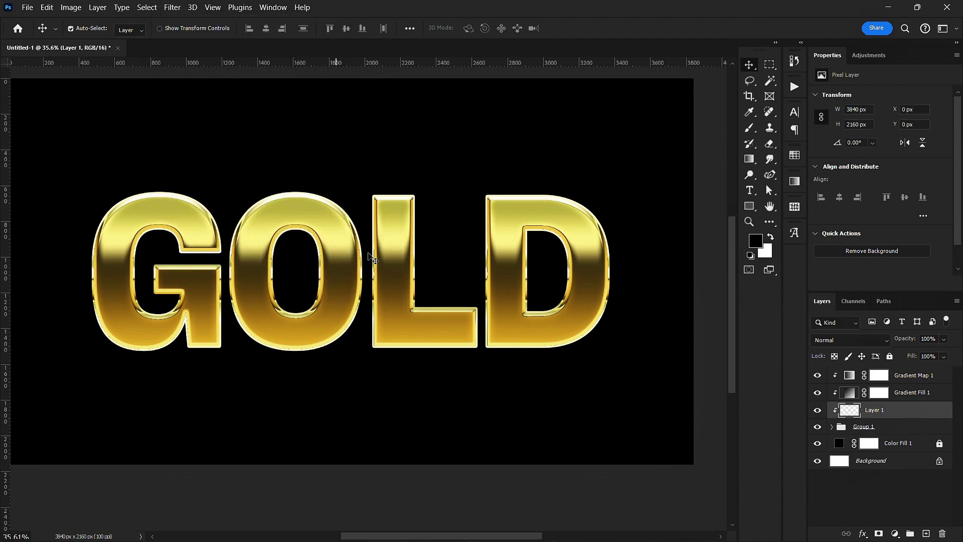
Step: Set the clouds layer's blend mode to Overlay and lower its fill to 12%
{"action": "scroll", "coordinate": [371, 257], "scroll_direction": "up", "scroll_amount": 2}
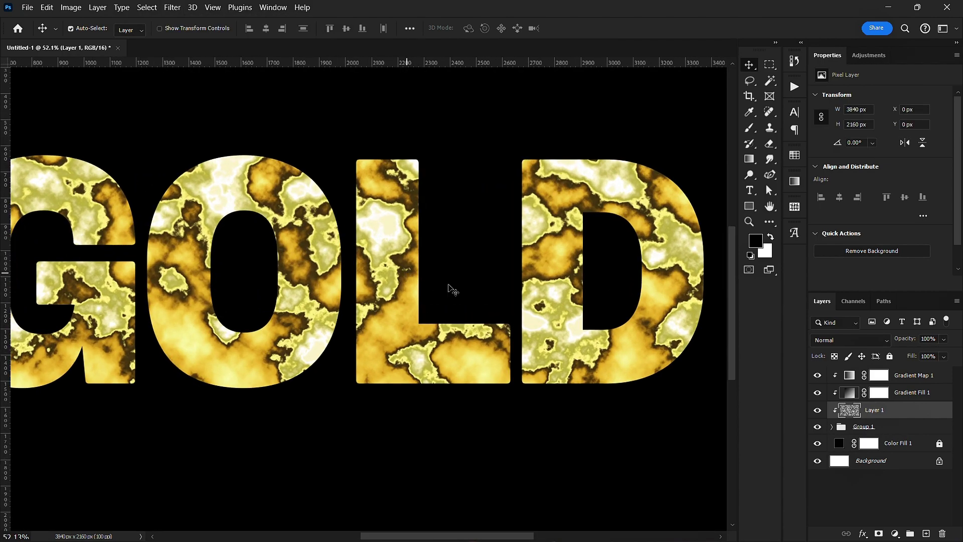
{"action": "left_click", "coordinate": [885, 341]}
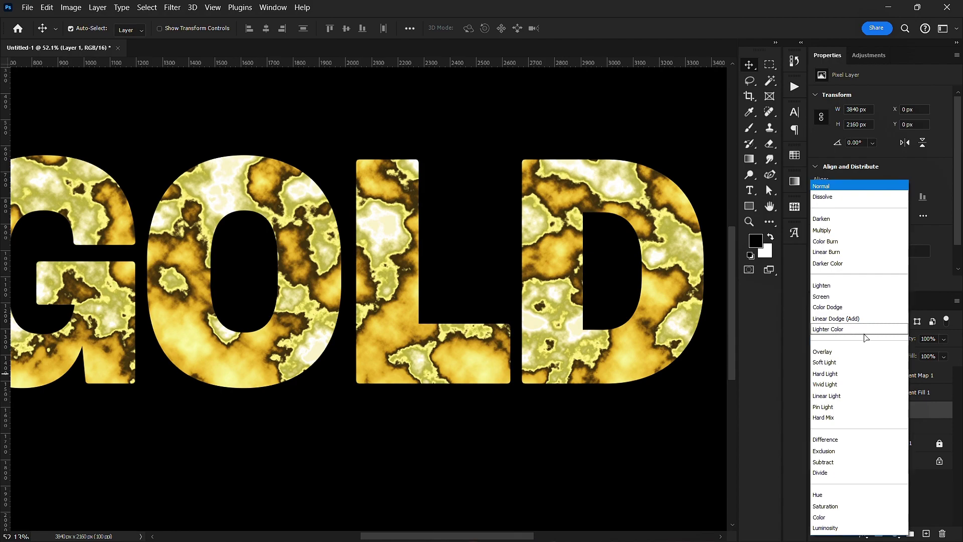
{"action": "left_click", "coordinate": [847, 355]}
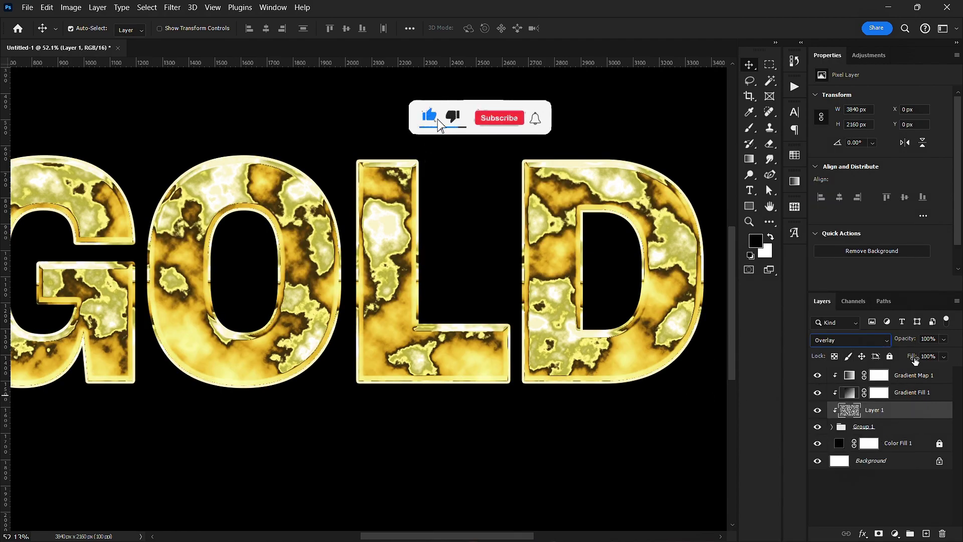
{"action": "left_click_drag", "start_coordinate": [912, 357], "coordinate": [783, 363]}
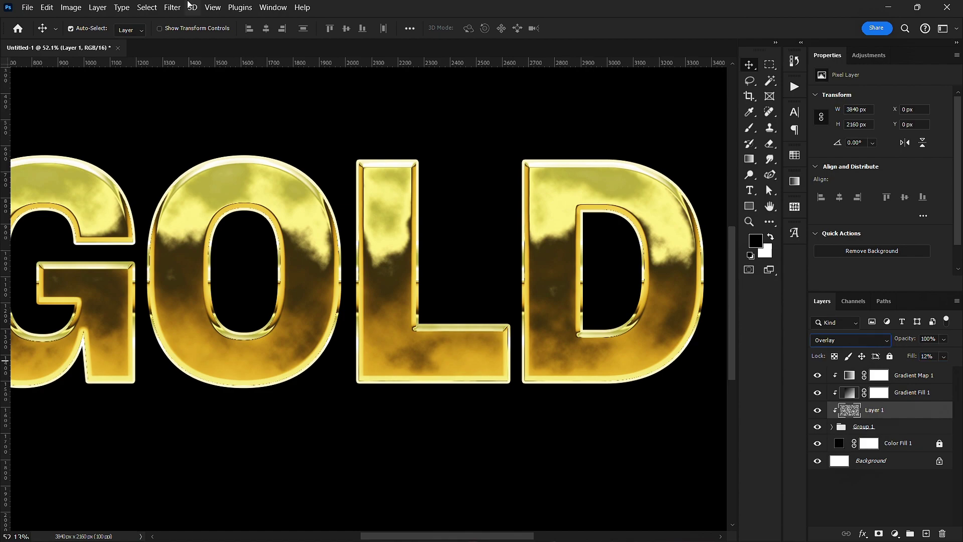
Step: Apply a Gaussian Blur with a 1.5-pixel radius to the clouds layer and check the softened texture on the letters
{"action": "left_click", "coordinate": [172, 8]}
{"action": "mouse_move", "coordinate": [281, 160]}
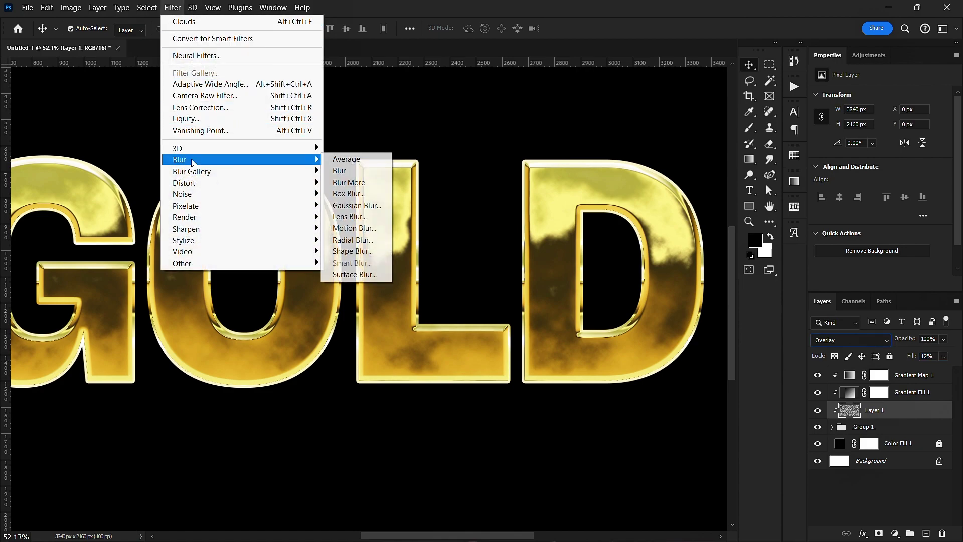
{"action": "left_click", "coordinate": [368, 209]}
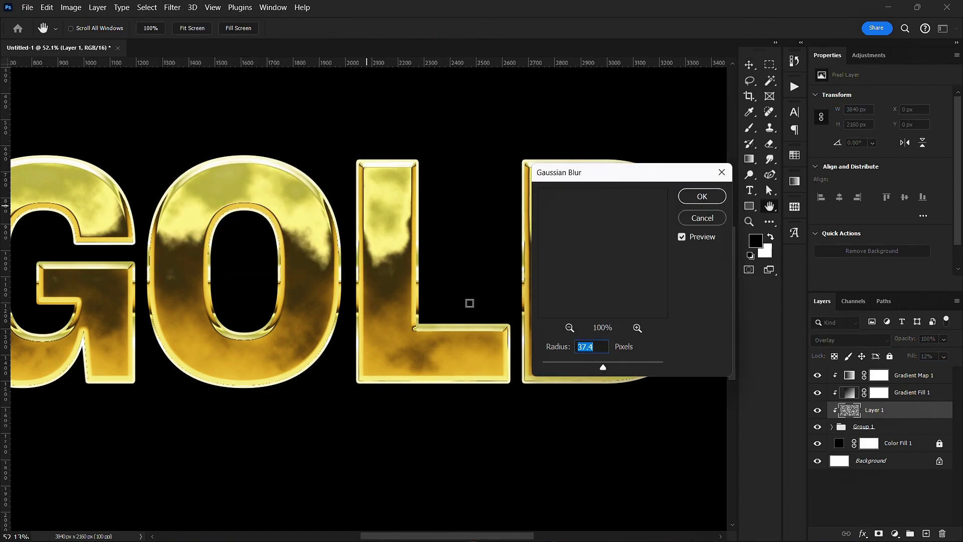
{"action": "left_click", "coordinate": [553, 369]}
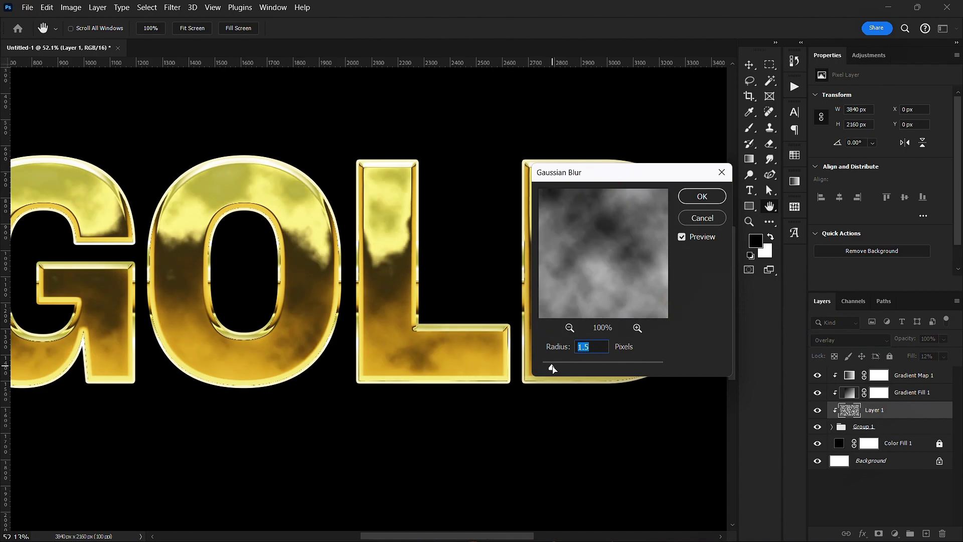
{"action": "left_click", "coordinate": [702, 196]}
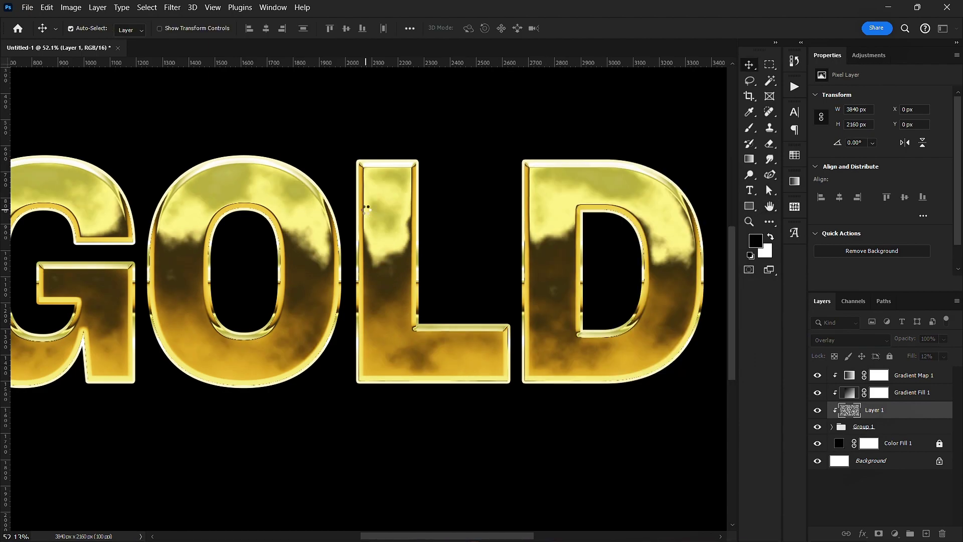
{"action": "scroll", "coordinate": [388, 315], "scroll_direction": "down", "scroll_amount": 5}
{"action": "scroll", "coordinate": [460, 273], "scroll_direction": "up", "scroll_amount": 3}
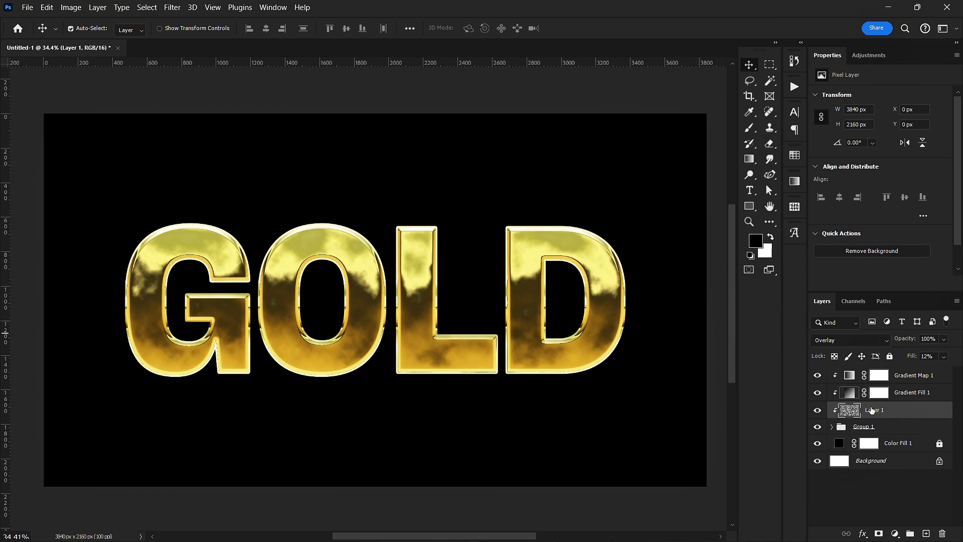
Step: Deselect all layers, then place Texturelabs_Grunge_122L.jpg from the Downloads folder into the document
{"action": "left_click", "coordinate": [898, 429]}
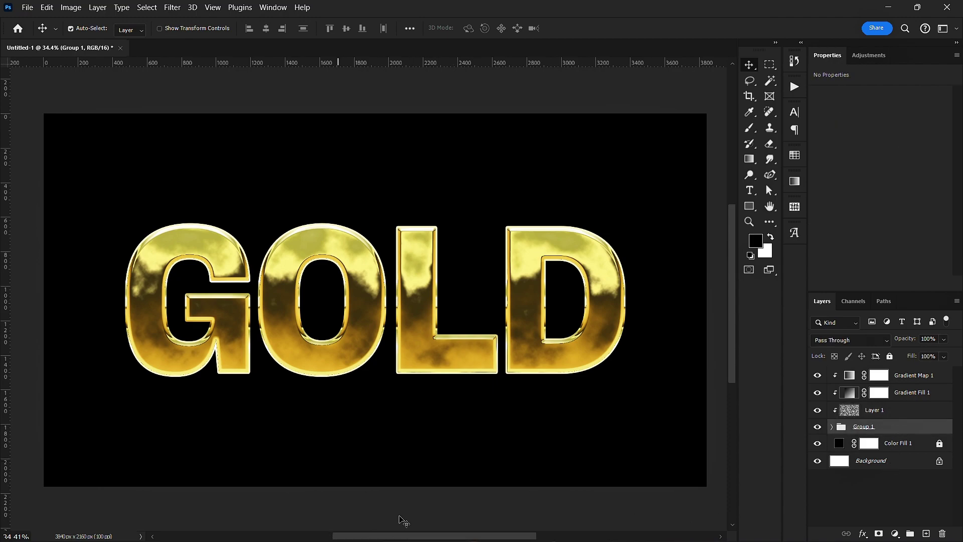
{"action": "left_click", "coordinate": [141, 82]}
{"action": "key", "text": "ctrl+minus"}
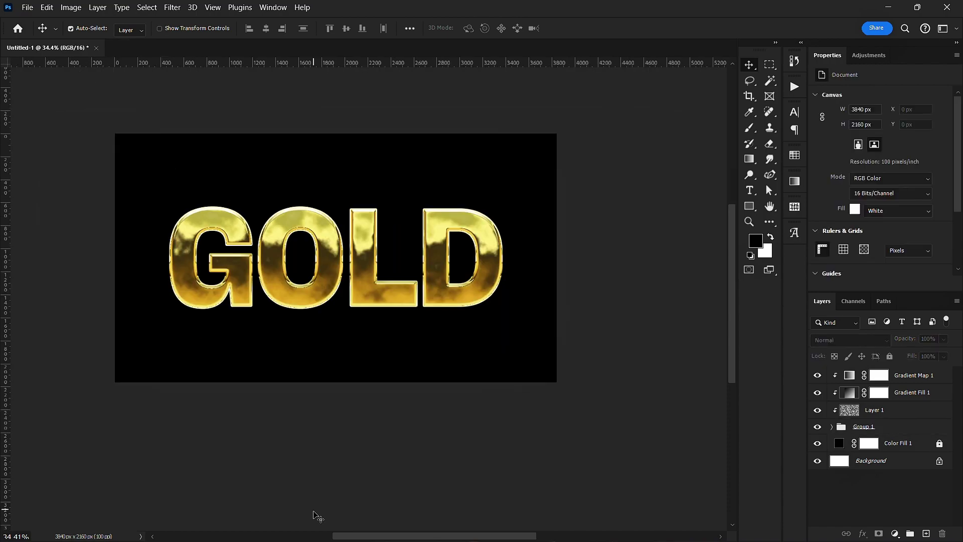
{"action": "left_click_drag", "start_coordinate": [351, 439], "coordinate": [436, 423]}
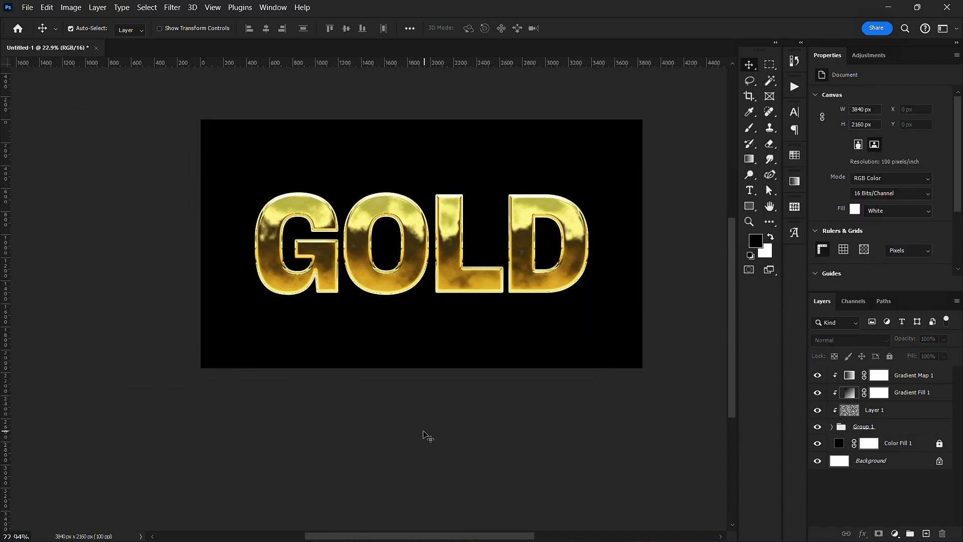
{"action": "key", "text": "super"}
{"action": "left_click", "coordinate": [318, 527]}
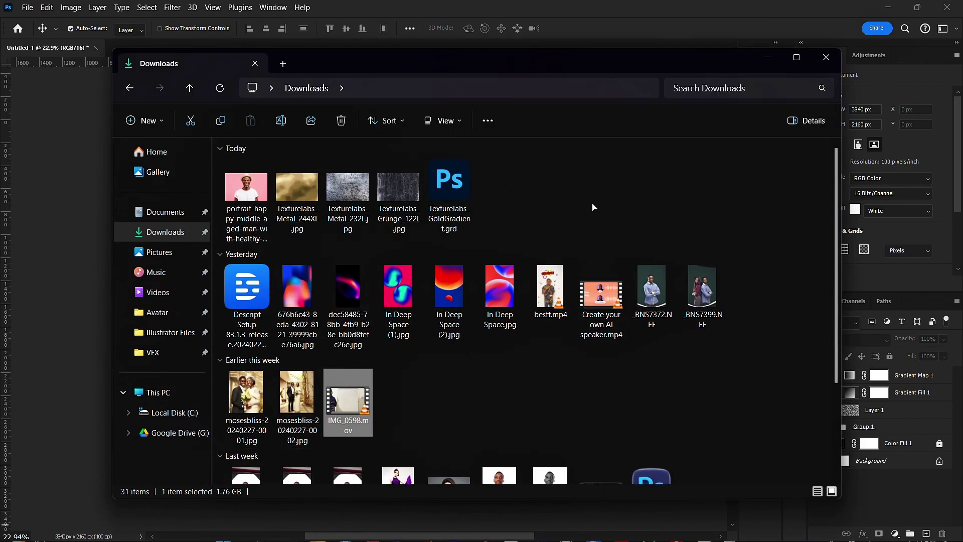
{"action": "left_click", "coordinate": [348, 199]}
{"action": "left_click", "coordinate": [394, 203]}
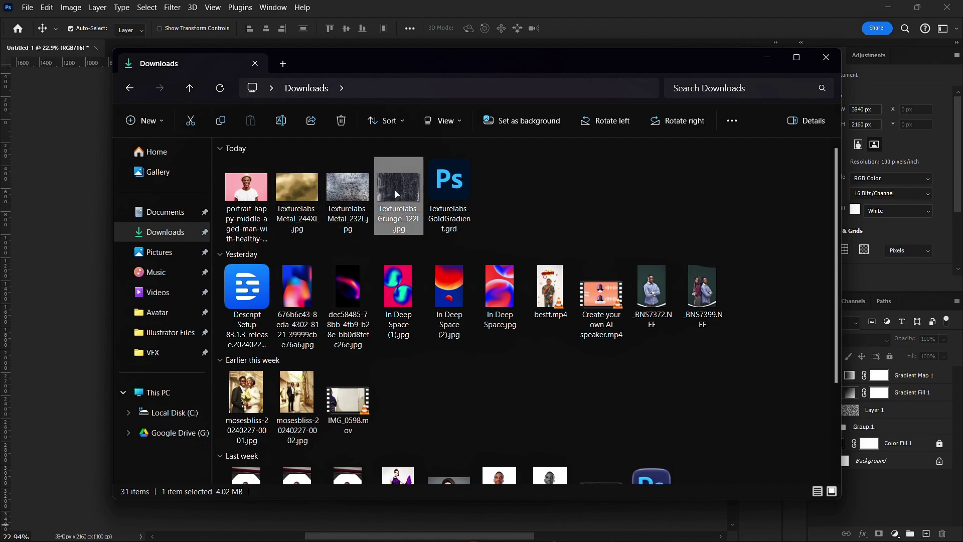
{"action": "left_click_drag", "start_coordinate": [400, 214], "coordinate": [82, 282]}
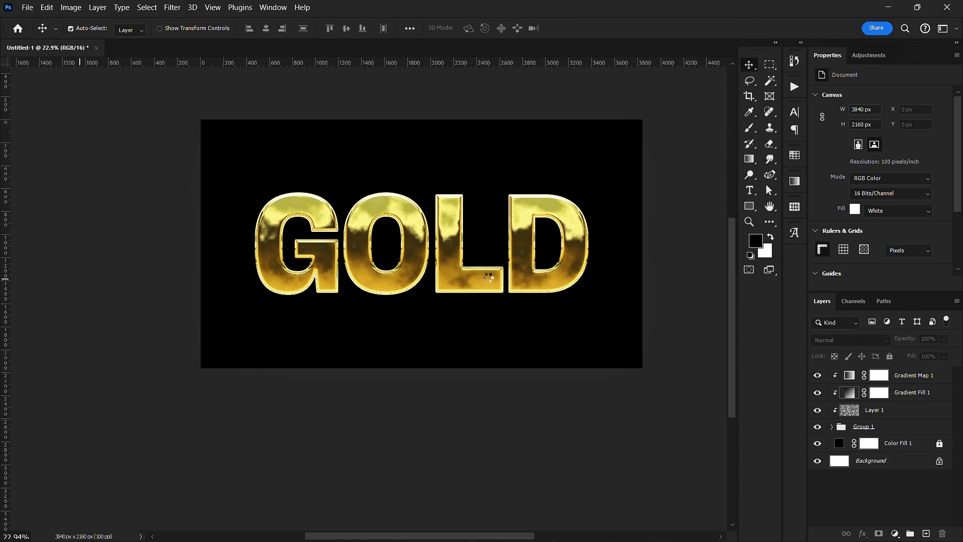
Step: Scale the placed grunge texture to 51.55% about its centre and commit the transformation
{"action": "scroll", "coordinate": [489, 277], "scroll_direction": "up", "scroll_amount": 2}
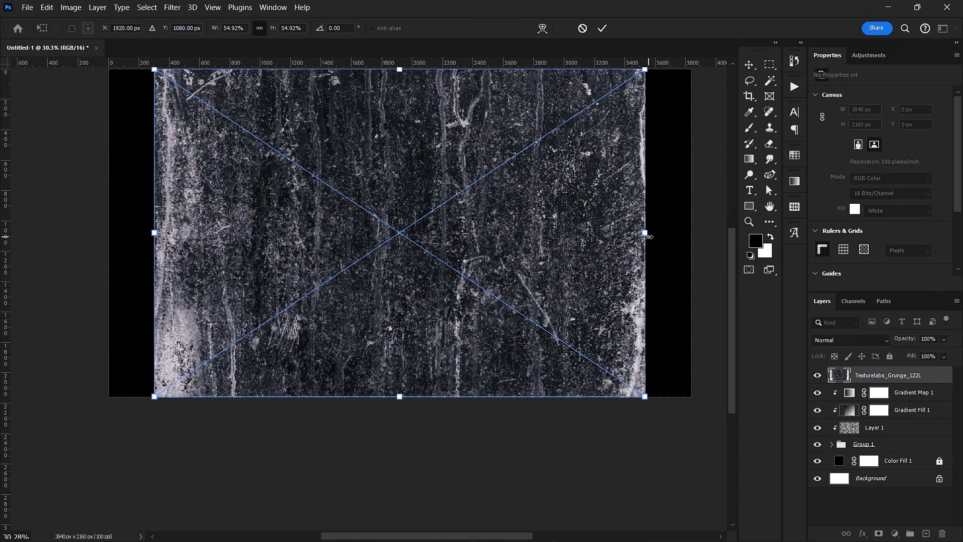
{"action": "left_click_drag", "start_coordinate": [647, 236], "coordinate": [630, 233]}
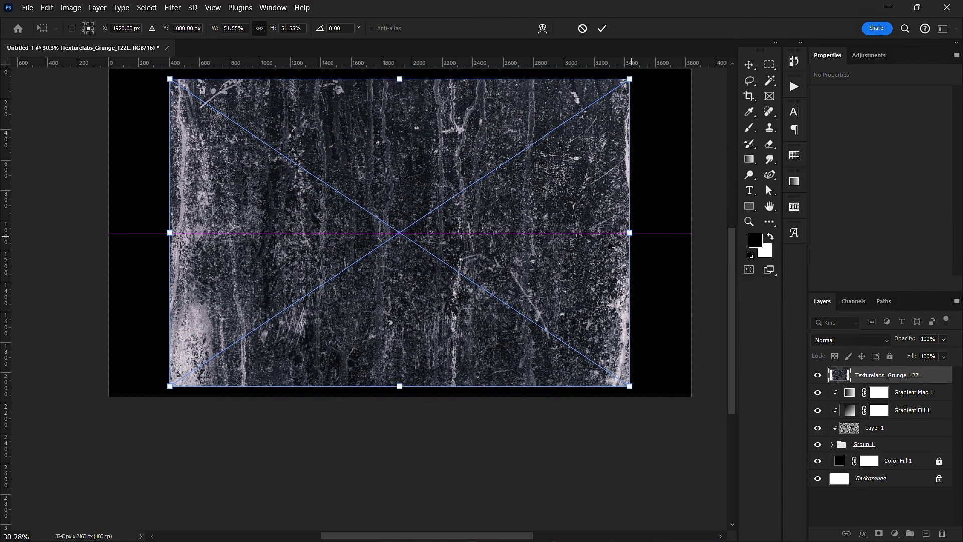
{"action": "key", "text": "Return"}
Step: Clip the Texturelabs_Grunge_122L layer to the layers below and set its blend mode to Overlay
{"action": "left_click", "coordinate": [931, 384], "text": "alt"}
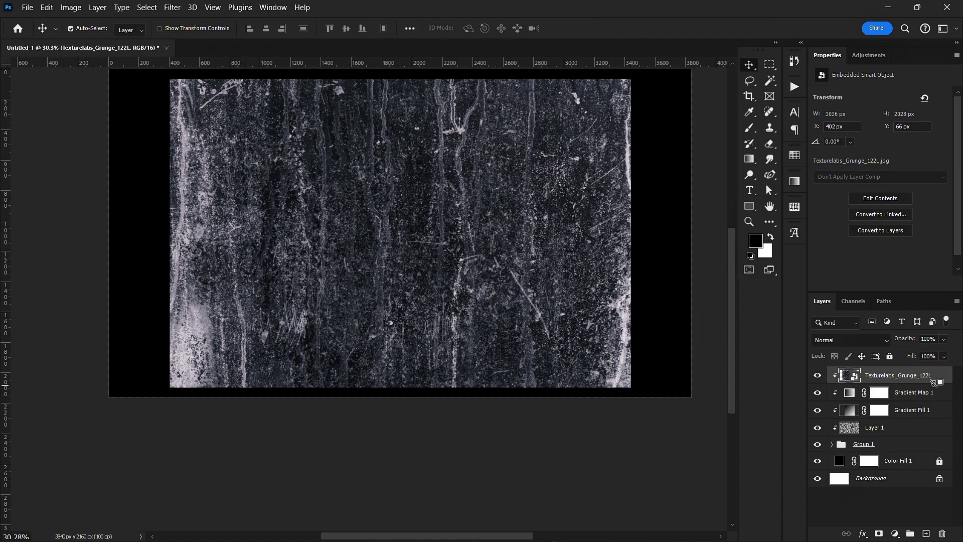
{"action": "left_click", "coordinate": [850, 343]}
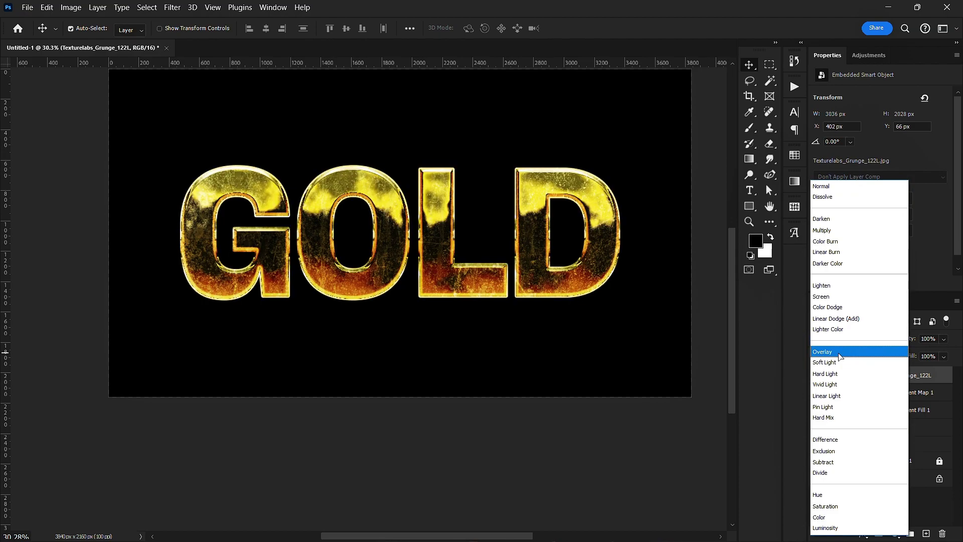
{"action": "left_click", "coordinate": [840, 354]}
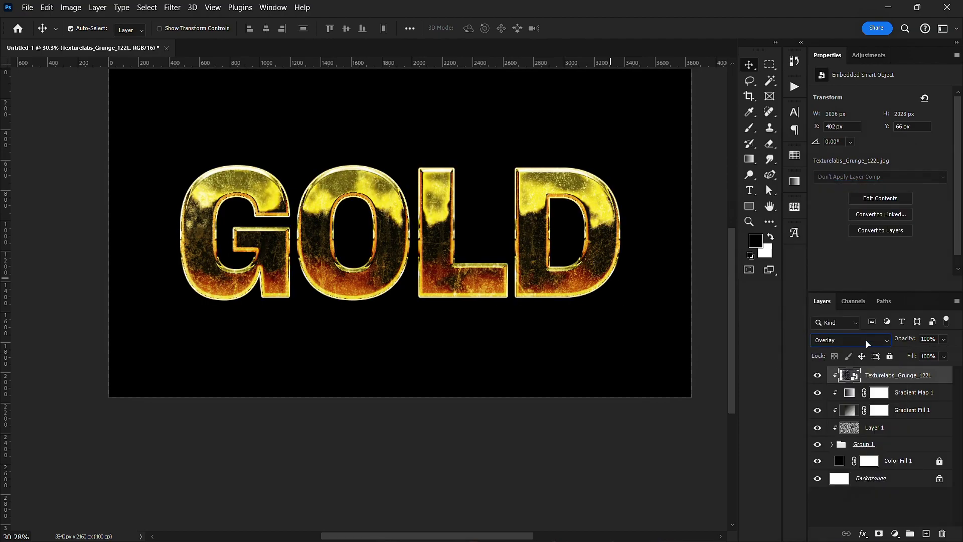
Step: Reduce the grunge texture layer's fill for a subtler effect and deselect all layers
{"action": "left_click", "coordinate": [928, 355]}
{"action": "type", "text": "40"}
{"action": "key", "text": "Return"}
{"action": "left_click_drag", "start_coordinate": [876, 355], "coordinate": [859, 355]}
{"action": "left_click_drag", "start_coordinate": [547, 272], "coordinate": [480, 357]}
{"action": "left_click", "coordinate": [657, 269]}
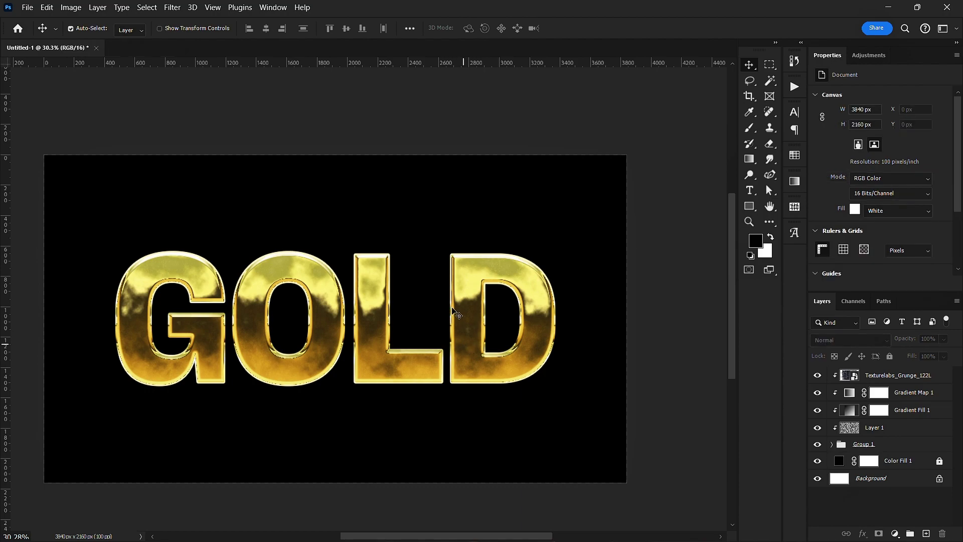
Step: Examine the grunge texture and gold edges on the letters, both close up and across the whole word
{"action": "scroll", "coordinate": [466, 321], "scroll_direction": "up", "scroll_amount": 3}
{"action": "scroll", "coordinate": [474, 337], "scroll_direction": "up", "scroll_amount": 2}
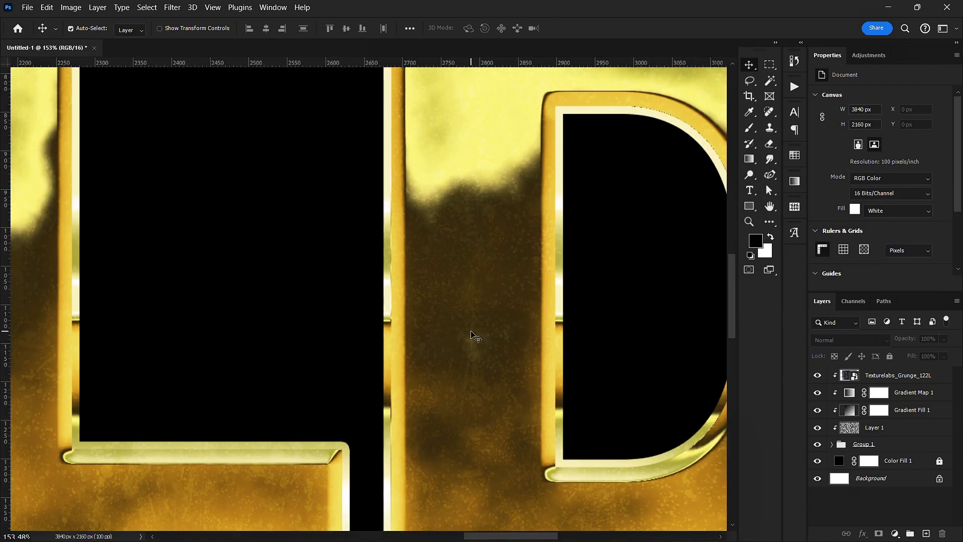
{"action": "scroll", "coordinate": [473, 338], "scroll_direction": "down", "scroll_amount": 2}
{"action": "scroll", "coordinate": [501, 280], "scroll_direction": "up", "scroll_amount": 1}
{"action": "scroll", "coordinate": [516, 286], "scroll_direction": "down", "scroll_amount": 5}
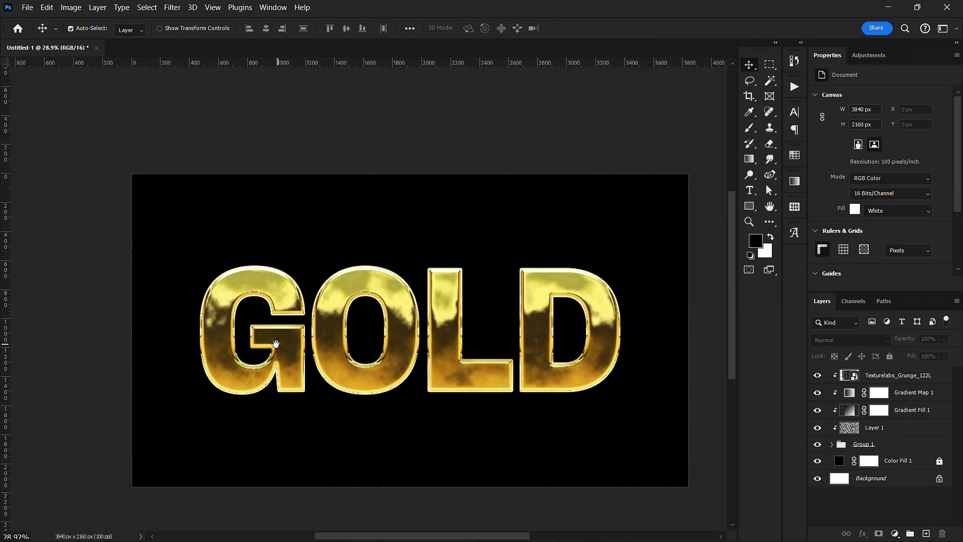
{"action": "scroll", "coordinate": [401, 351], "scroll_direction": "up", "scroll_amount": 4}
{"action": "scroll", "coordinate": [397, 359], "scroll_direction": "down", "scroll_amount": 2}
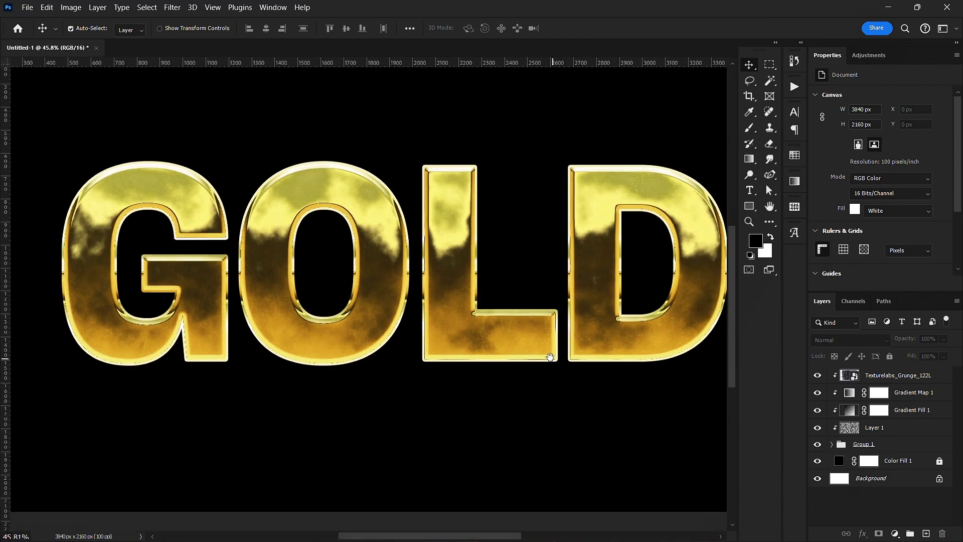
Step: Add an Outer Glow to Group 1 and sample the light yellow of the letter O, f8e278, as its colour
{"action": "left_click", "coordinate": [914, 448]}
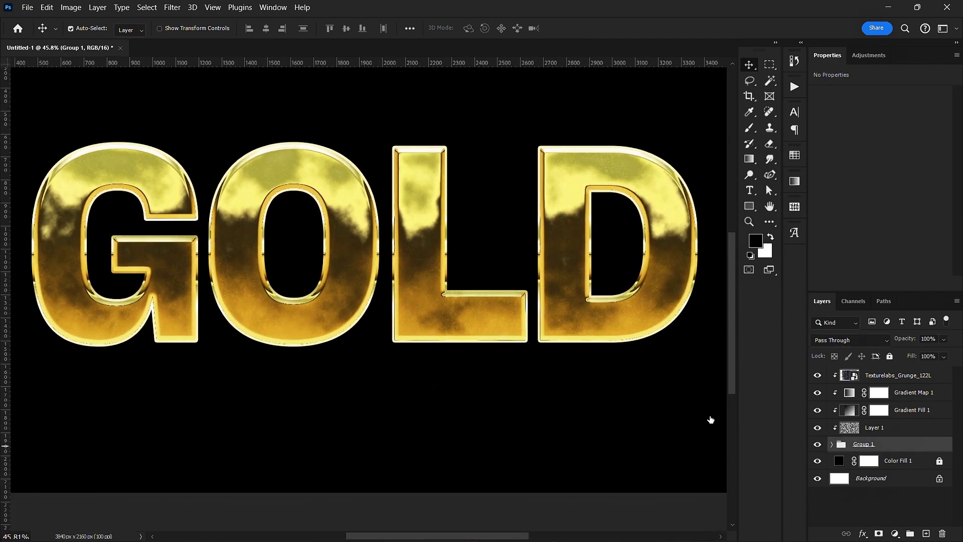
{"action": "key", "text": "alt+l"}
{"action": "key", "text": "y"}
{"action": "key", "text": "b"}
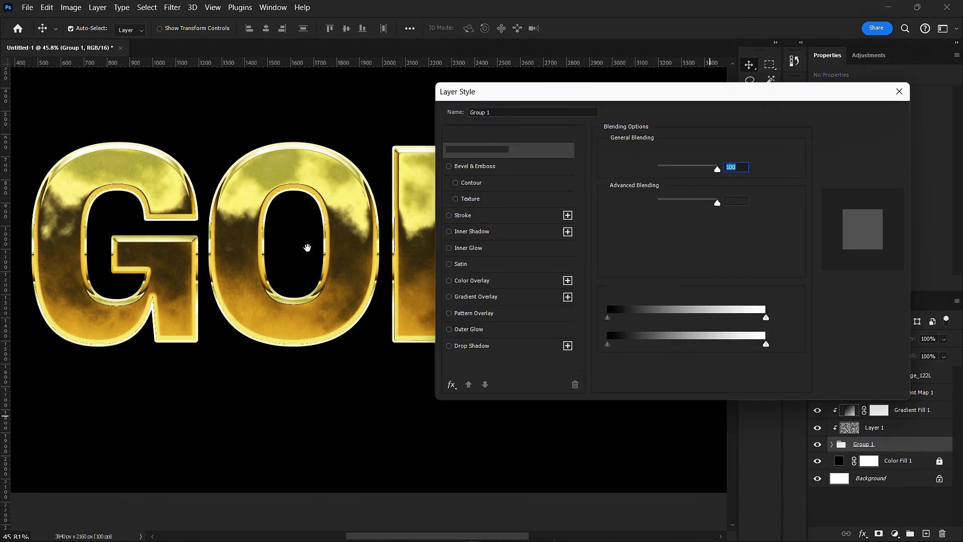
{"action": "left_click", "coordinate": [504, 331]}
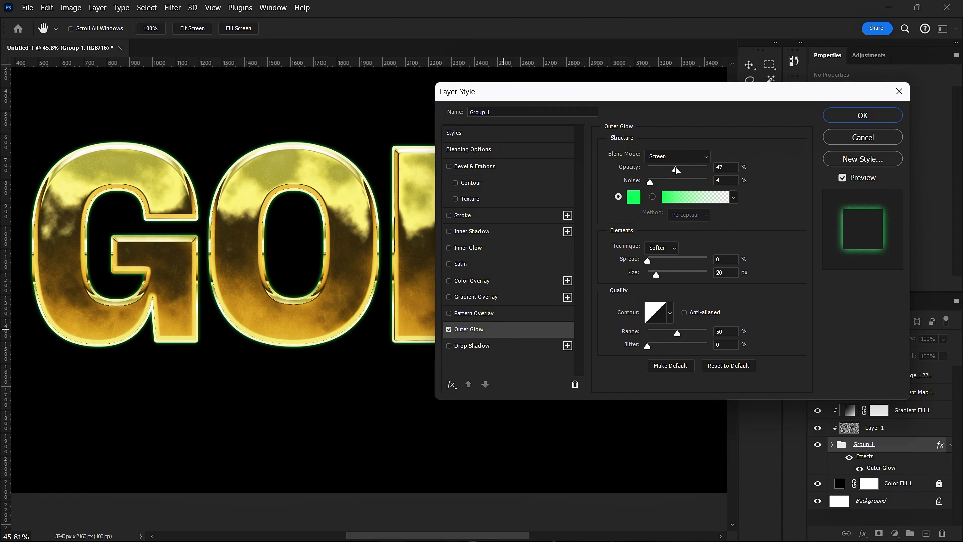
{"action": "left_click", "coordinate": [633, 198]}
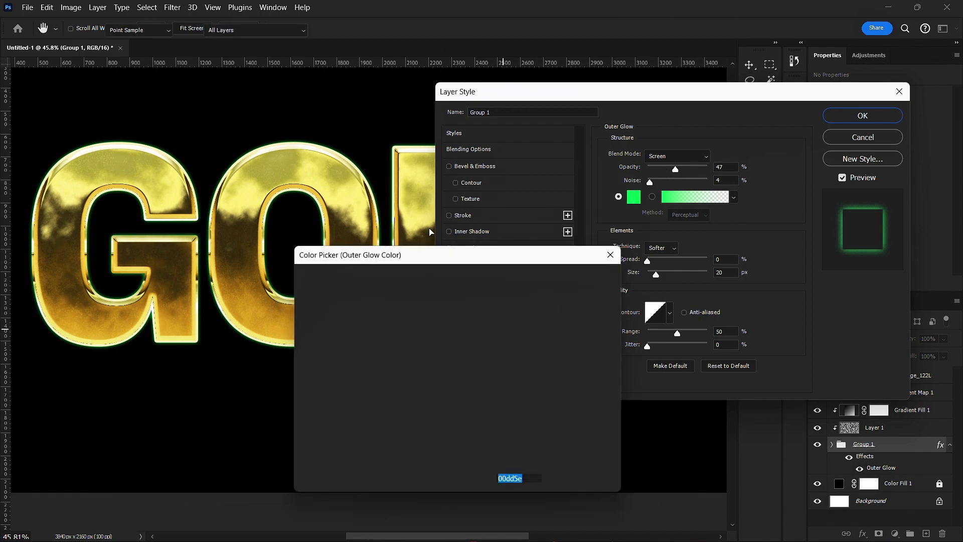
{"action": "left_click", "coordinate": [355, 202]}
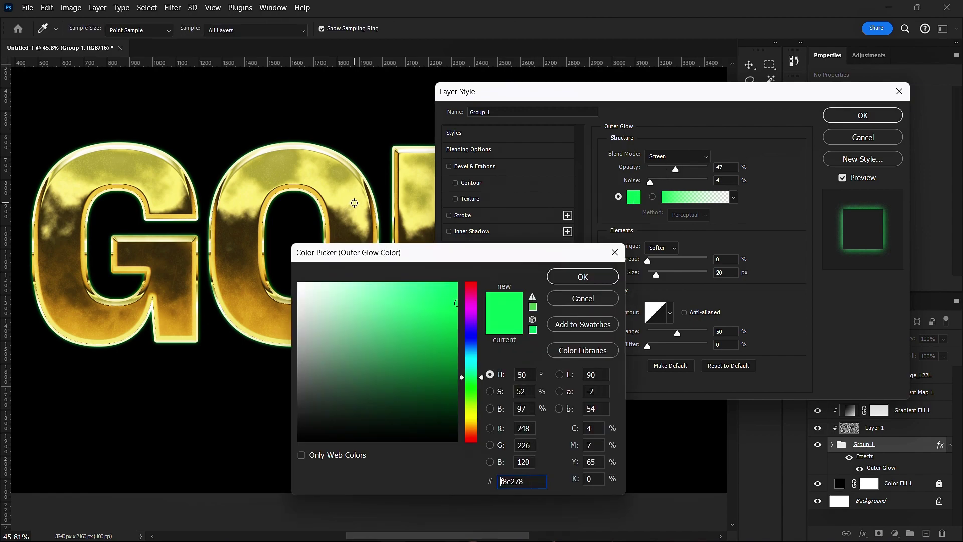
{"action": "left_click", "coordinate": [575, 279]}
Step: Set the outer glow's size to 95 px and opacity to 11%, apply the style, and view the whole canvas
{"action": "mouse_move", "coordinate": [656, 274]}
{"action": "left_mouse_down"}
{"action": "mouse_move", "coordinate": [700, 284]}
{"action": "mouse_move", "coordinate": [673, 274]}
{"action": "left_mouse_up"}
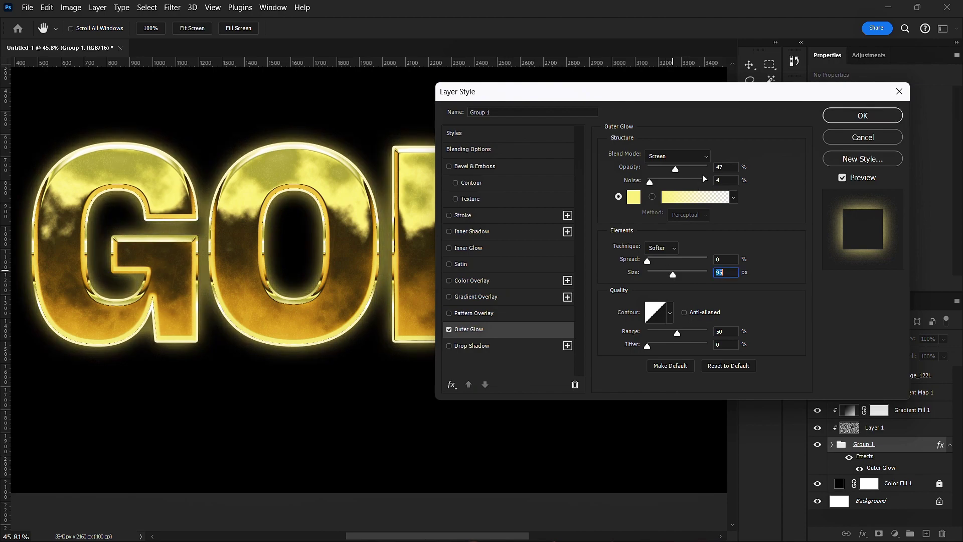
{"action": "left_click", "coordinate": [652, 166]}
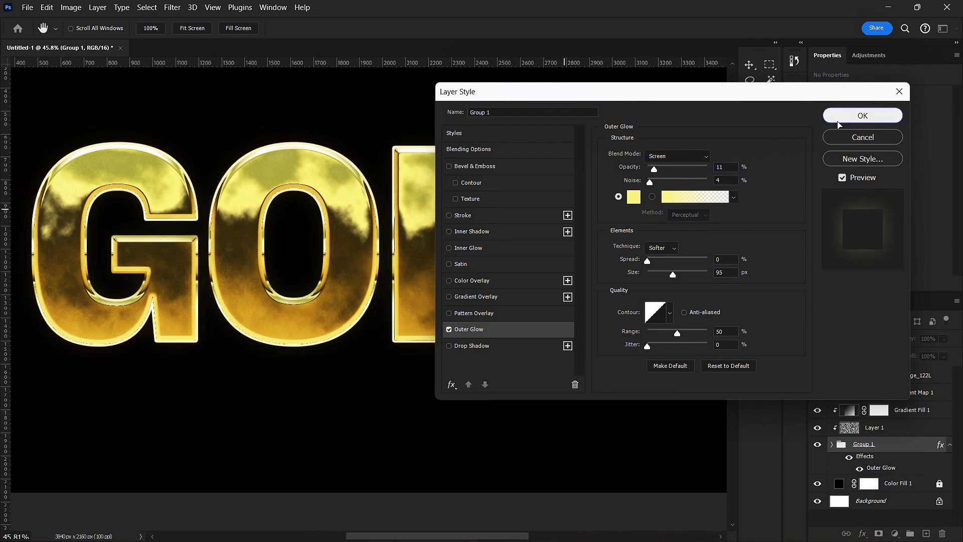
{"action": "key", "text": "Return"}
{"action": "scroll", "coordinate": [399, 358], "scroll_direction": "down", "scroll_amount": 5}
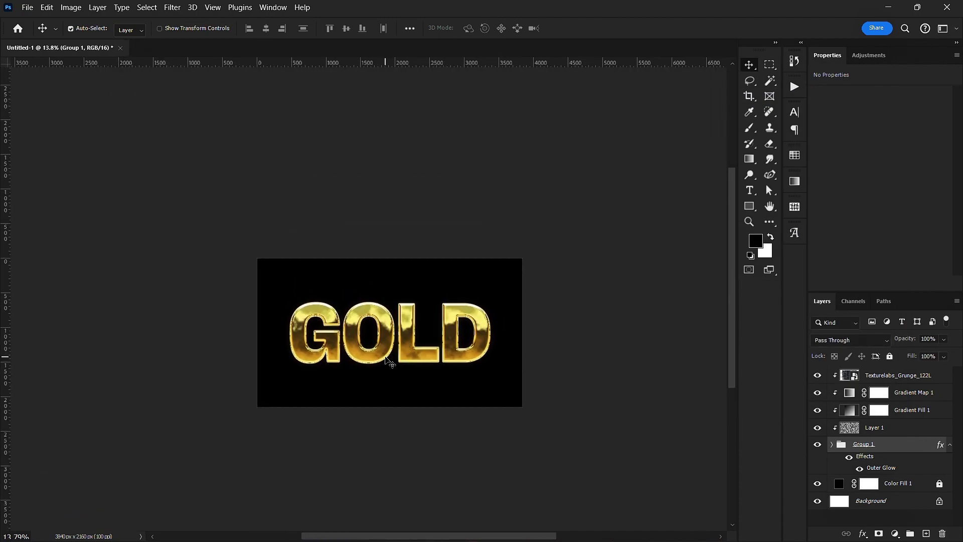
Step: Examine the gold lettering and its outer glow close up and across the whole canvas, with Group 1's effects list collapsed
{"action": "scroll", "coordinate": [399, 358], "scroll_direction": "up", "scroll_amount": 4}
{"action": "scroll", "coordinate": [400, 359], "scroll_direction": "up", "scroll_amount": 1}
{"action": "scroll", "coordinate": [405, 350], "scroll_direction": "up", "scroll_amount": 3}
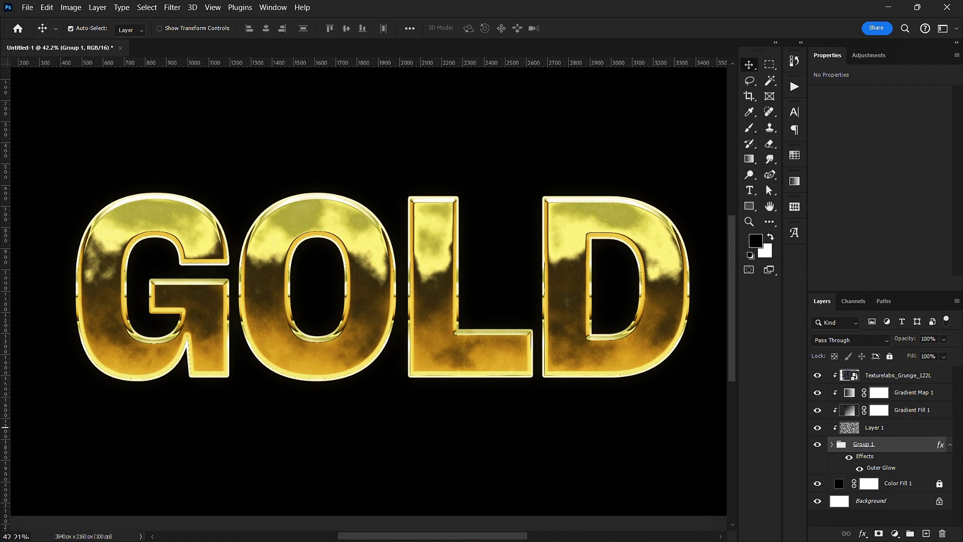
{"action": "left_click", "coordinate": [949, 445]}
{"action": "scroll", "coordinate": [615, 372], "scroll_direction": "down", "scroll_amount": 3}
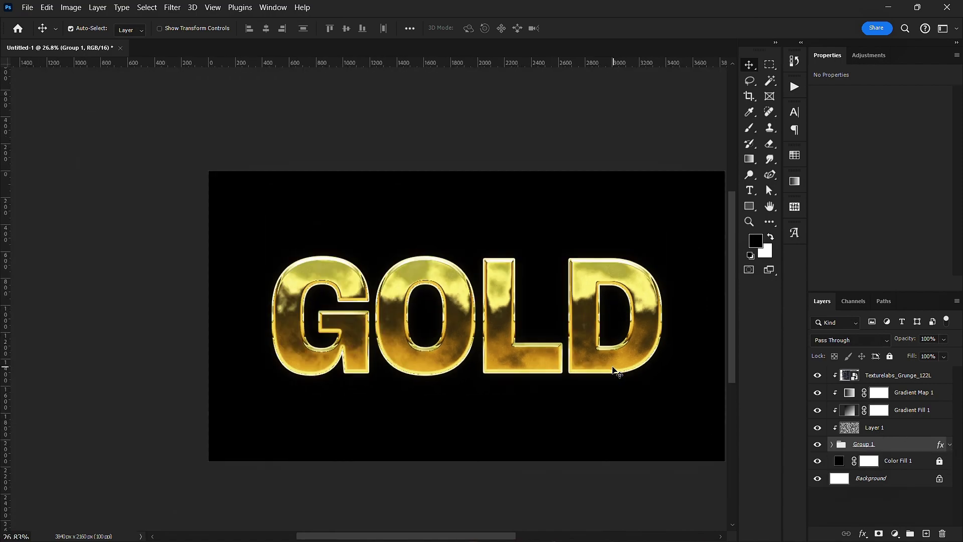
{"action": "scroll", "coordinate": [580, 378], "scroll_direction": "up", "scroll_amount": 3}
{"action": "scroll", "coordinate": [460, 370], "scroll_direction": "up", "scroll_amount": 1}
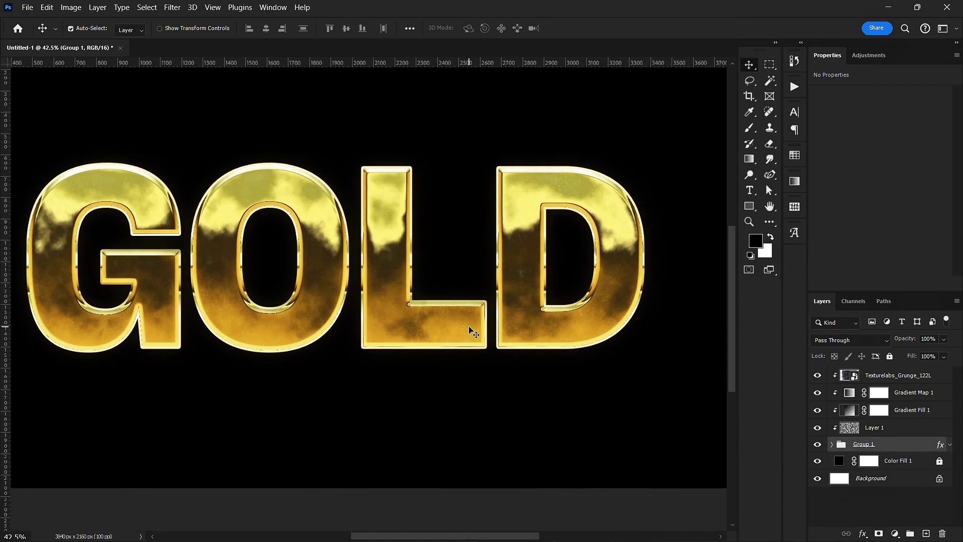
{"action": "scroll", "coordinate": [471, 329], "scroll_direction": "up", "scroll_amount": 2}
{"action": "scroll", "coordinate": [473, 332], "scroll_direction": "down", "scroll_amount": 3}
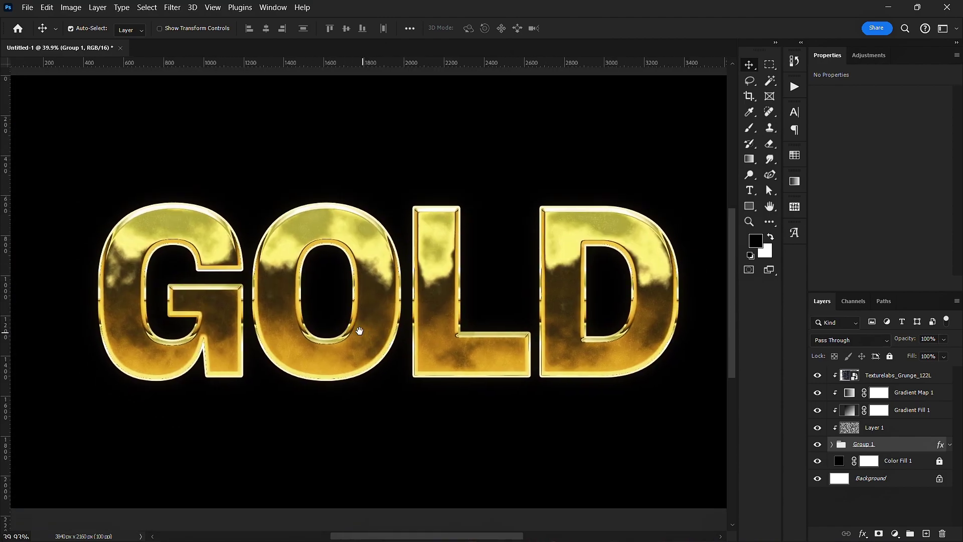
{"action": "scroll", "coordinate": [406, 309], "scroll_direction": "down", "scroll_amount": 1}
{"action": "scroll", "coordinate": [407, 306], "scroll_direction": "up", "scroll_amount": 1}
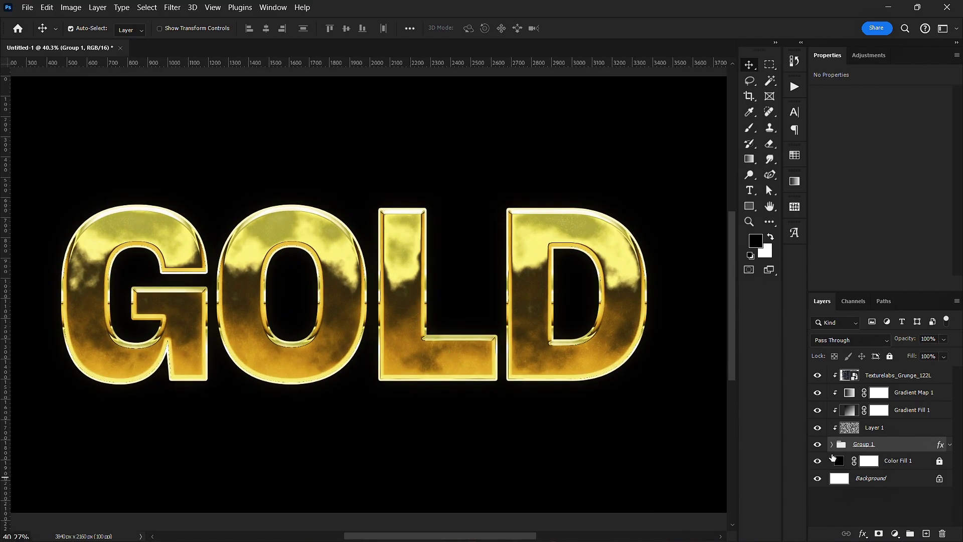
{"action": "left_click", "coordinate": [818, 393]}
{"action": "scroll", "coordinate": [357, 352], "scroll_direction": "down", "scroll_amount": 1}
{"action": "scroll", "coordinate": [353, 329], "scroll_direction": "up", "scroll_amount": 1}
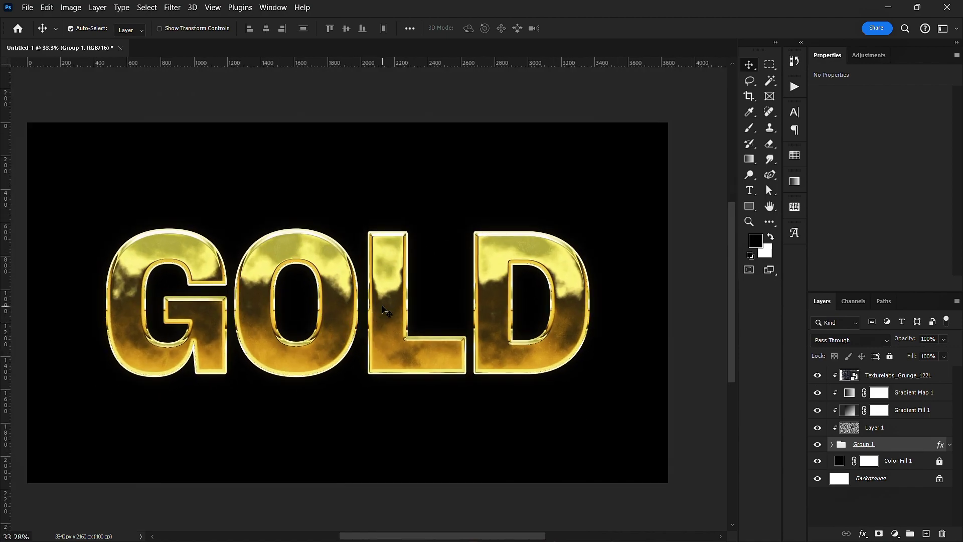
Step: Add a clipped Selective Color adjustment with the Reds' cyan at -72% and move it above the grunge texture layer
{"action": "left_click", "coordinate": [894, 533]}
{"action": "left_click", "coordinate": [883, 527]}
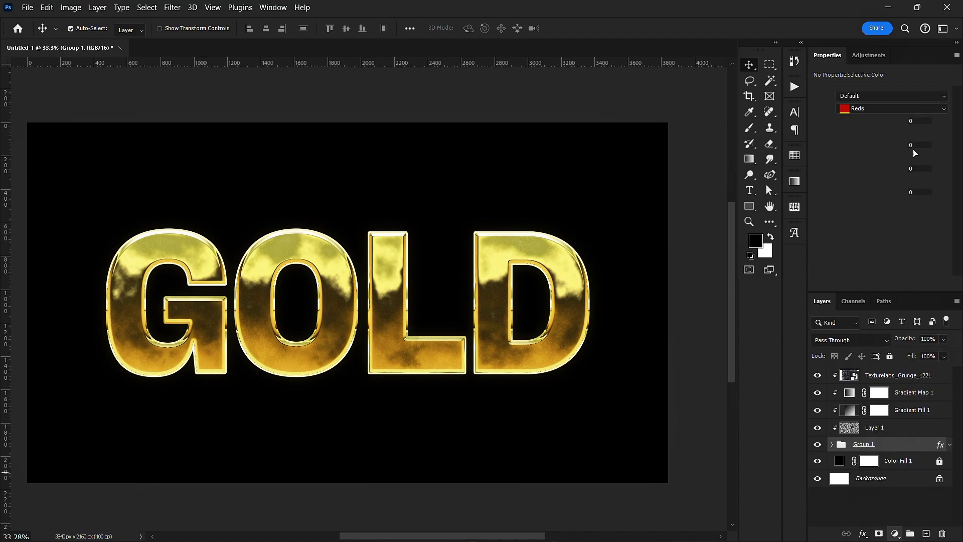
{"action": "left_click_drag", "start_coordinate": [884, 134], "coordinate": [836, 118]}
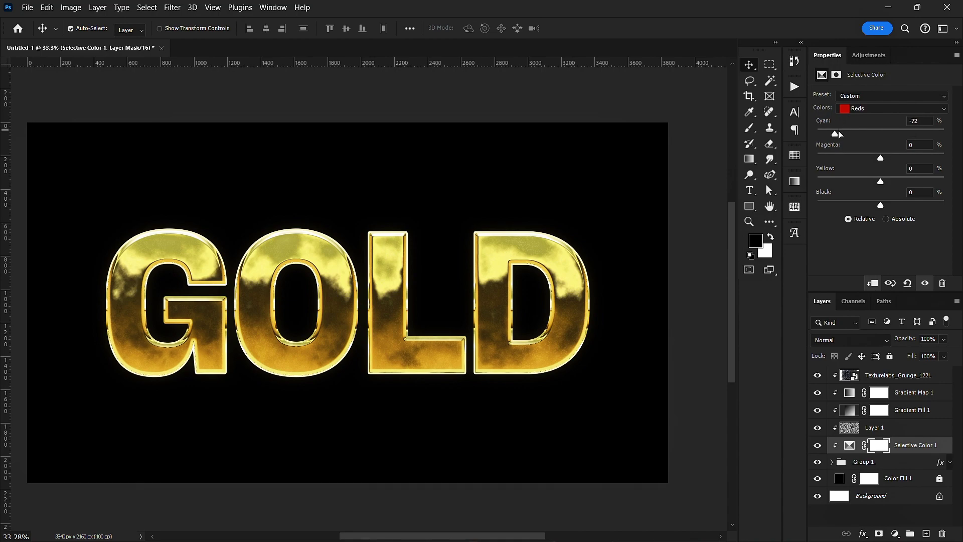
{"action": "left_click_drag", "start_coordinate": [951, 446], "coordinate": [897, 371]}
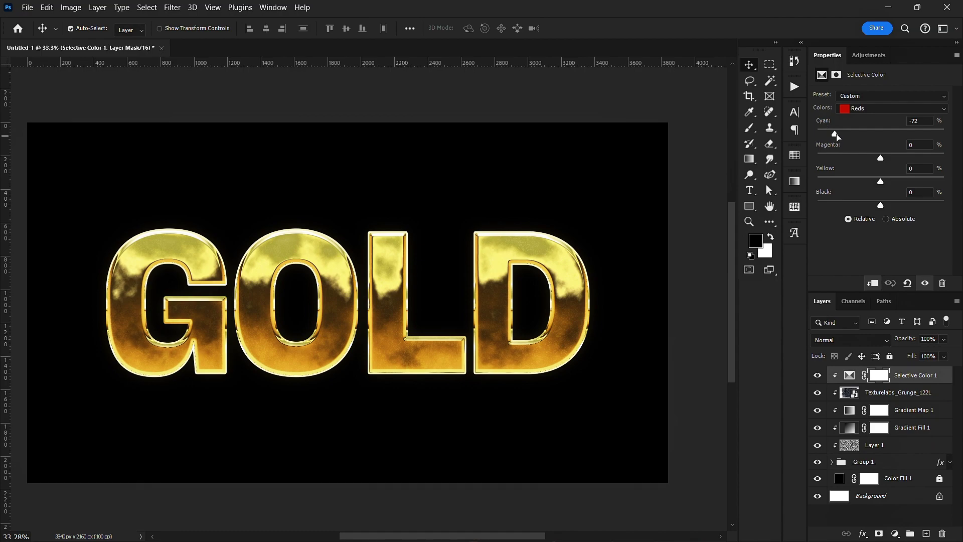
Step: Set the Reds' cyan to -100% and yellow to +36%, and compare the lettering with and without the Selective Color adjustment
{"action": "left_click_drag", "start_coordinate": [896, 119], "coordinate": [806, 135]}
{"action": "left_click_drag", "start_coordinate": [882, 183], "coordinate": [907, 181]}
{"action": "left_click", "coordinate": [816, 376]}
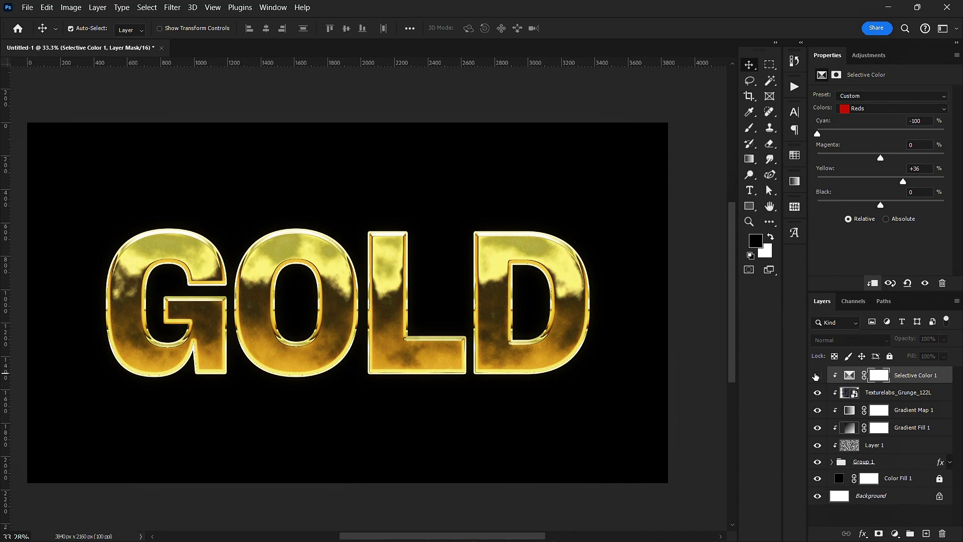
{"action": "left_click", "coordinate": [816, 375]}
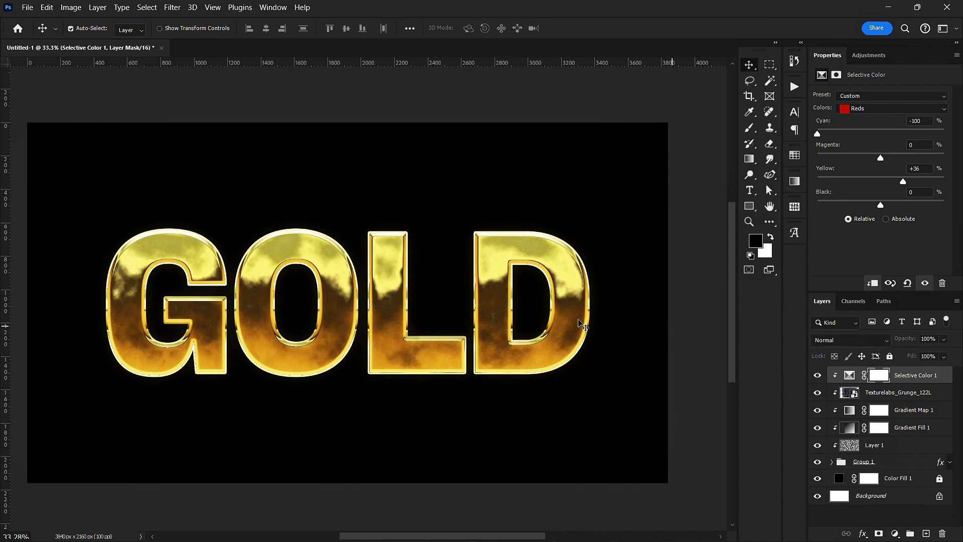
{"action": "left_click_drag", "start_coordinate": [467, 296], "coordinate": [430, 295]}
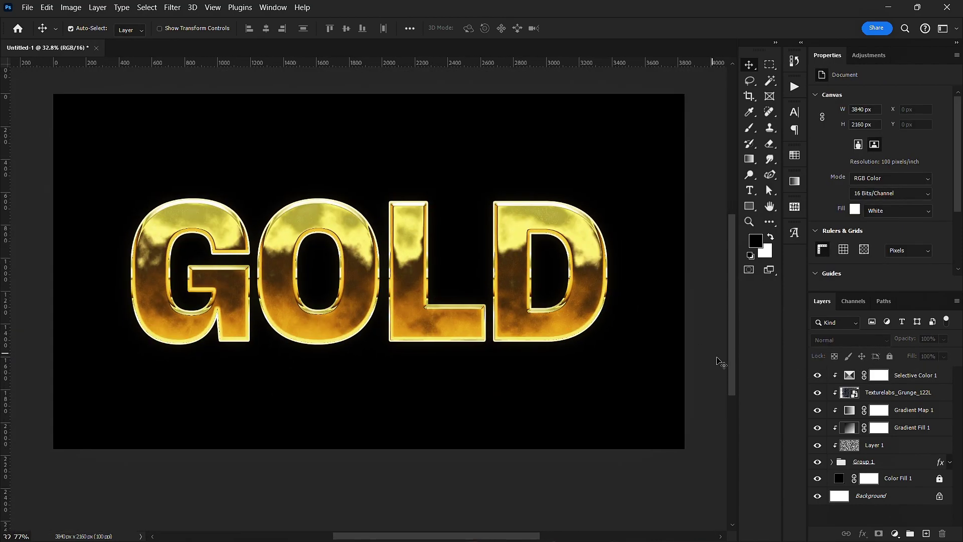
Step: Expand Group 1 and replace the word GOLD in its text layer with TEXT
{"action": "left_click", "coordinate": [830, 462]}
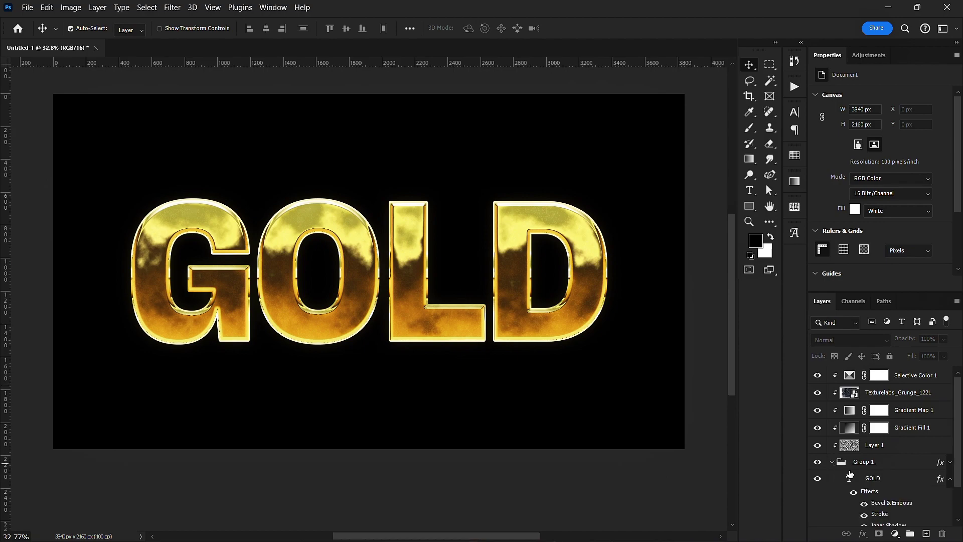
{"action": "left_click", "coordinate": [853, 481]}
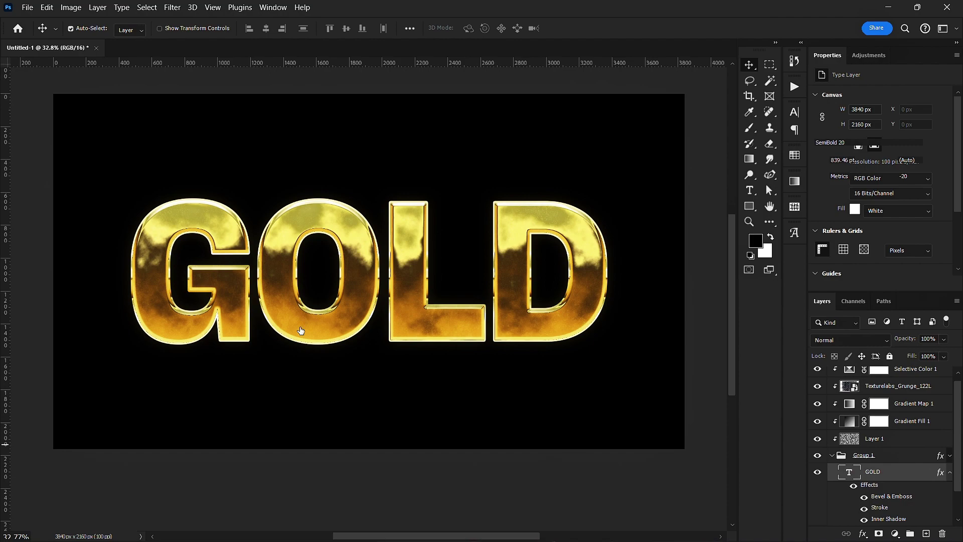
{"action": "double_click", "coordinate": [908, 471]}
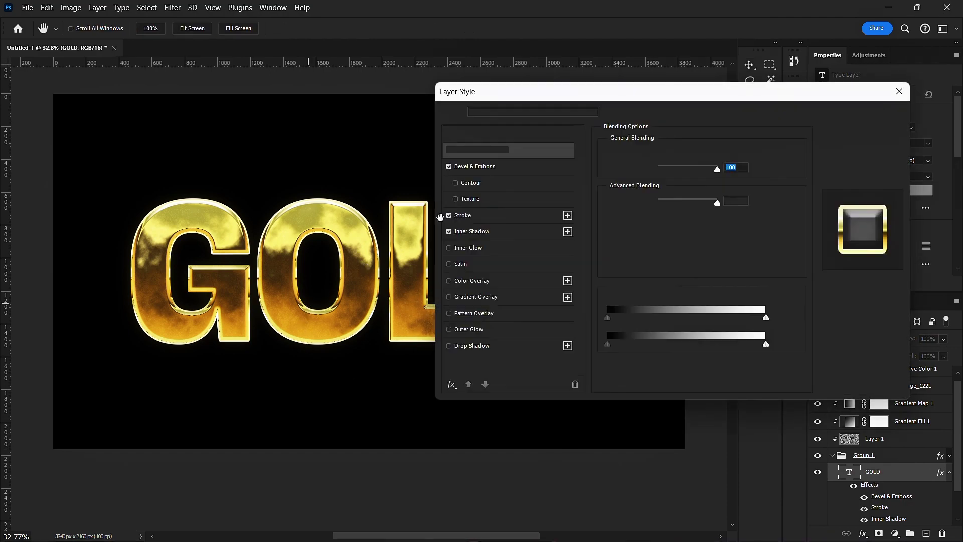
{"action": "left_click", "coordinate": [890, 115]}
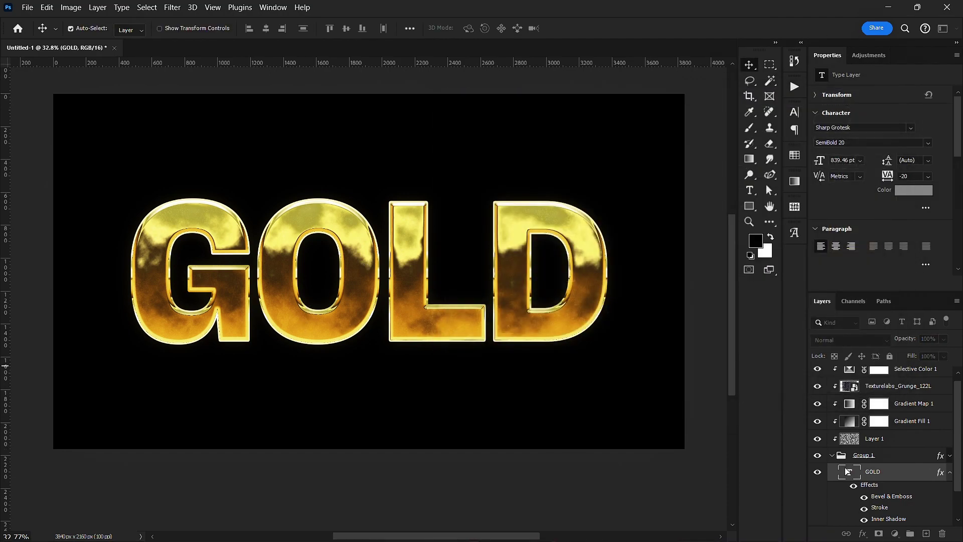
{"action": "double_click", "coordinate": [849, 472]}
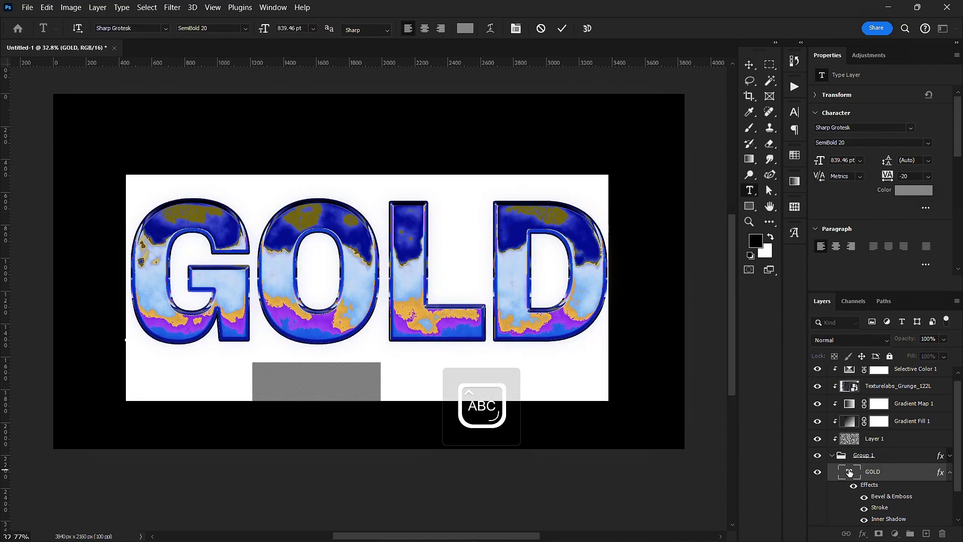
{"action": "type", "text": "TEXT"}
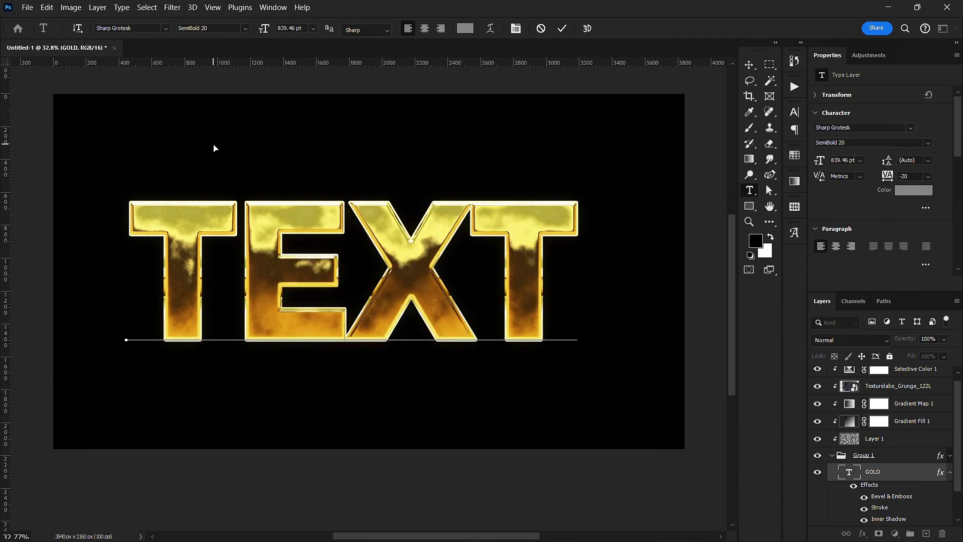
Step: Preview different fonts on the whole word TEXT, set it to Franklin Gothic Medium, and commit the text edit
{"action": "key", "text": "ctrl+a"}
{"action": "left_click", "coordinate": [165, 29]}
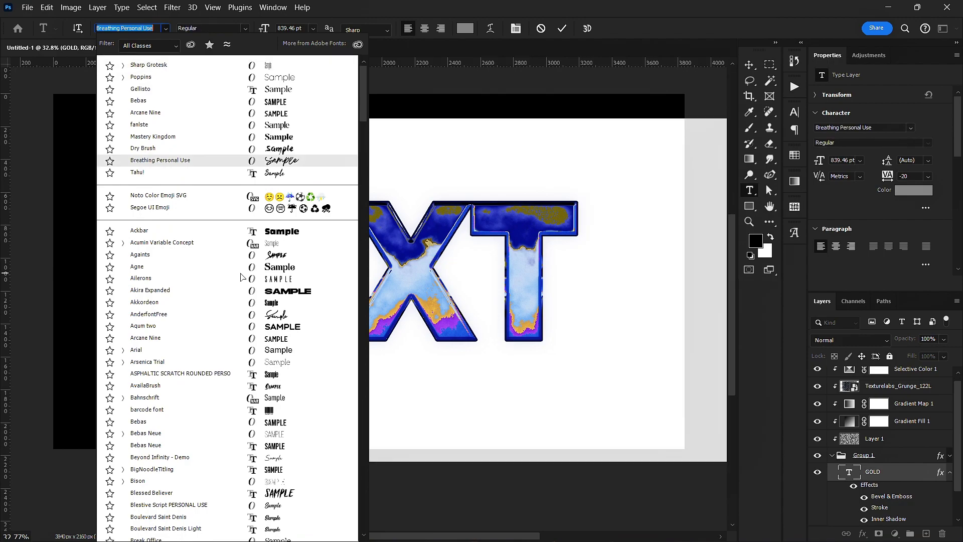
{"action": "scroll", "coordinate": [244, 276], "scroll_direction": "down", "scroll_amount": 2}
{"action": "scroll", "coordinate": [244, 283], "scroll_direction": "down", "scroll_amount": 2}
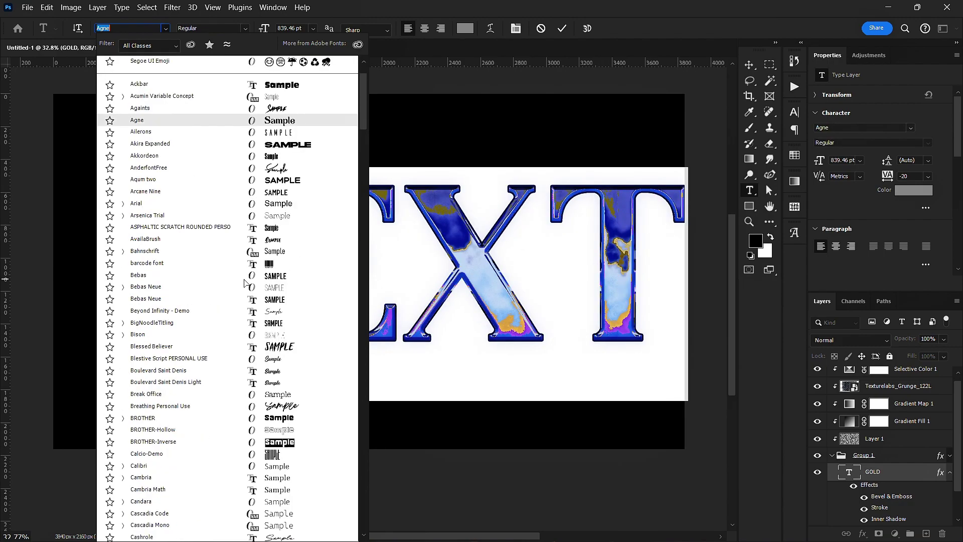
{"action": "scroll", "coordinate": [245, 283], "scroll_direction": "down", "scroll_amount": 5}
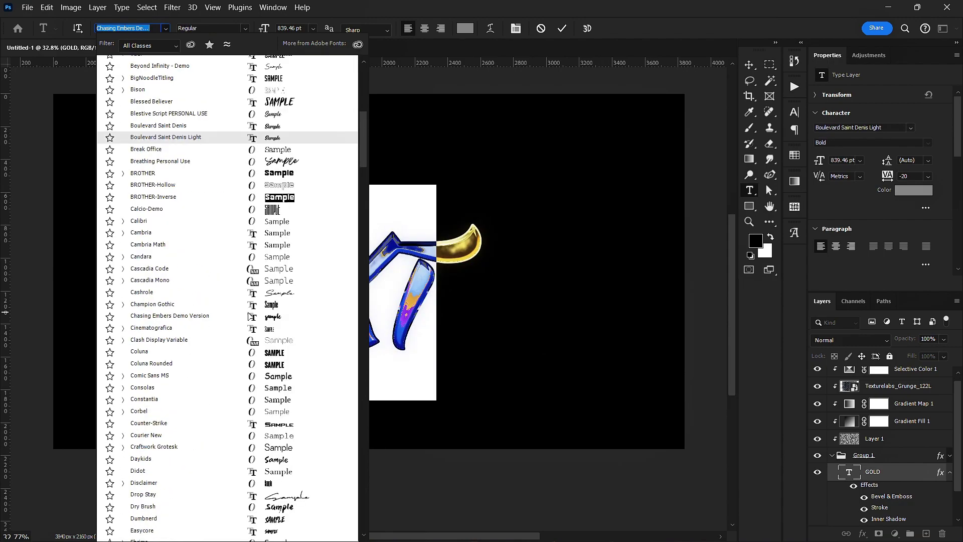
{"action": "scroll", "coordinate": [260, 452], "scroll_direction": "down", "scroll_amount": 2}
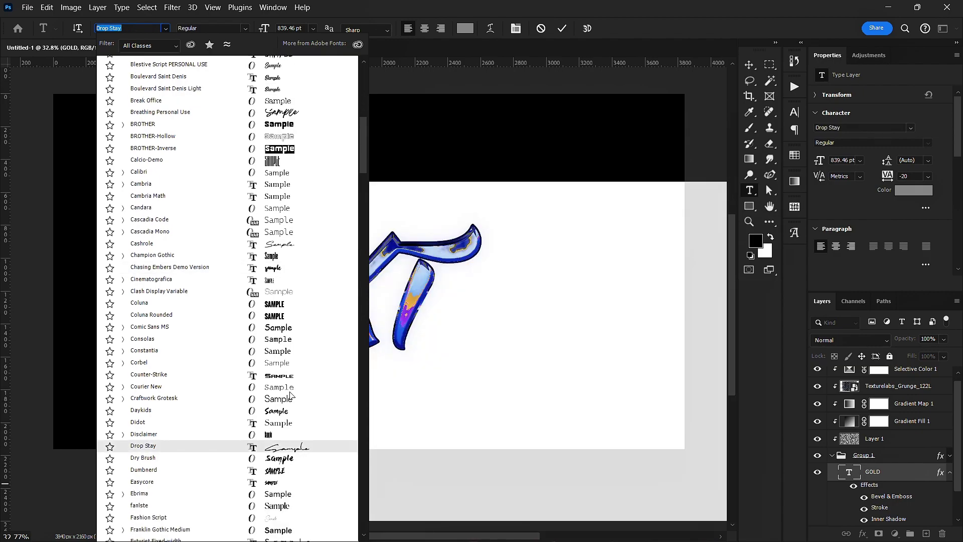
{"action": "scroll", "coordinate": [290, 395], "scroll_direction": "down", "scroll_amount": 2}
{"action": "scroll", "coordinate": [291, 380], "scroll_direction": "down", "scroll_amount": 2}
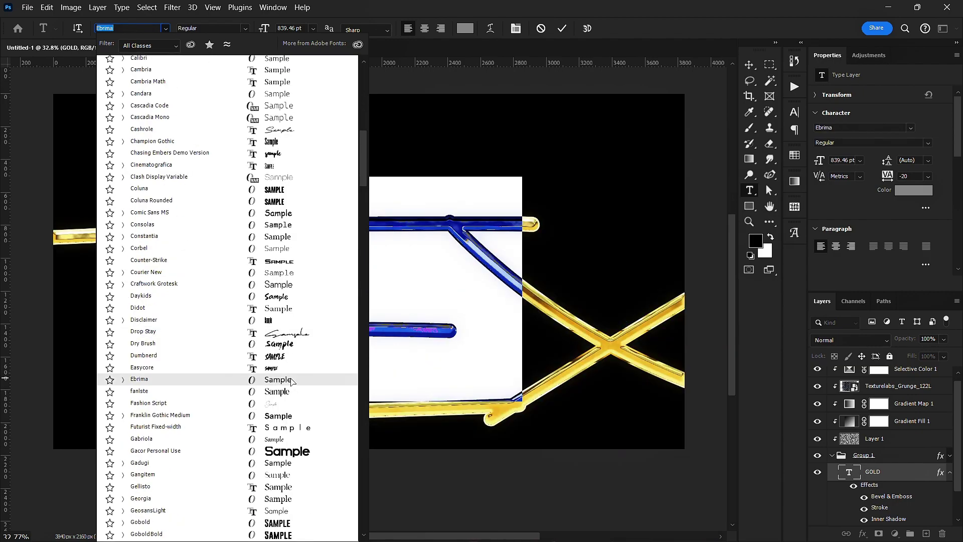
{"action": "scroll", "coordinate": [287, 167], "scroll_direction": "down", "scroll_amount": 2}
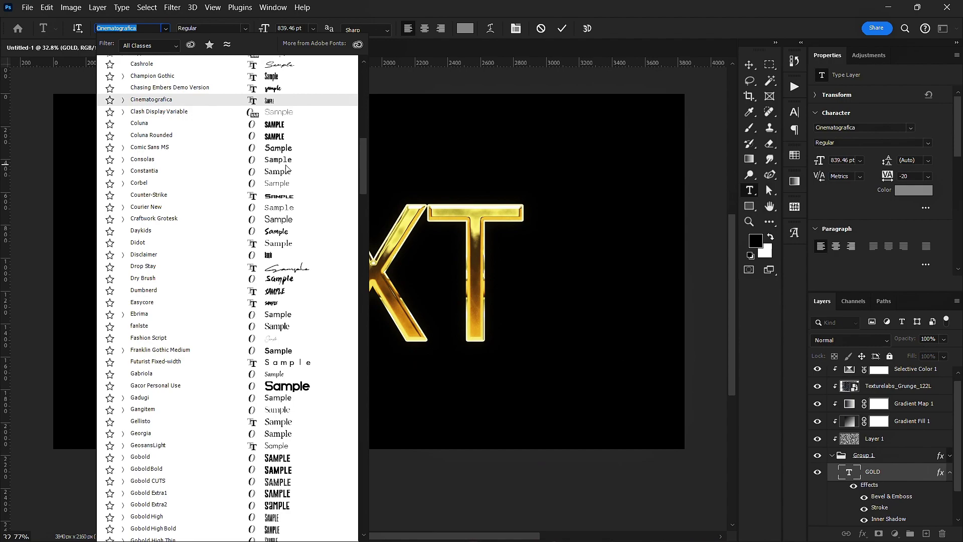
{"action": "scroll", "coordinate": [286, 167], "scroll_direction": "down", "scroll_amount": 3}
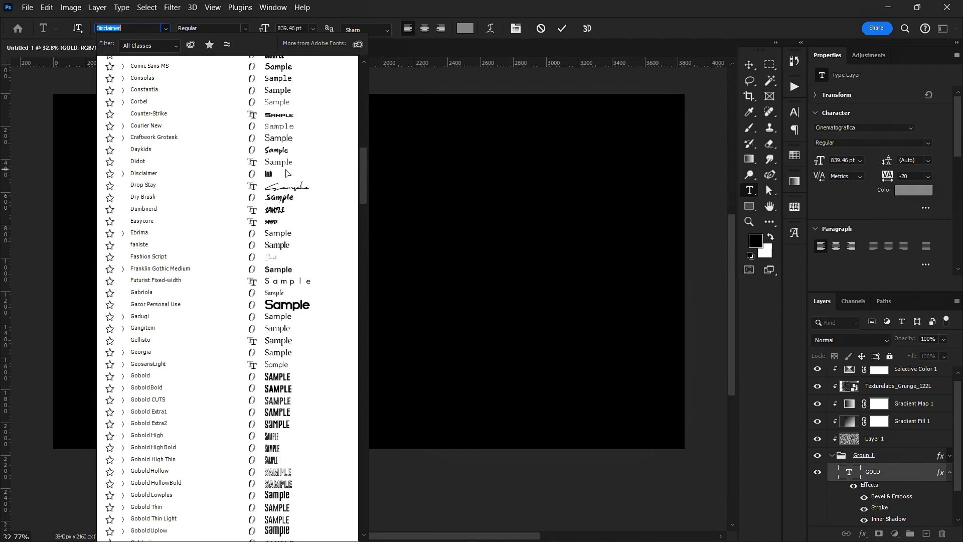
{"action": "left_click", "coordinate": [283, 271]}
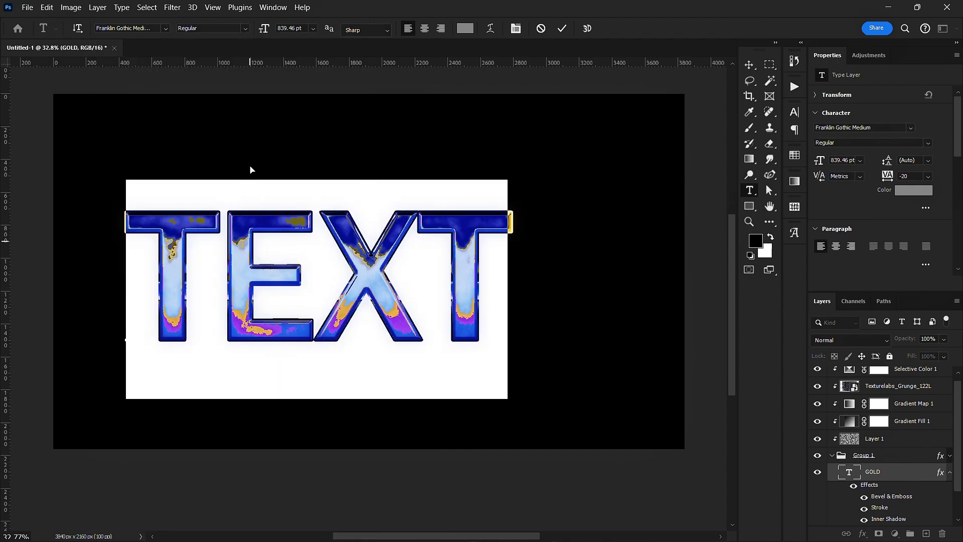
{"action": "left_click", "coordinate": [748, 65]}
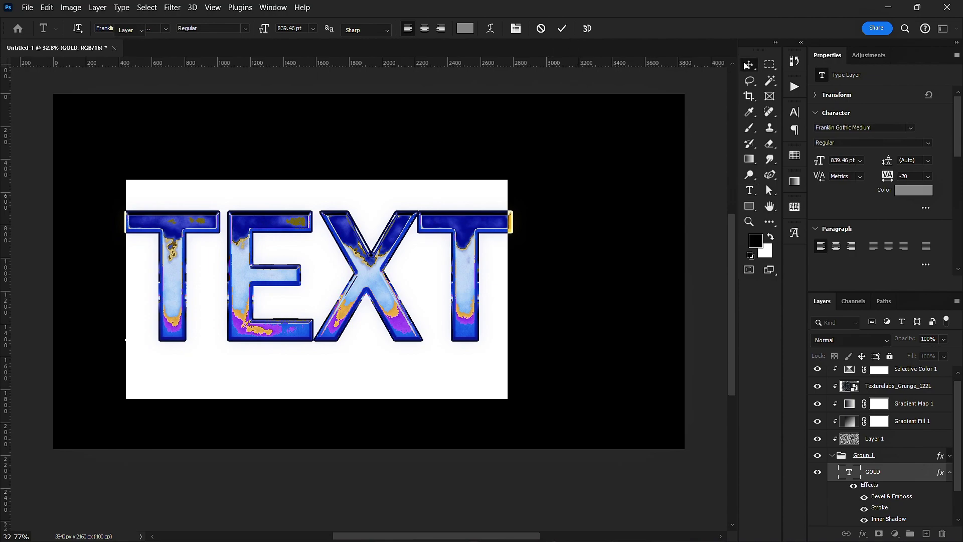
{"action": "scroll", "coordinate": [313, 384], "scroll_direction": "down", "scroll_amount": 1}
{"action": "scroll", "coordinate": [316, 374], "scroll_direction": "up", "scroll_amount": 1}
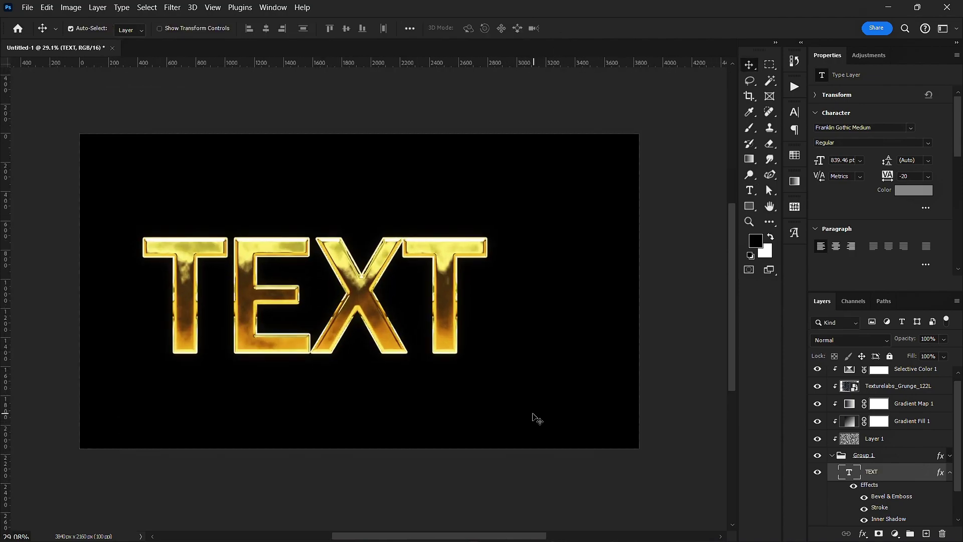
{"action": "key", "text": "ctrl"}
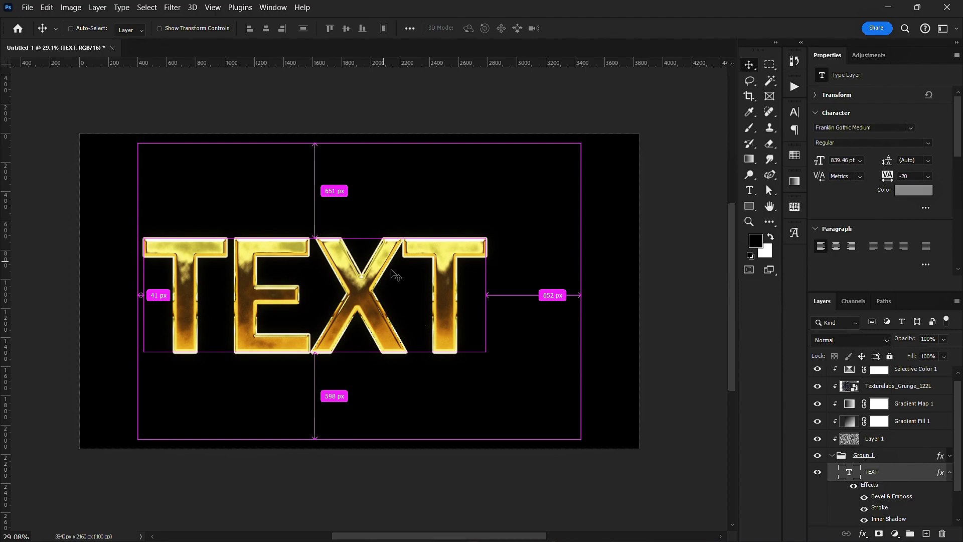
{"action": "scroll", "coordinate": [461, 341], "scroll_direction": "down", "scroll_amount": 3}
{"action": "scroll", "coordinate": [376, 349], "scroll_direction": "up", "scroll_amount": 3}
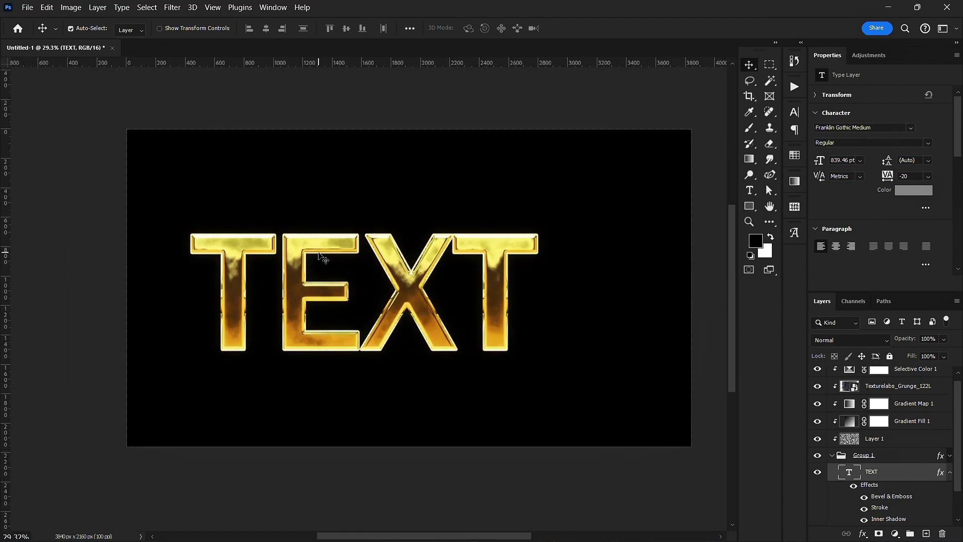
Step: Collapse Group 1 and its effects list, and inspect the gold effect on the word TEXT at different magnifications
{"action": "left_click", "coordinate": [949, 455]}
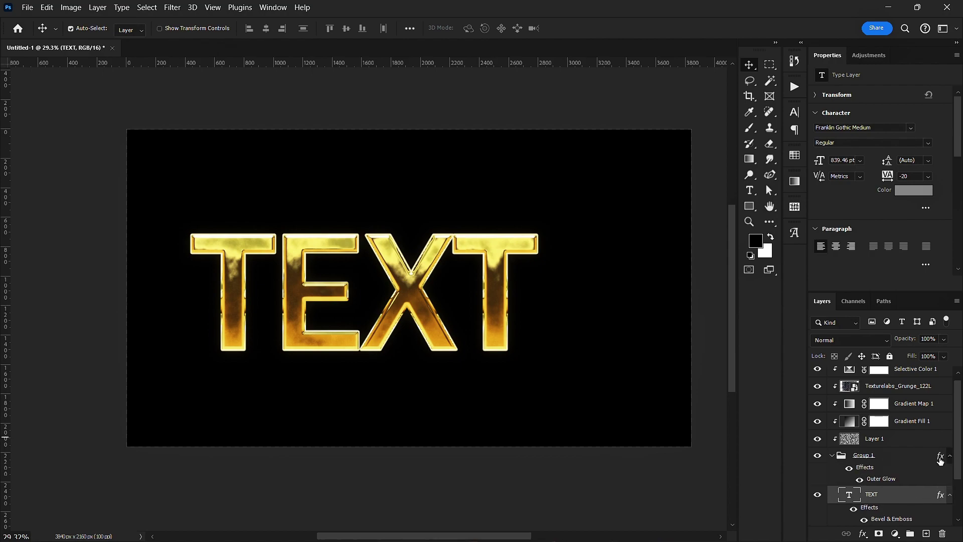
{"action": "left_click", "coordinate": [832, 455]}
{"action": "left_click", "coordinate": [943, 461]}
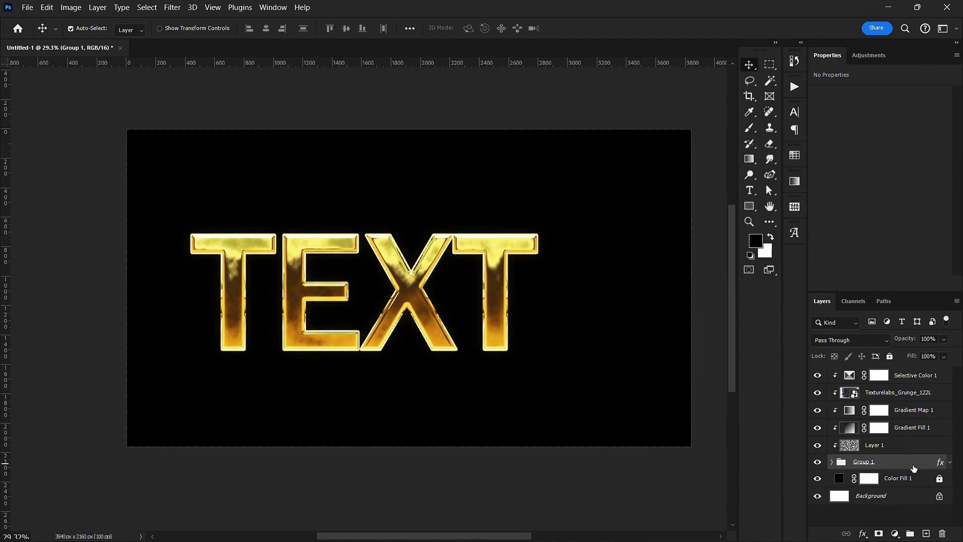
{"action": "scroll", "coordinate": [534, 323], "scroll_direction": "up", "scroll_amount": 3}
{"action": "scroll", "coordinate": [535, 323], "scroll_direction": "down", "scroll_amount": 2}
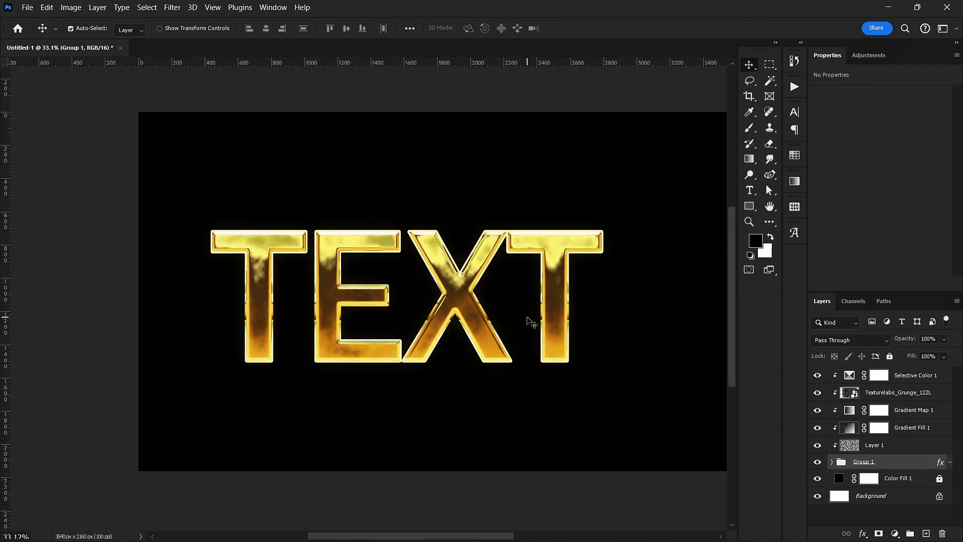
{"action": "scroll", "coordinate": [425, 308], "scroll_direction": "up", "scroll_amount": 1}
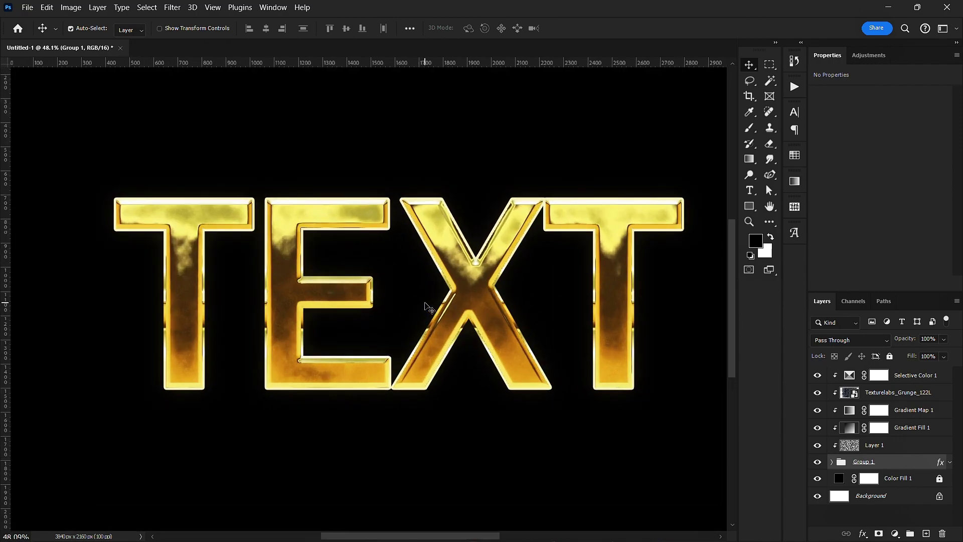
{"action": "scroll", "coordinate": [425, 306], "scroll_direction": "down", "scroll_amount": 1}
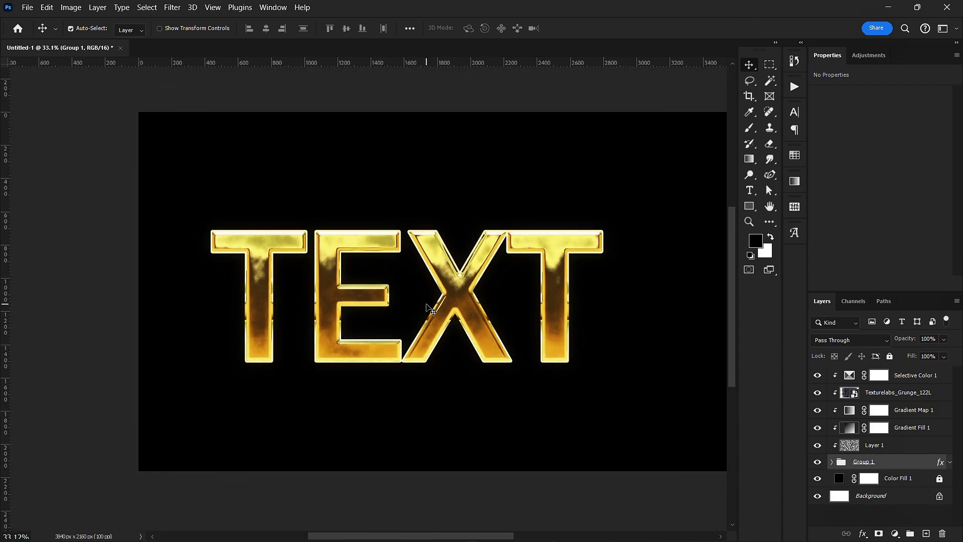
{"action": "scroll", "coordinate": [430, 308], "scroll_direction": "right", "scroll_amount": 2}
{"action": "scroll", "coordinate": [434, 300], "scroll_direction": "down", "scroll_amount": 1}
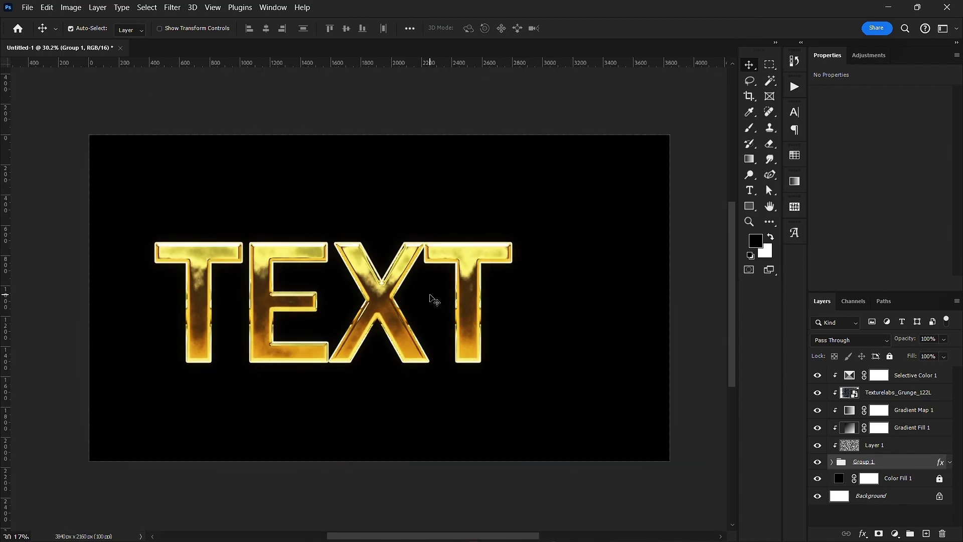